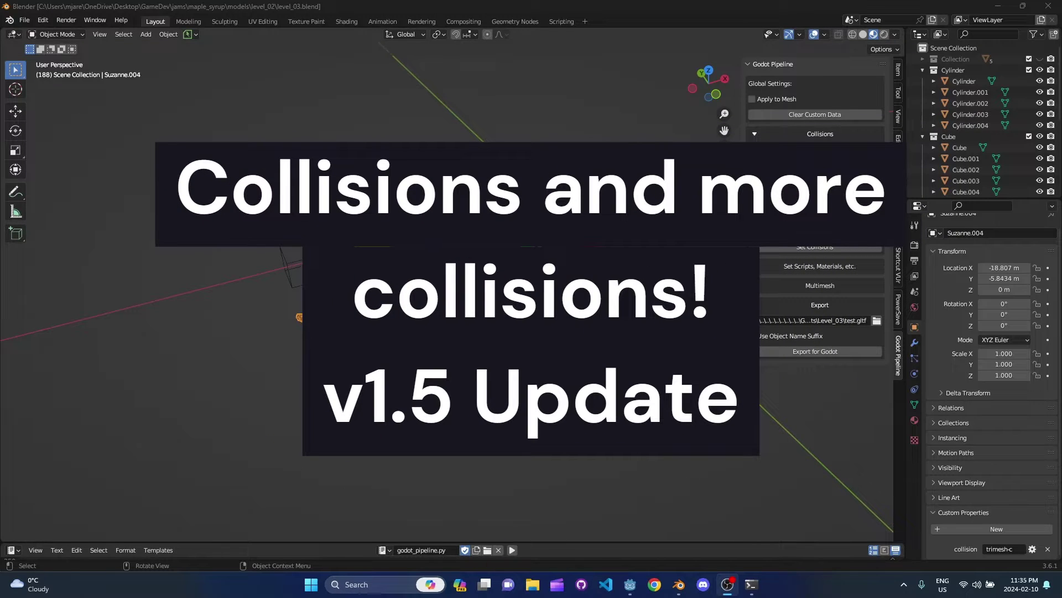
Step: Examine the custom collision properties of the red cube and red cylinder, including name override and size values
middle_drag(487, 310, 523, 330)
scroll(496, 312, down, 3)
scroll(466, 329, up, 3)
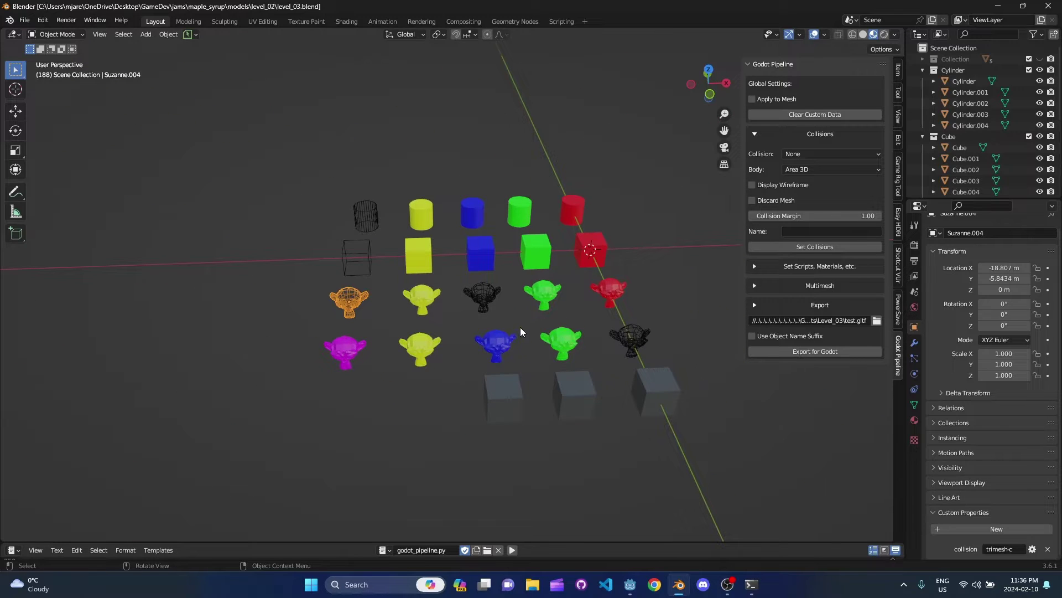
middle_drag(532, 314, 486, 324)
scroll(504, 310, down, 2)
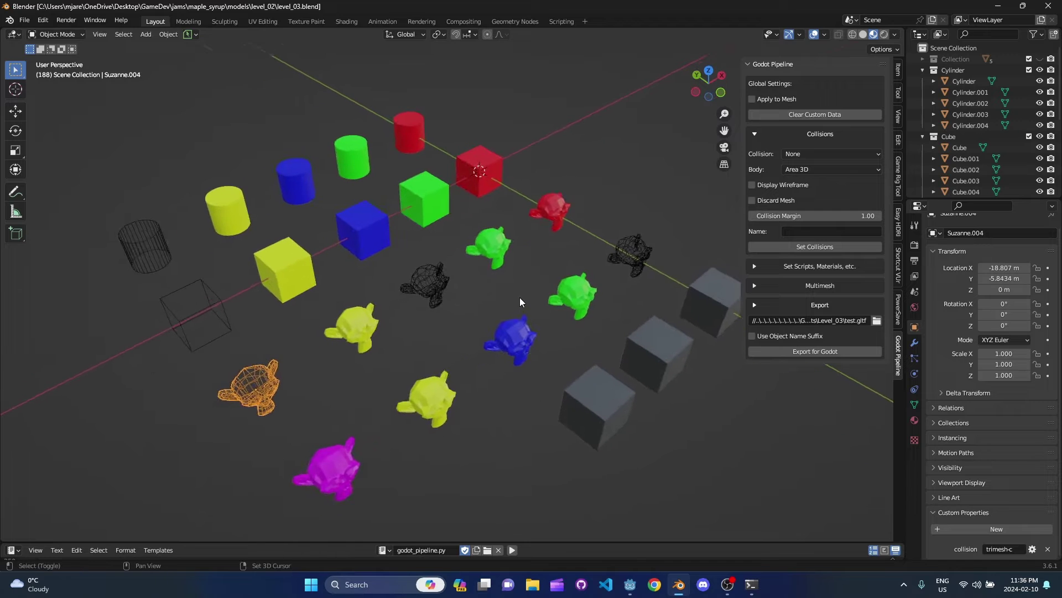
shift+middle_drag(498, 284, 408, 289)
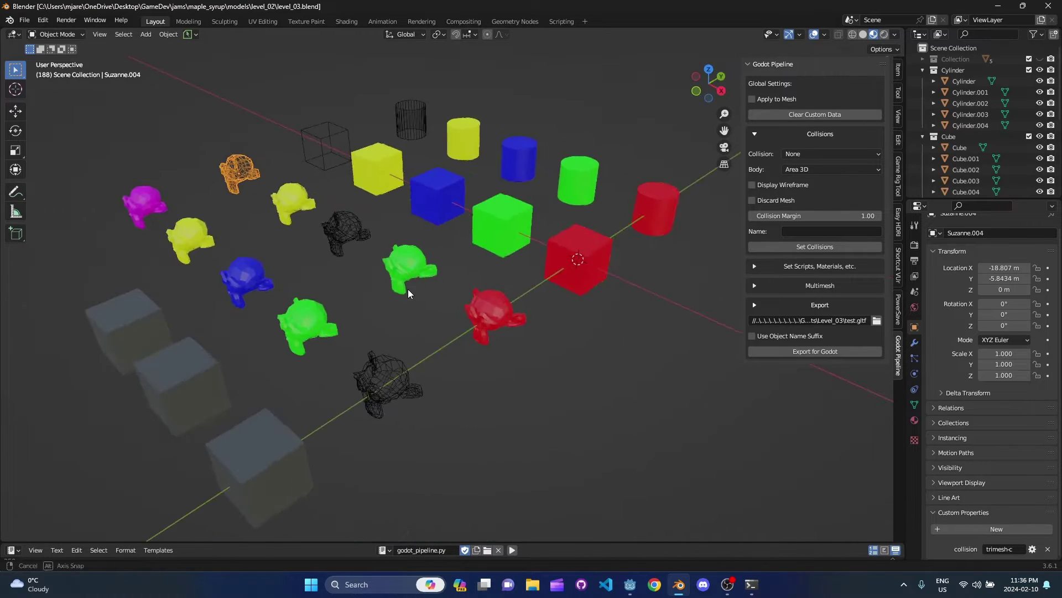
click(600, 274)
scroll(927, 404, down, 2)
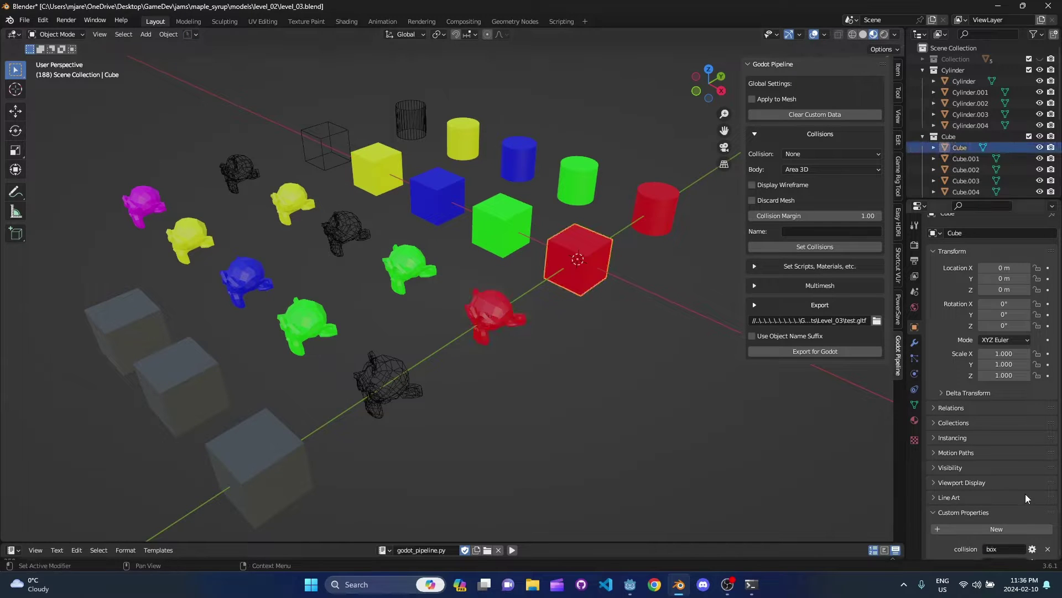
click(662, 220)
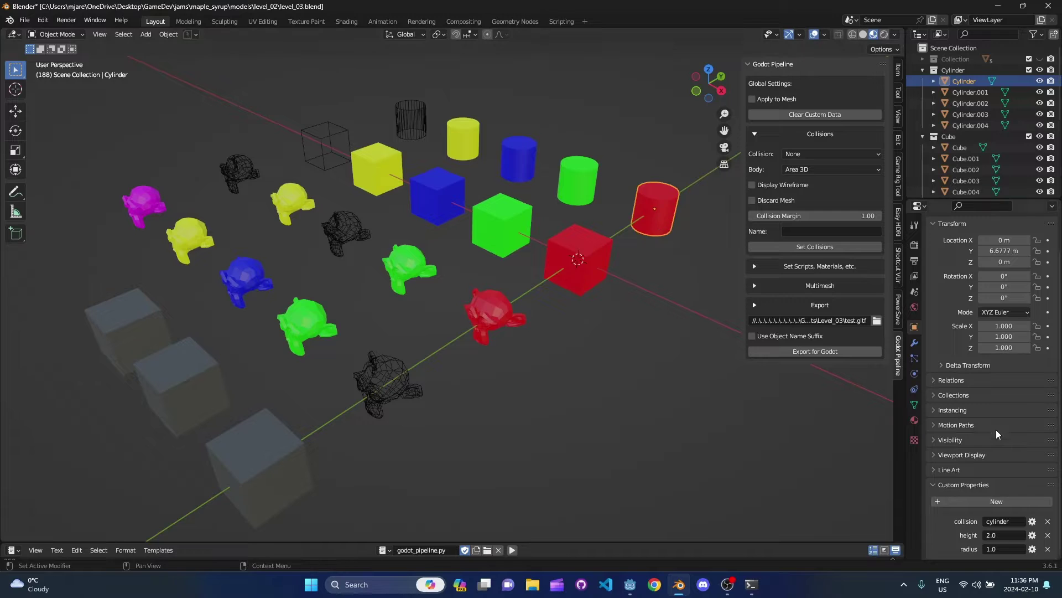
click(579, 263)
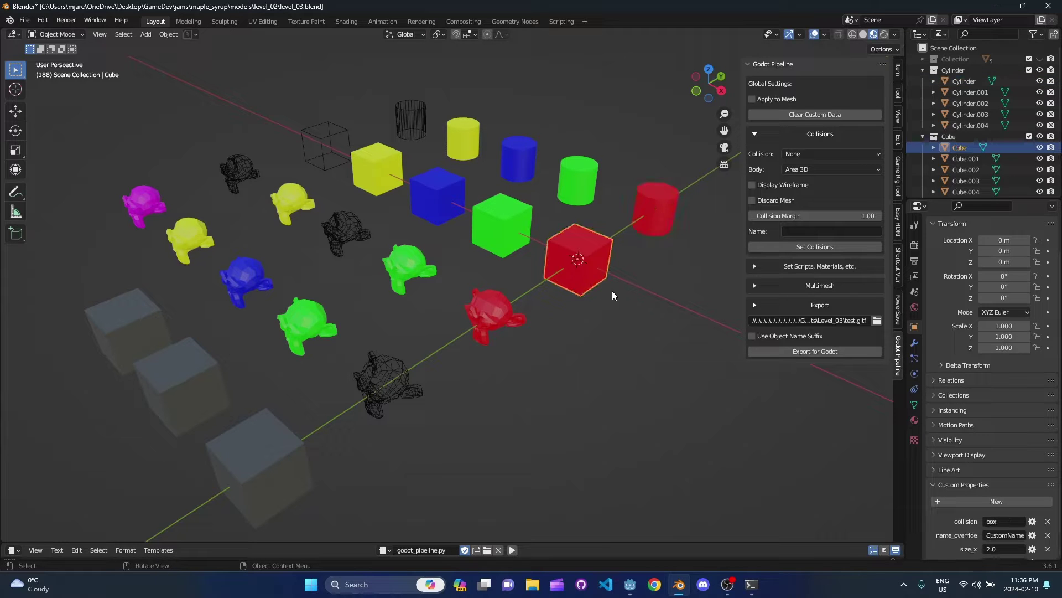
scroll(612, 290, down, 3)
scroll(570, 297, up, 2)
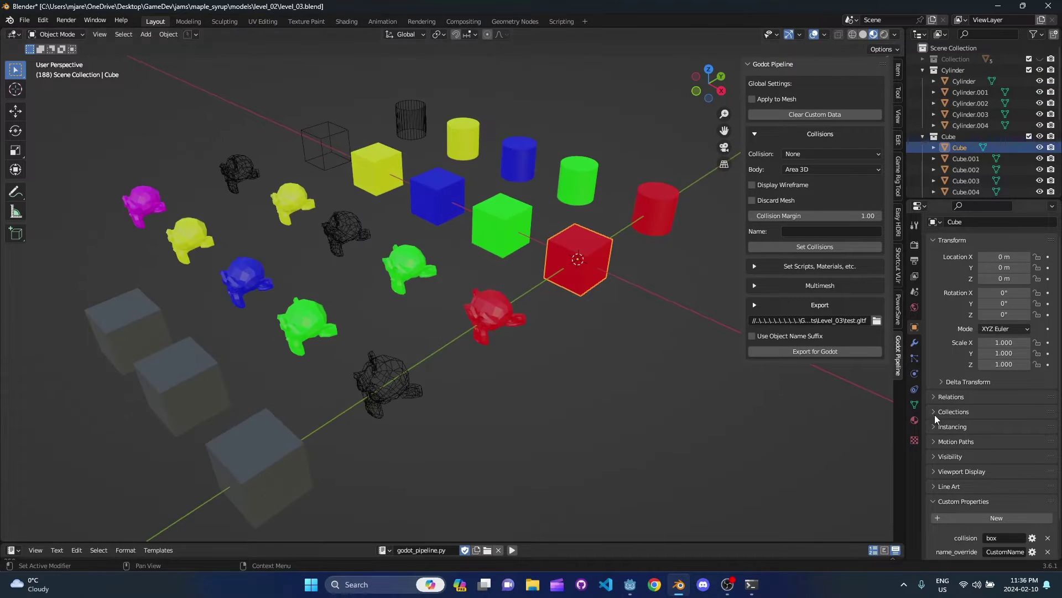
scroll(986, 449, down, 2)
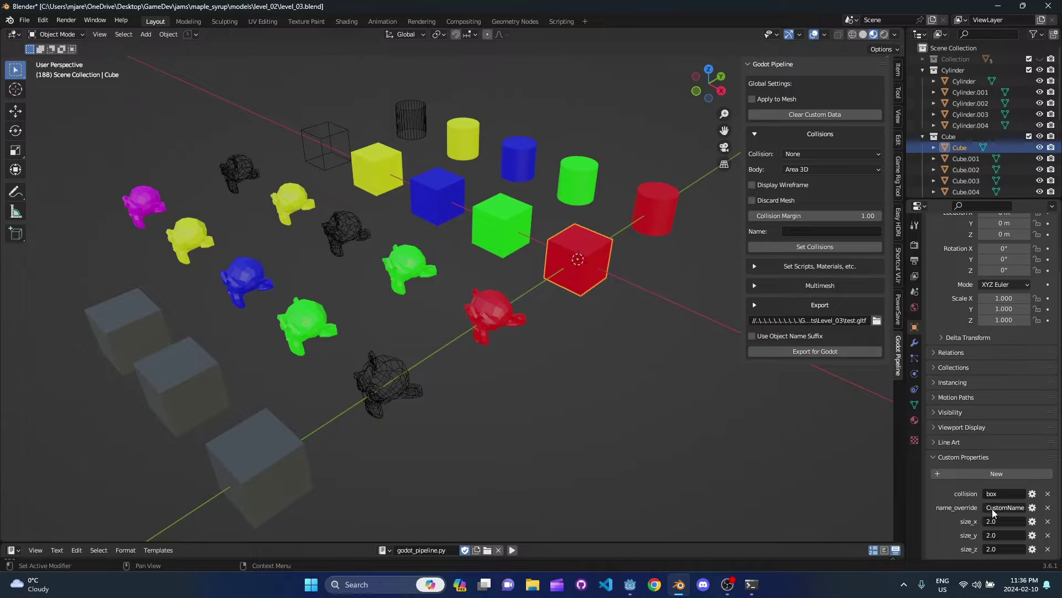
Step: Examine the collision property of the red monkey, the wireframe monkey beside it and each of the three grey cubes
click(807, 230)
click(502, 319)
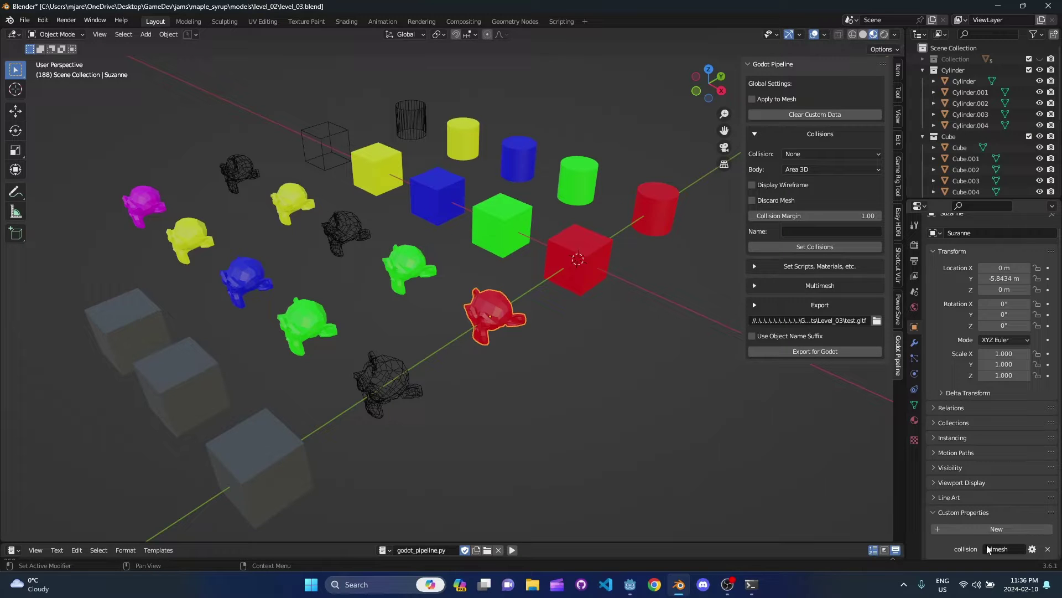
click(378, 380)
scroll(368, 418, down, 2)
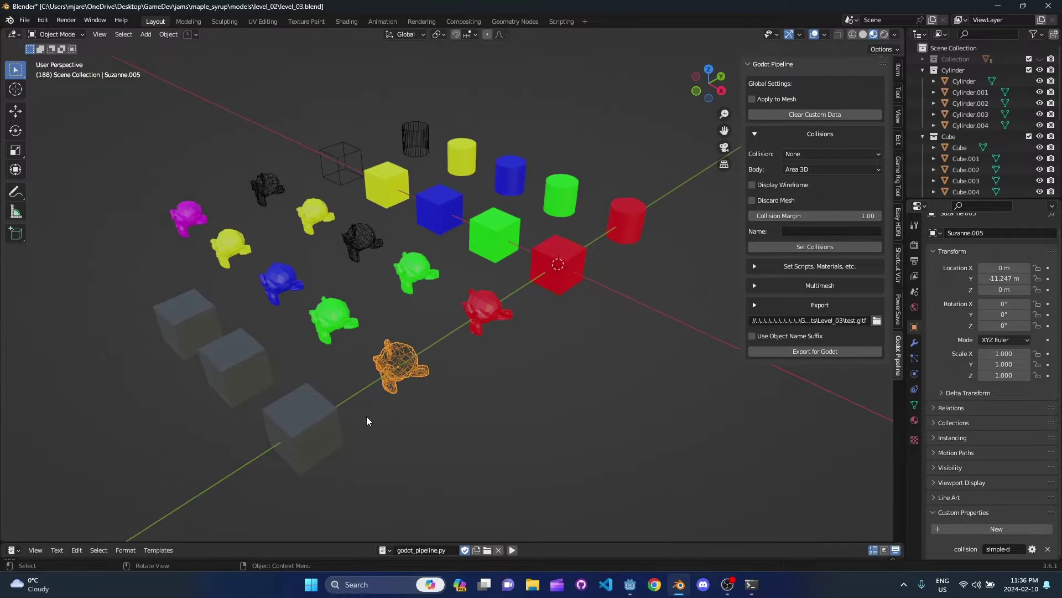
click(331, 414)
drag(138, 290, 239, 382)
click(314, 433)
click(239, 366)
click(177, 315)
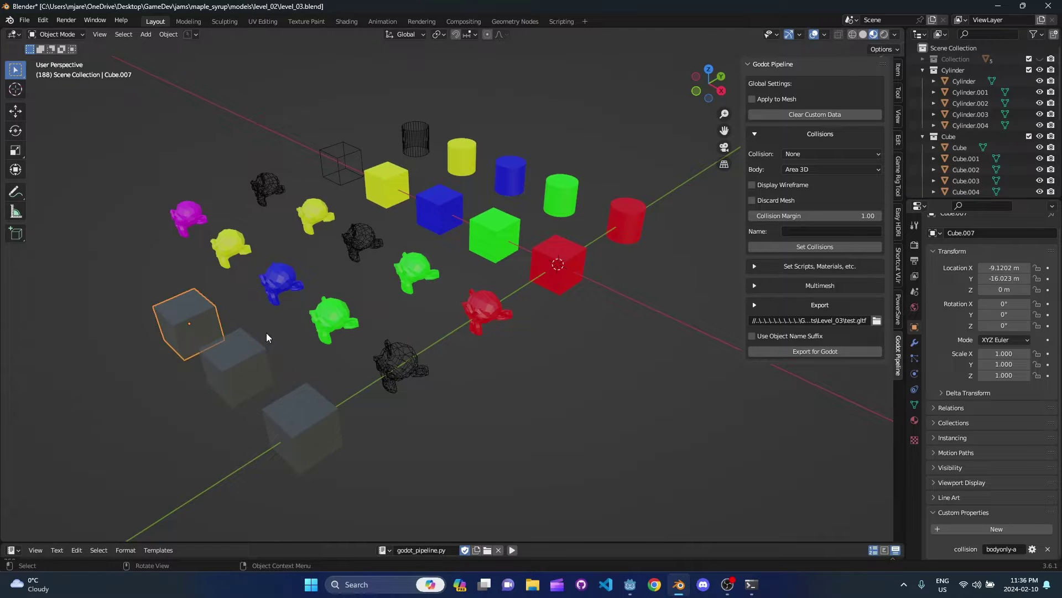
middle_drag(268, 335, 558, 351)
scroll(538, 347, down, 1)
click(536, 346)
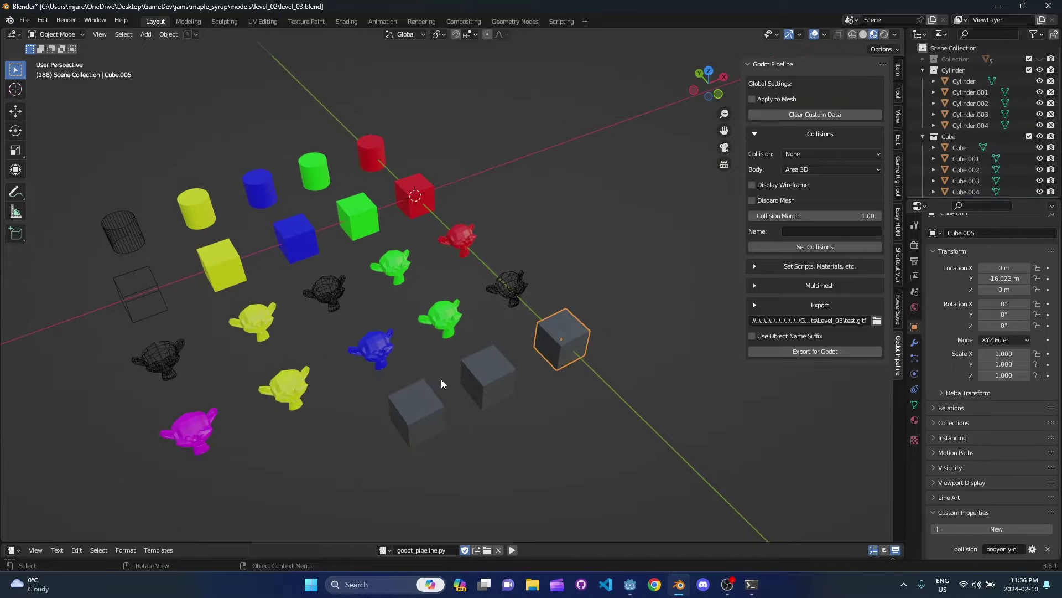
click(442, 378)
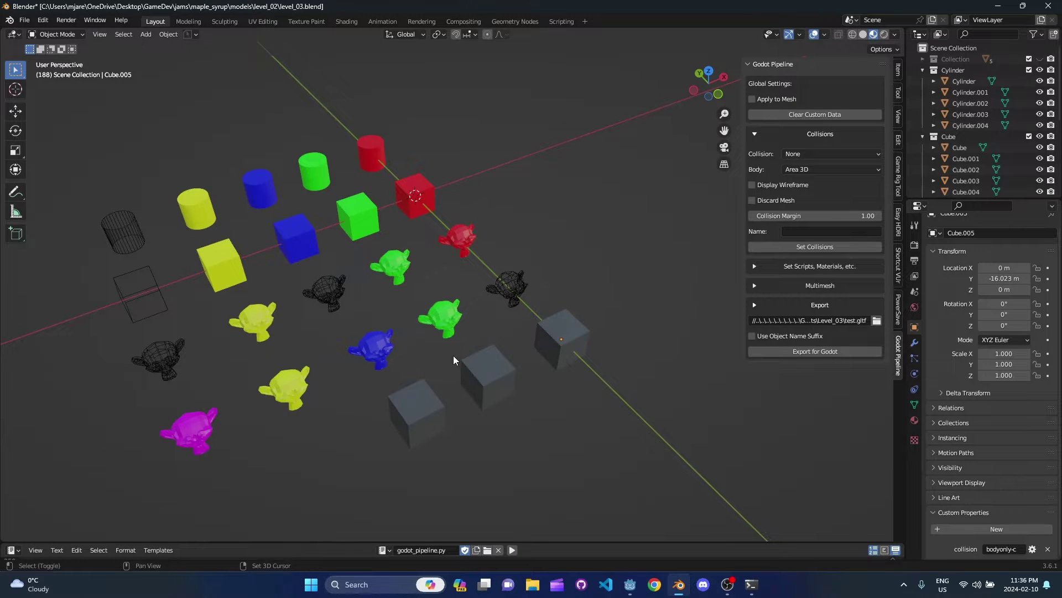
Step: Inspect the collision properties of the green cylinder and green monkeys, and of the objects in the blue column
shift+middle_drag(445, 324, 582, 323)
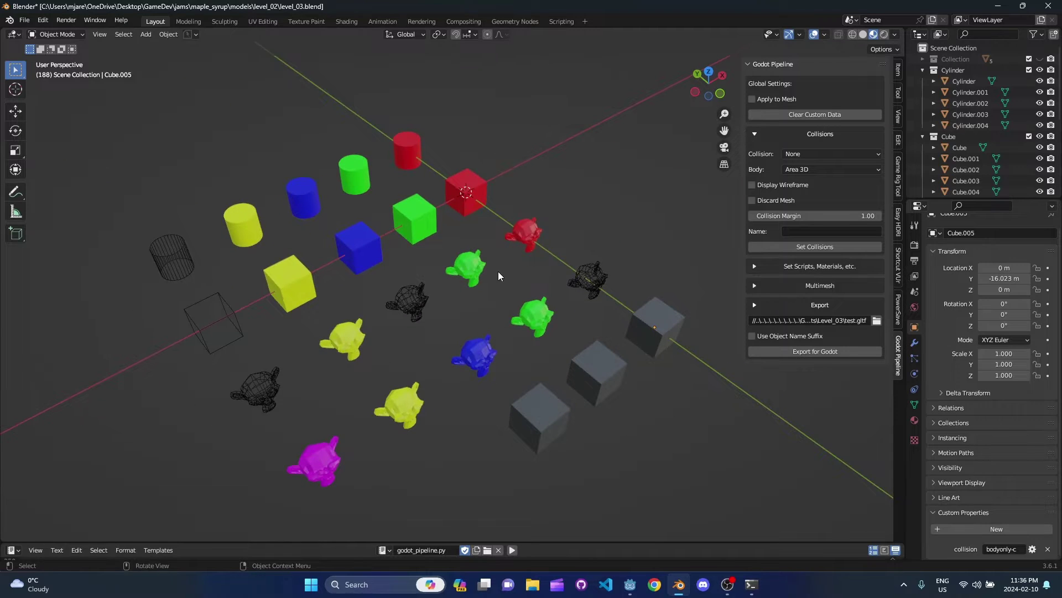
middle_drag(498, 271, 417, 251)
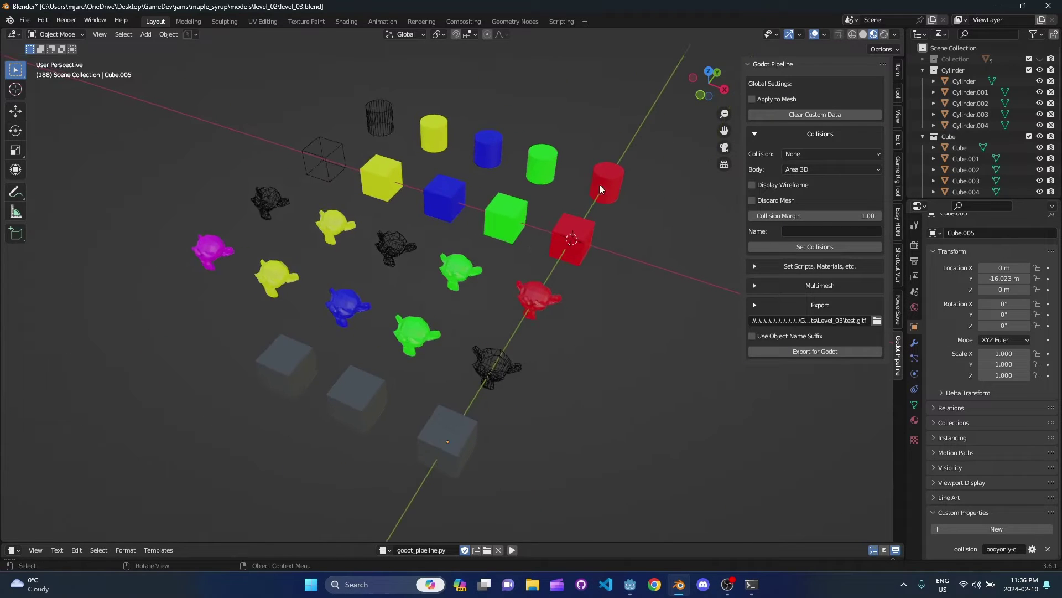
click(541, 162)
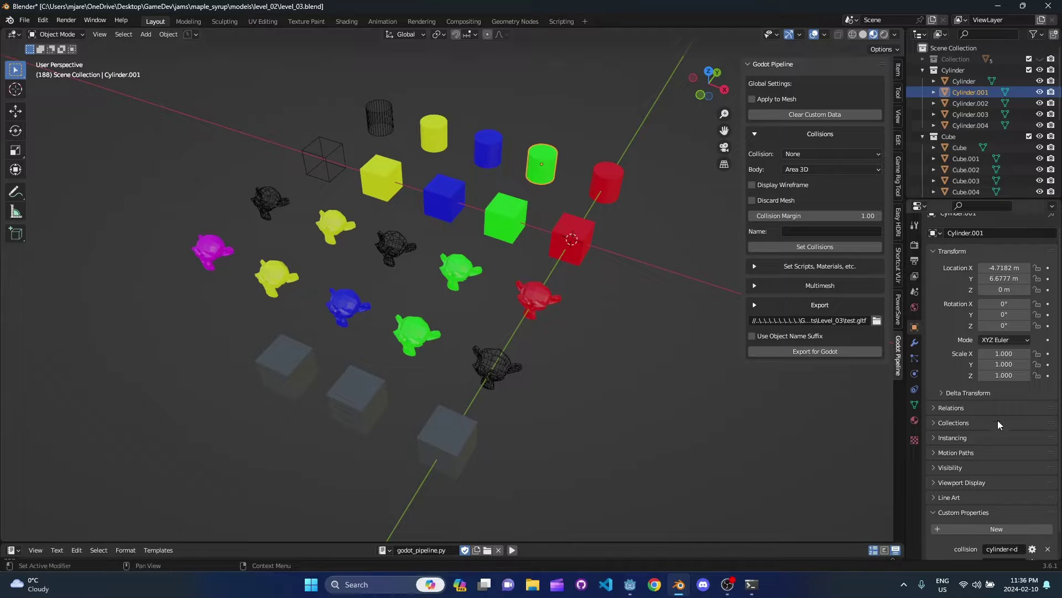
scroll(997, 420, down, 2)
click(470, 271)
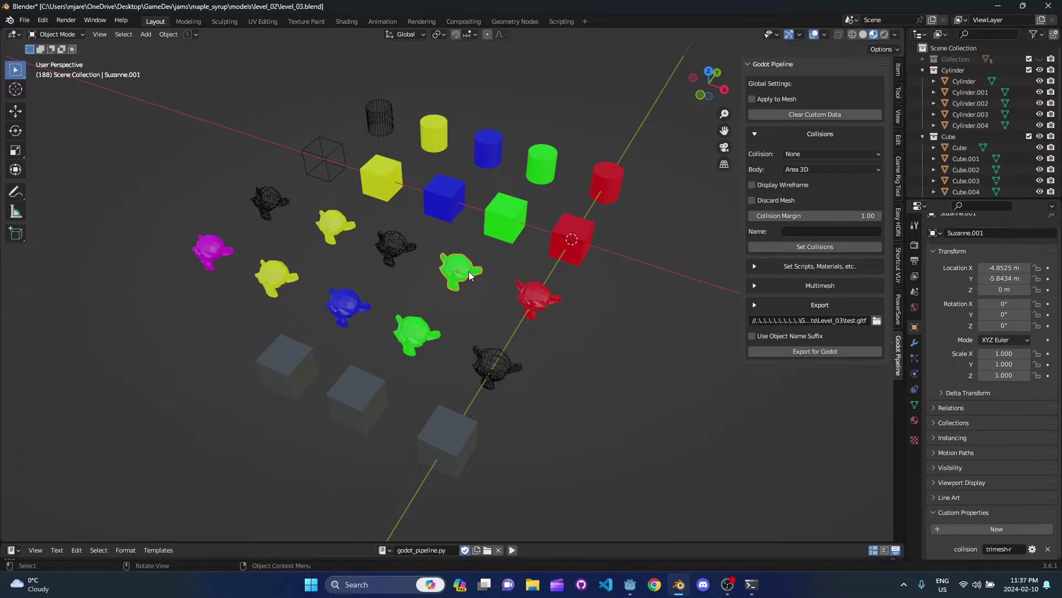
click(415, 335)
click(483, 153)
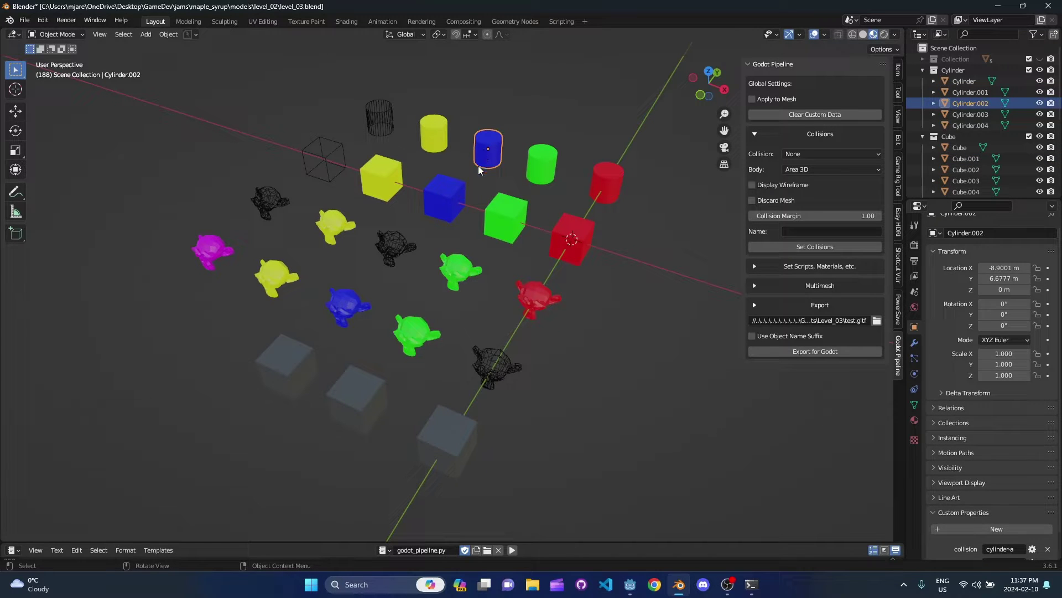
click(458, 194)
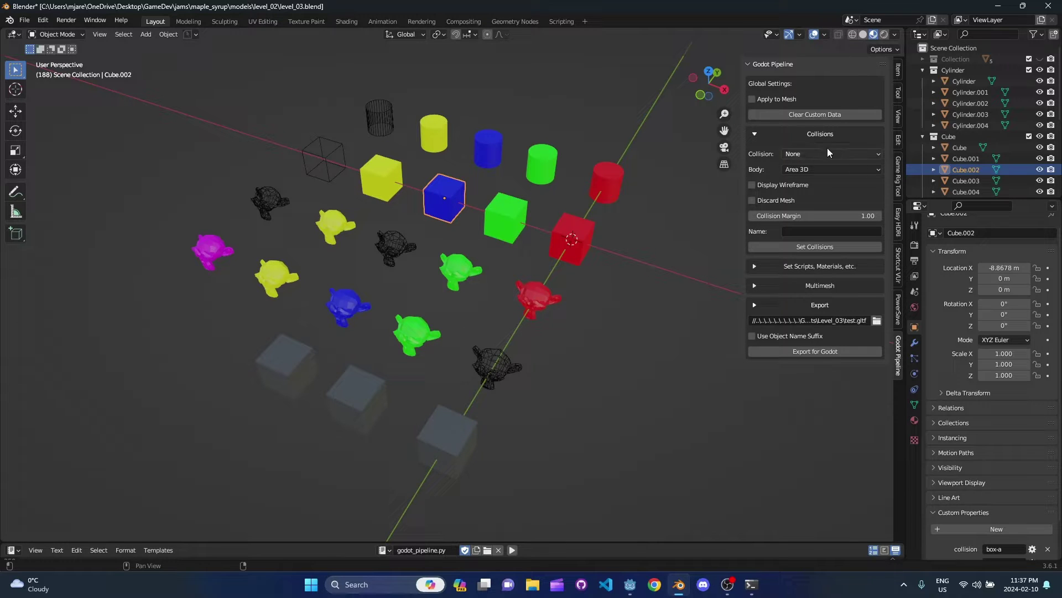
click(414, 242)
click(353, 300)
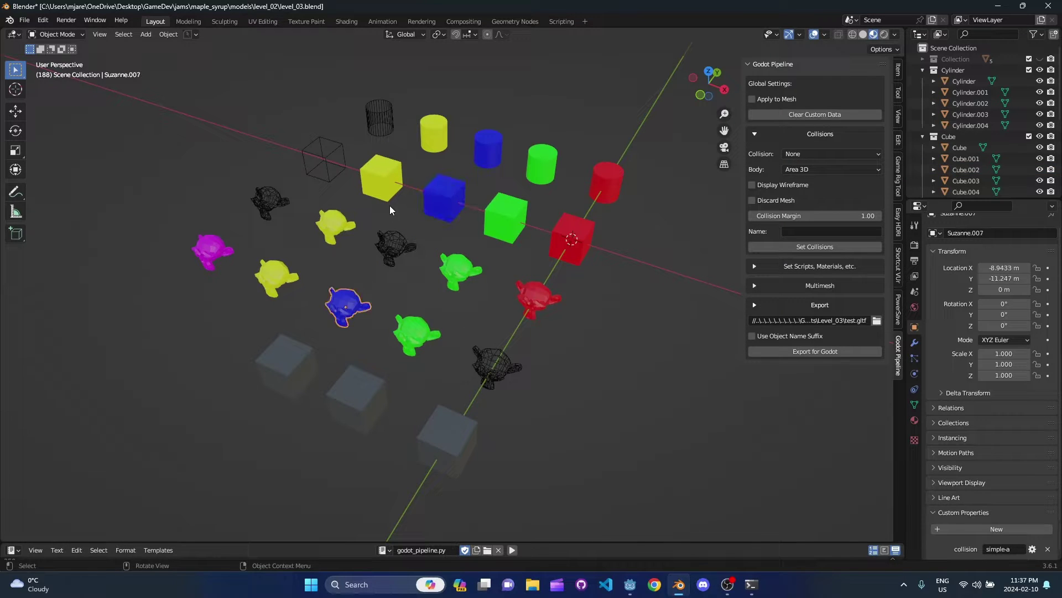
Step: Check the collision property of the yellow cylinder, the yellow cube and both yellow monkeys
click(427, 132)
click(381, 191)
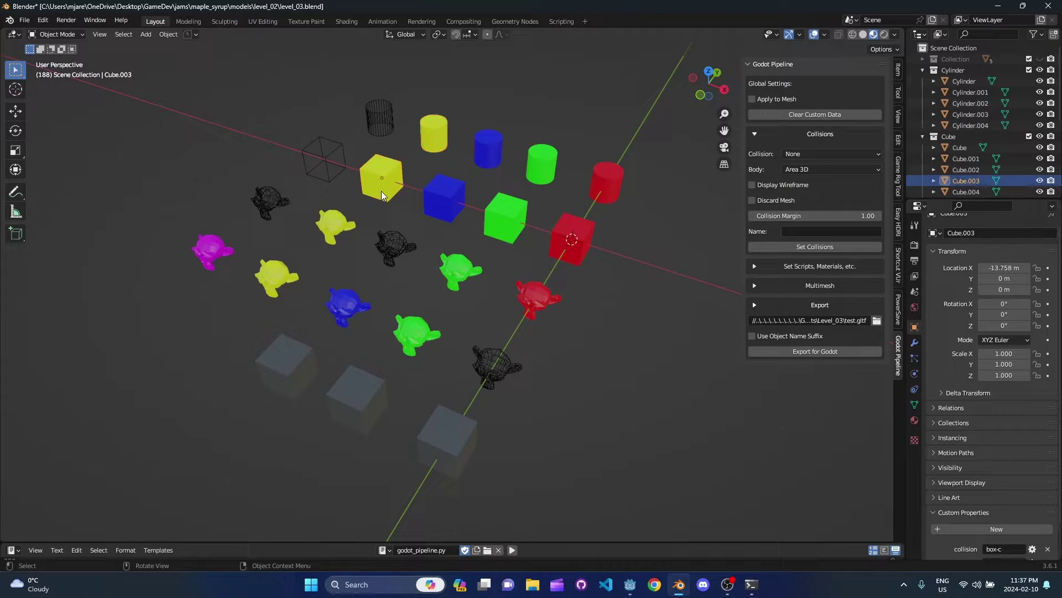
click(340, 222)
click(289, 275)
click(332, 226)
click(370, 181)
click(427, 141)
middle_drag(419, 150, 512, 263)
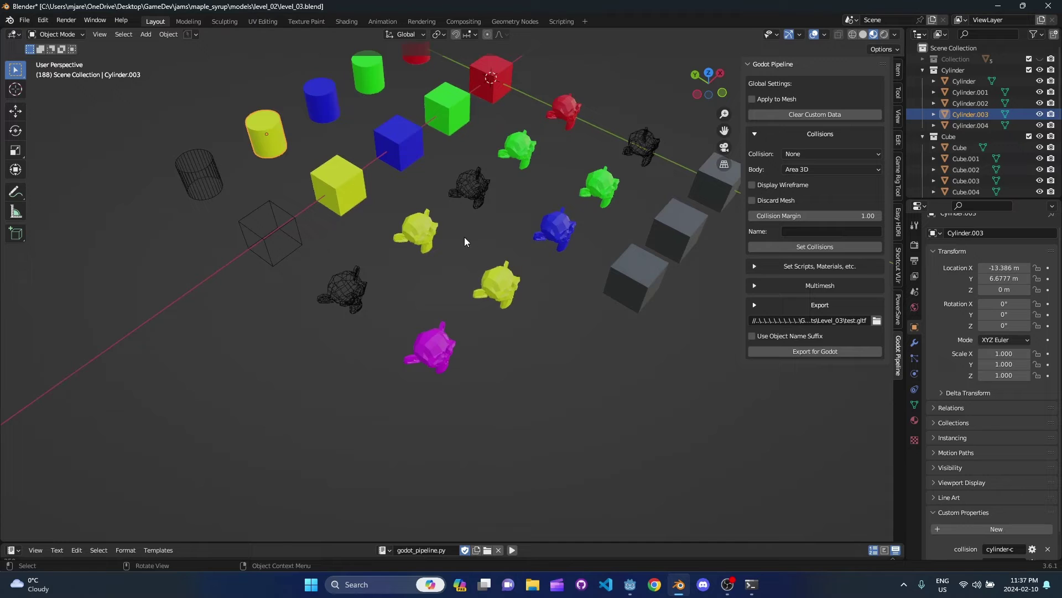
Step: Inspect the collision property of the wireframe cylinder, wireframe cube, magenta monkey and the remaining wireframe monkeys
middle_drag(464, 237, 454, 261)
click(554, 367)
middle_drag(554, 367, 327, 181)
click(327, 181)
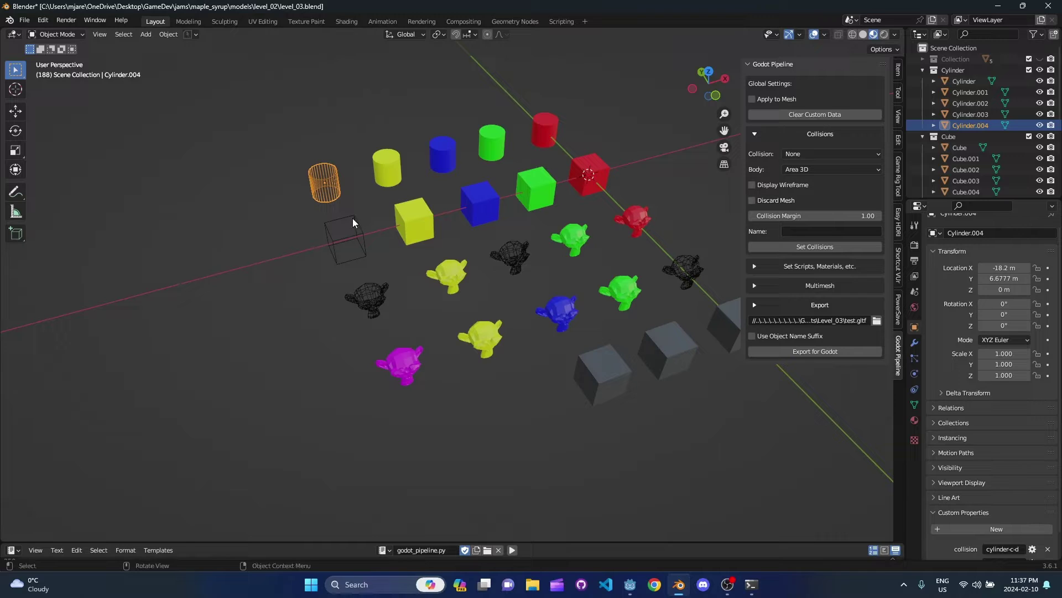
click(359, 233)
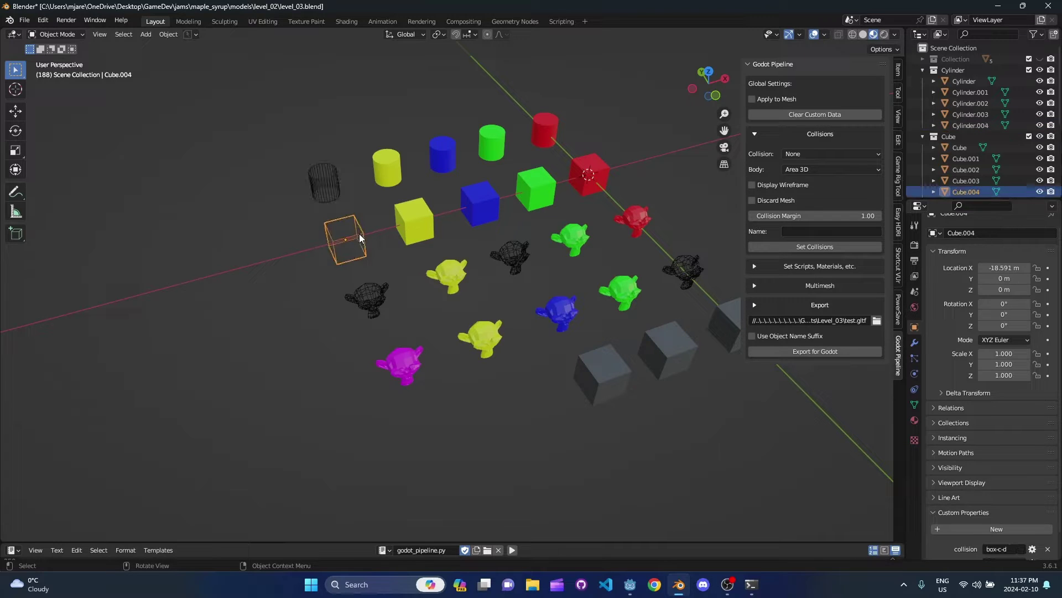
click(383, 289)
click(401, 361)
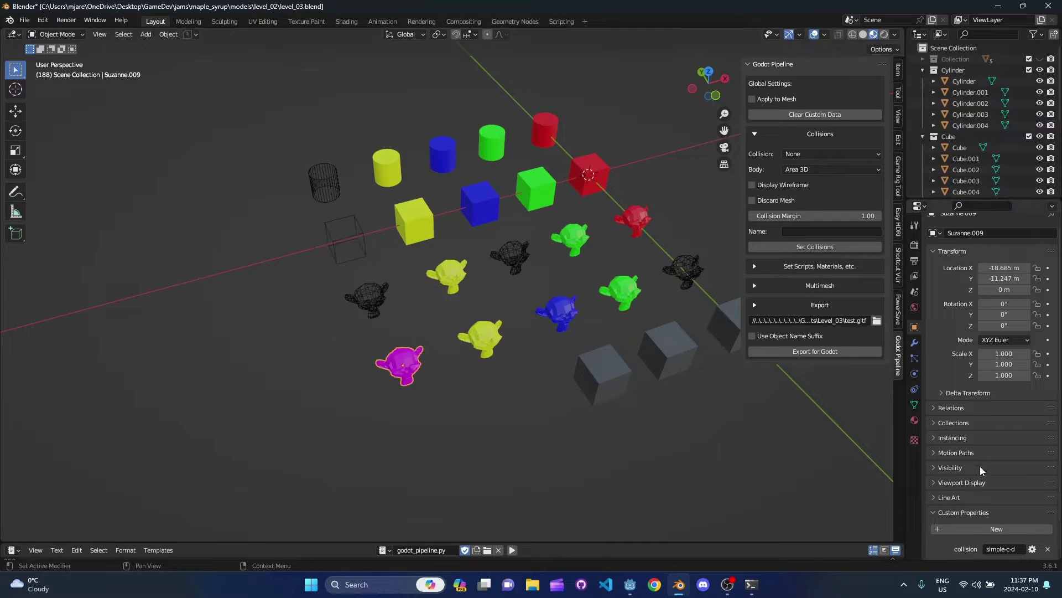
scroll(294, 305, up, 1)
click(339, 296)
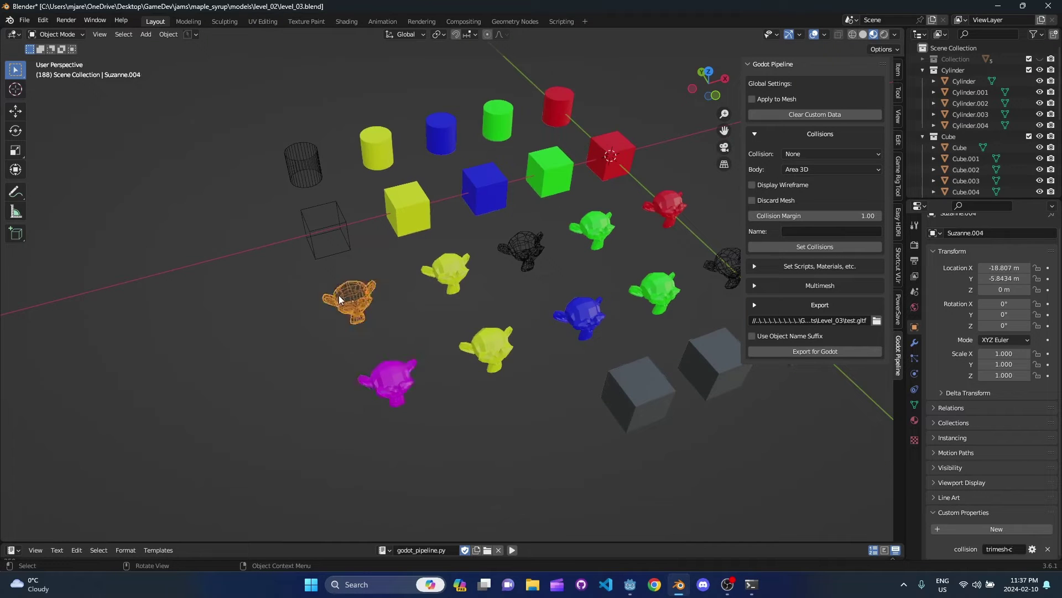
click(523, 252)
shift+middle_drag(576, 283, 506, 317)
scroll(506, 317, up, 2)
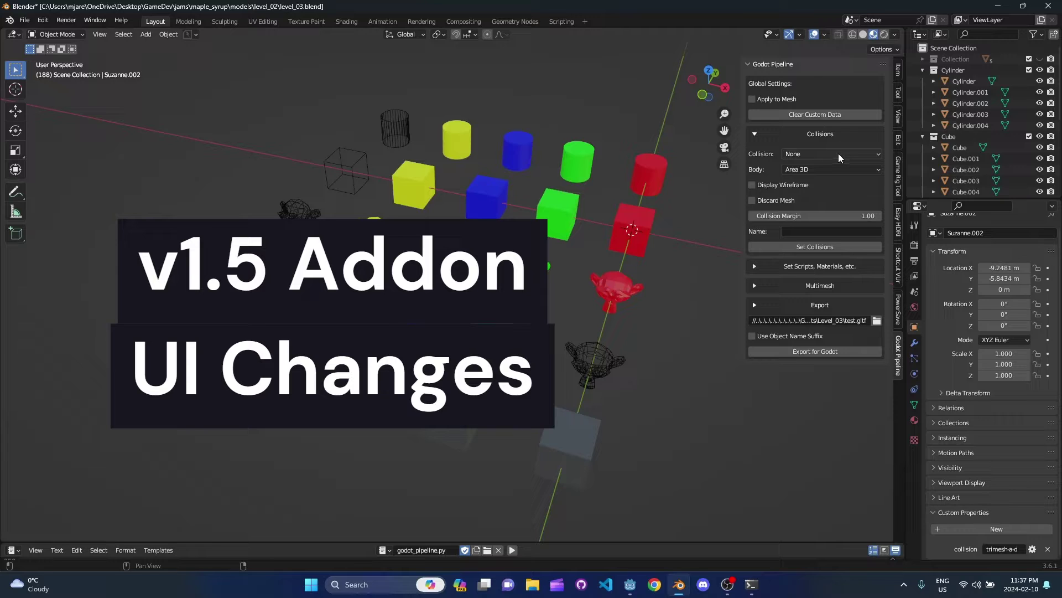
Step: Review the available Collision and Body types in the Godot Pipeline collision settings without changing them
click(830, 156)
click(831, 154)
click(831, 155)
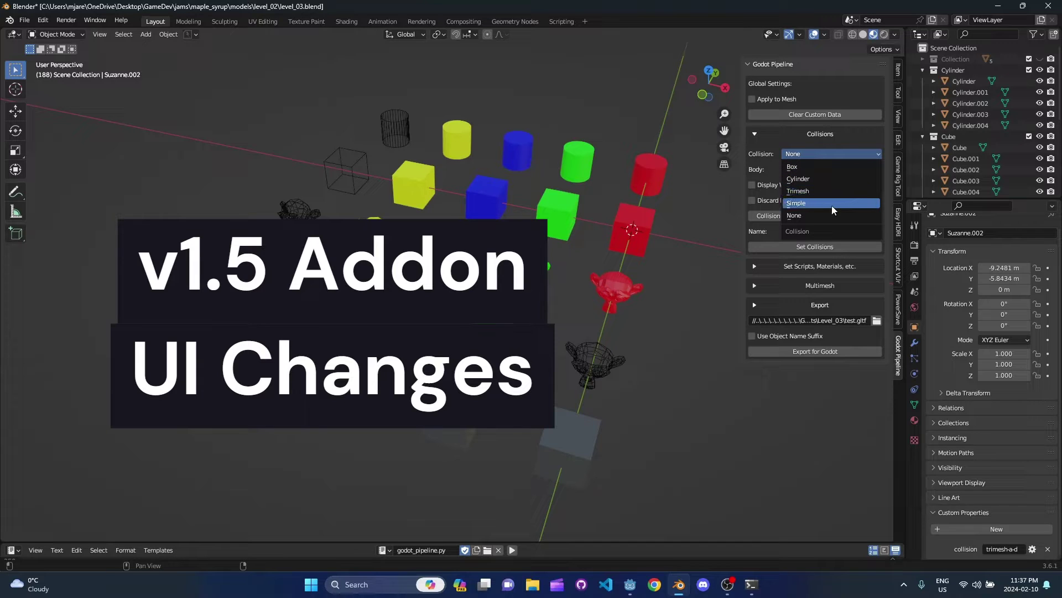
click(838, 171)
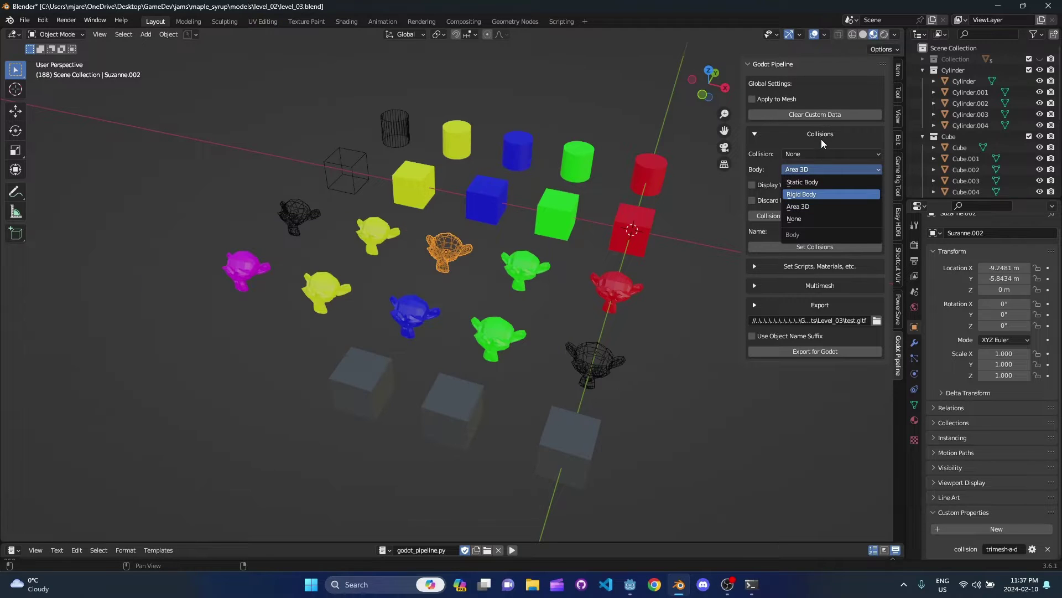
click(829, 168)
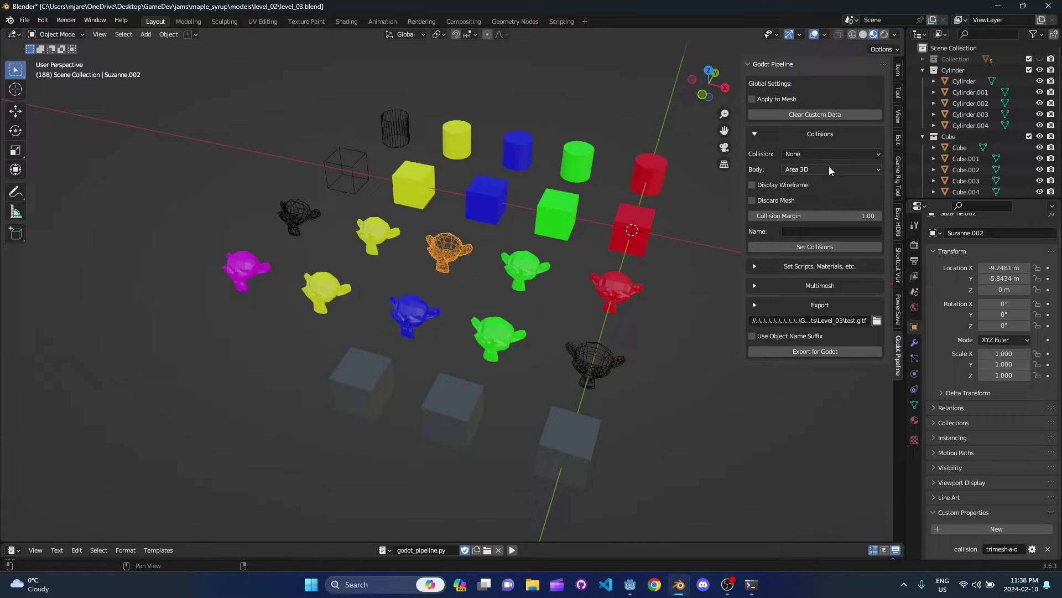
click(831, 168)
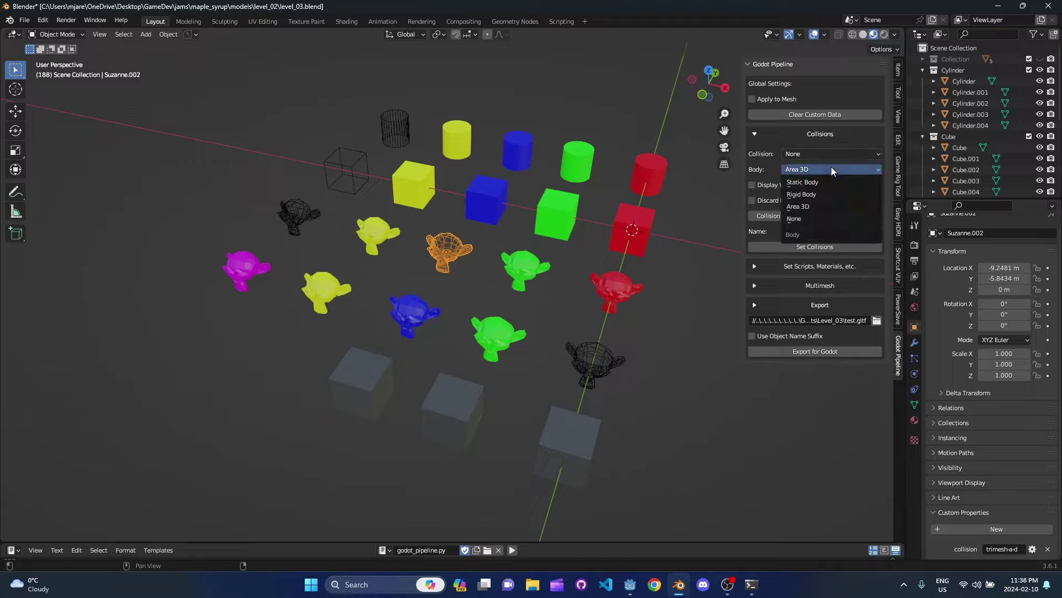
click(831, 168)
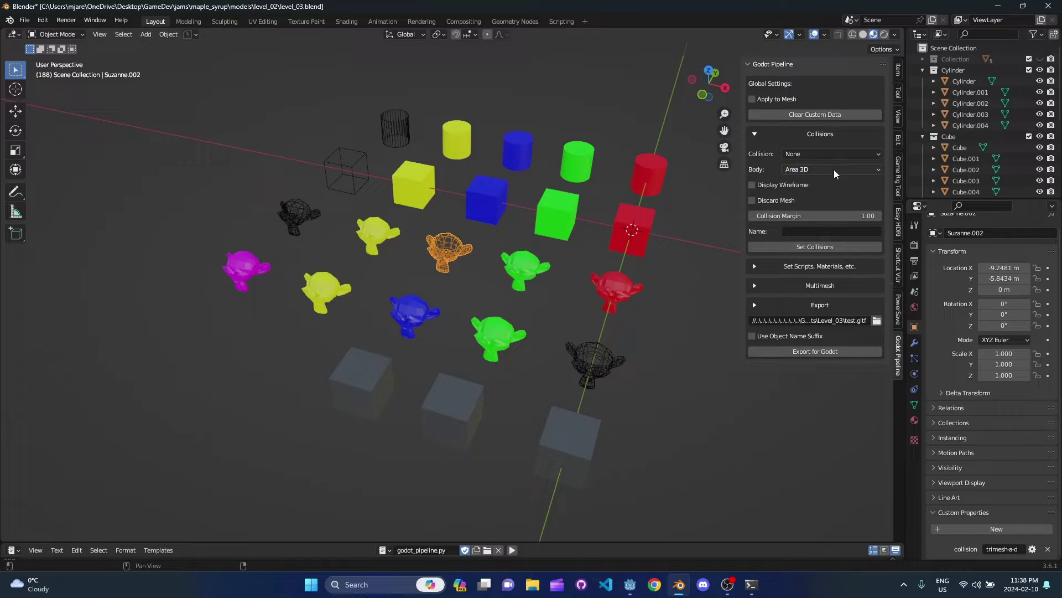
click(796, 153)
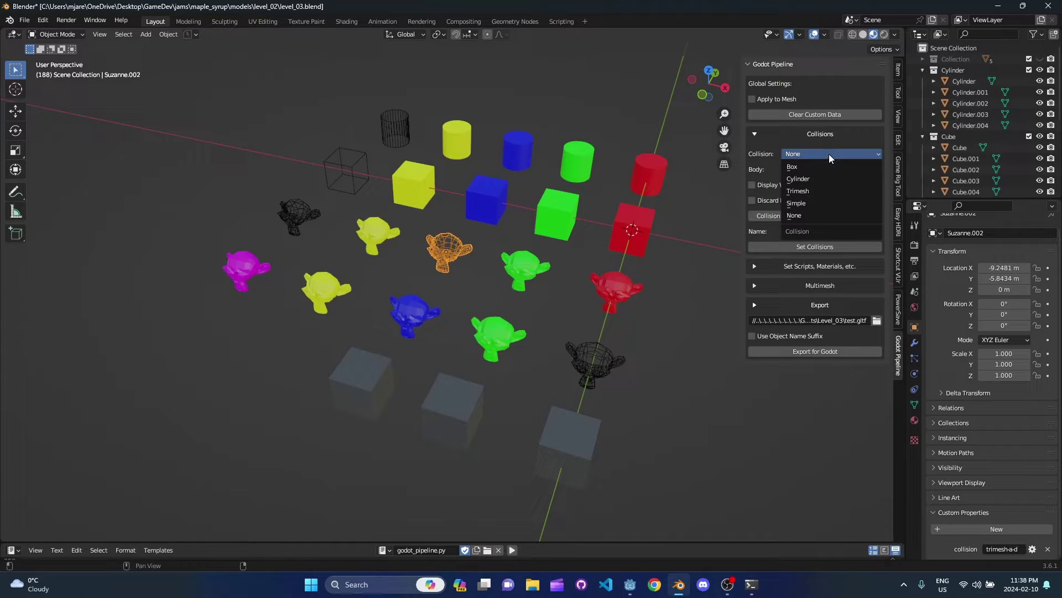
click(789, 143)
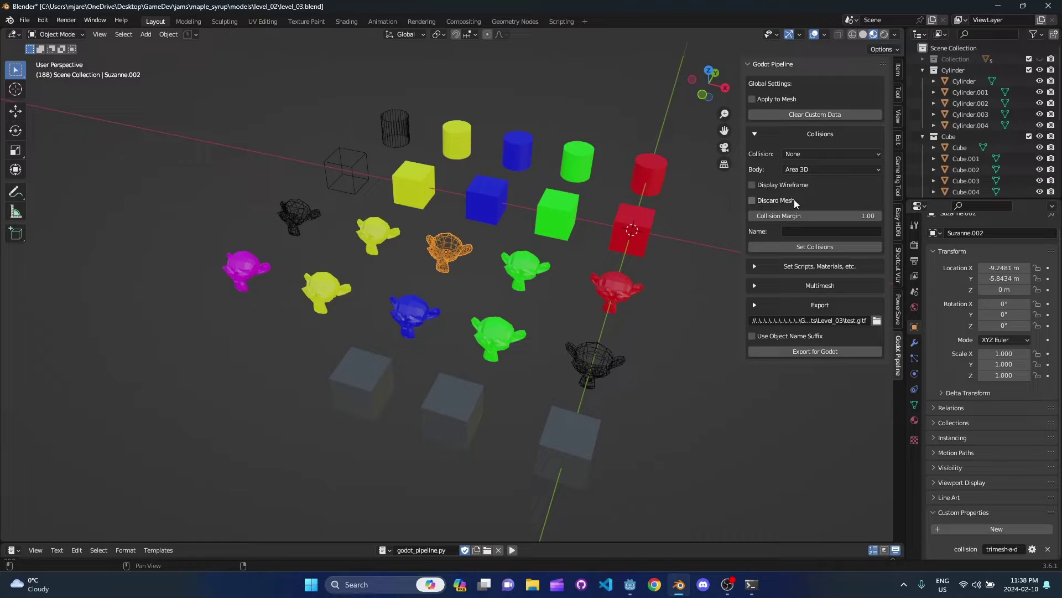
middle_drag(713, 219, 539, 216)
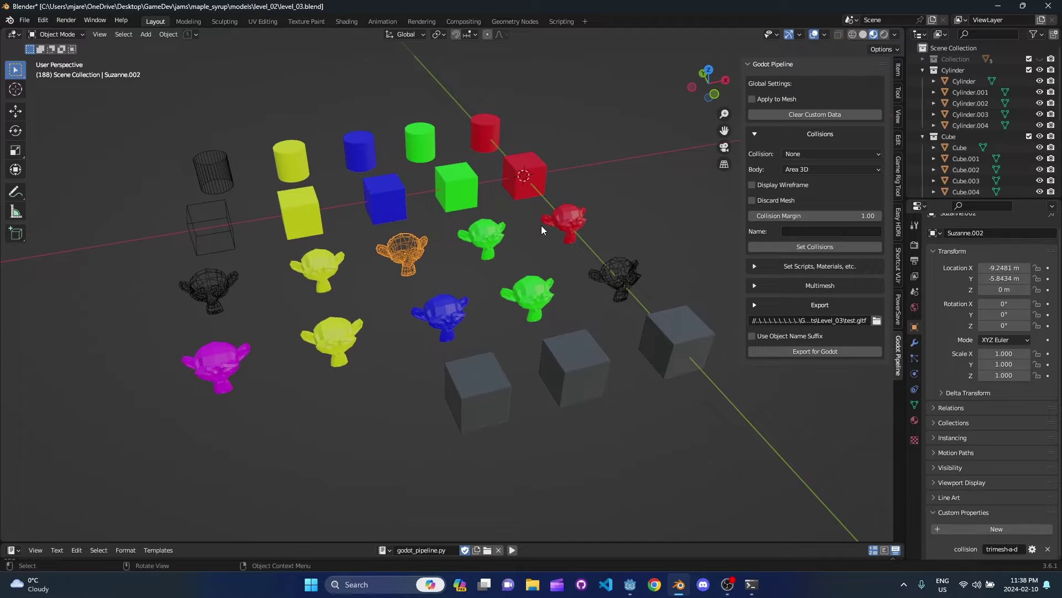
scroll(535, 242, down, 2)
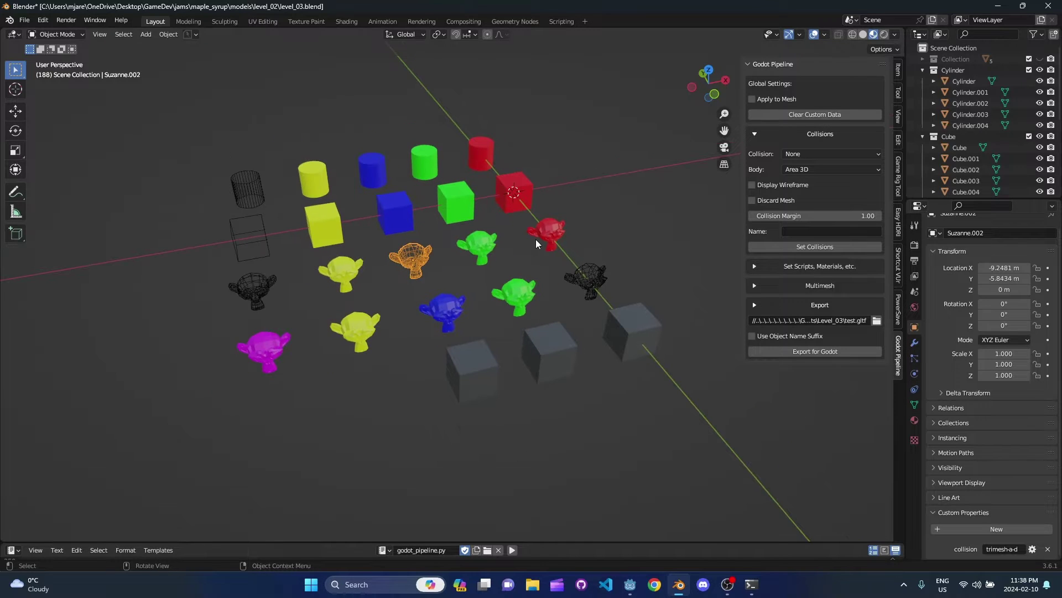
mouse_move(532, 241)
middle_down()
mouse_move(453, 232)
mouse_move(447, 254)
mouse_move(547, 249)
middle_up()
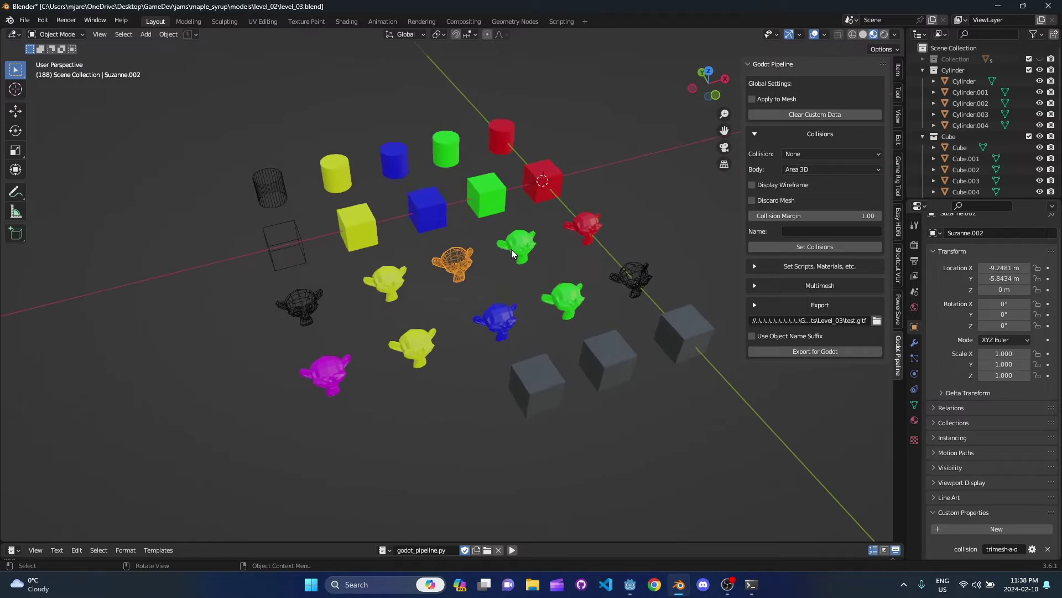
click(1011, 550)
click(856, 463)
middle_drag(660, 376, 553, 329)
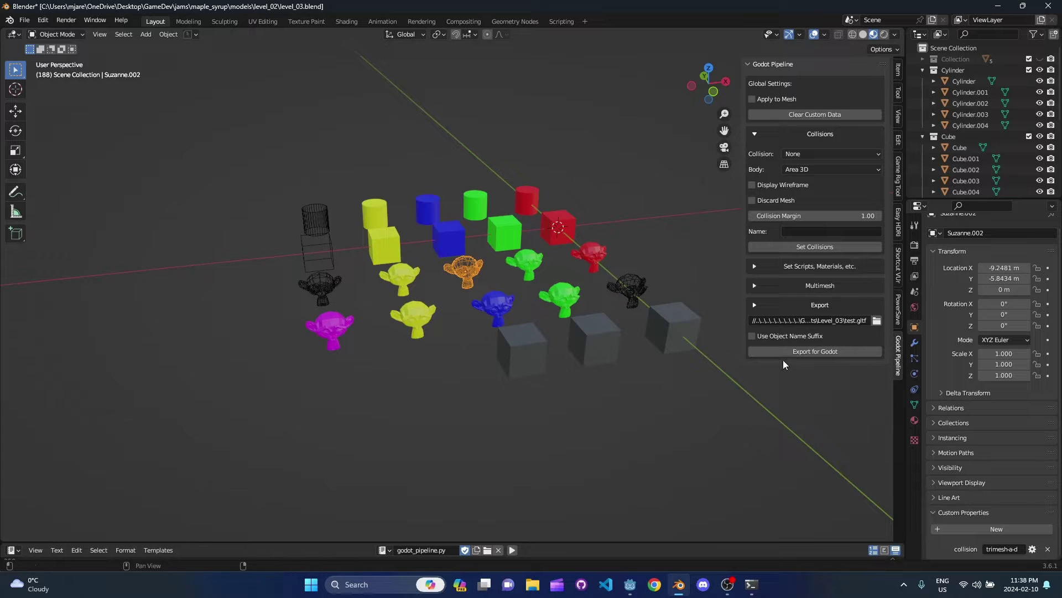
middle_drag(574, 325, 573, 346)
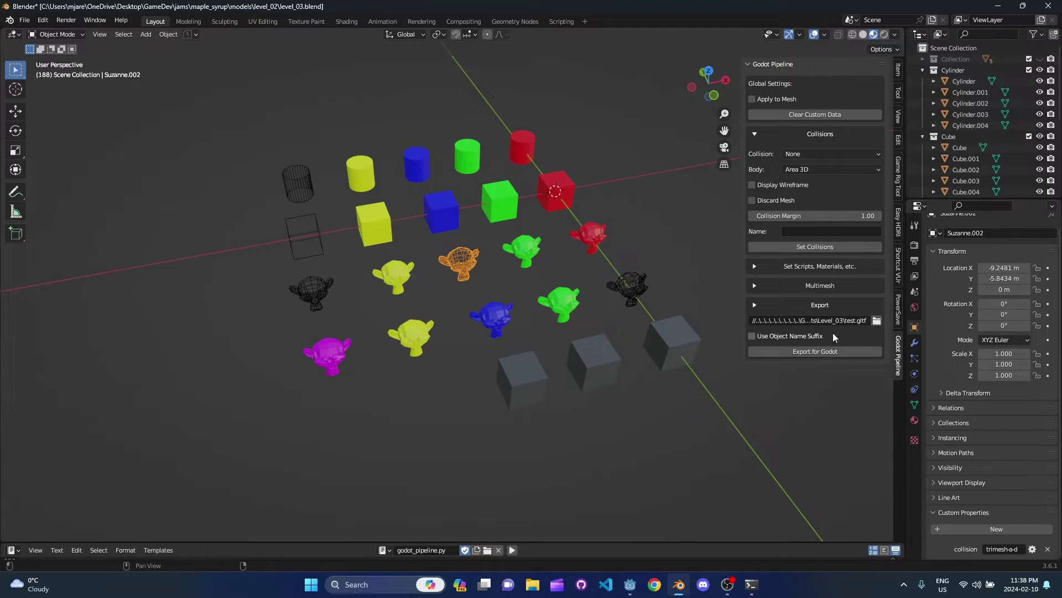
Step: Choose test.gltf in the Level_03 folder as the export file and export the scene for Godot
click(876, 321)
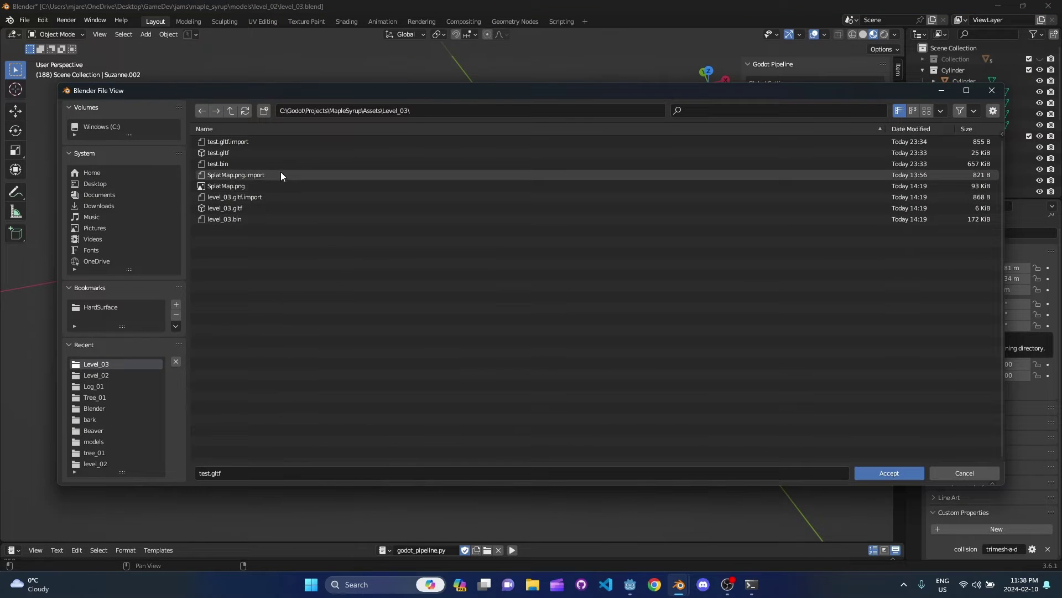
double_click(241, 153)
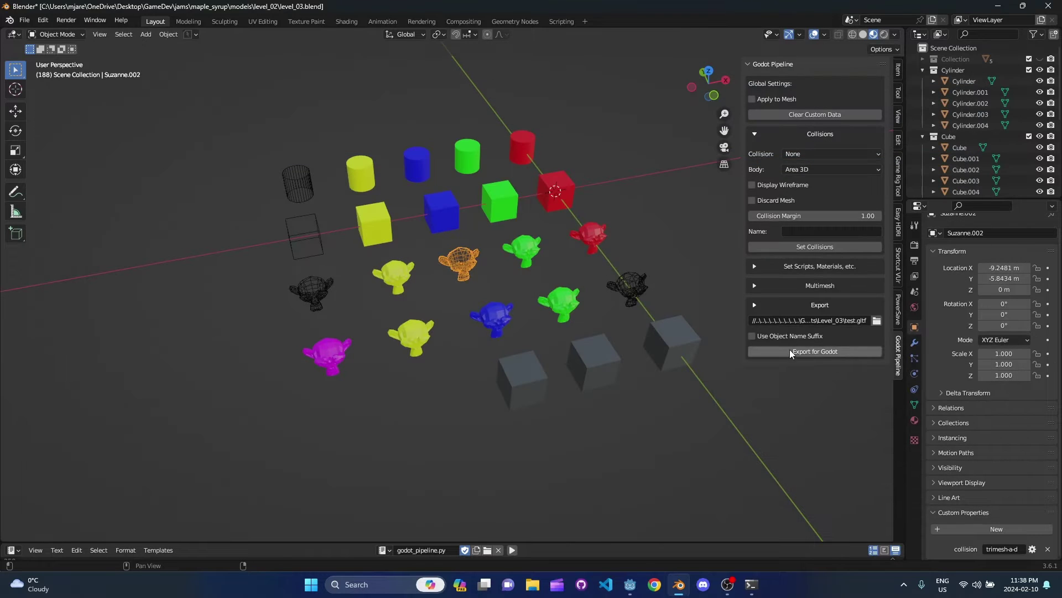
click(827, 350)
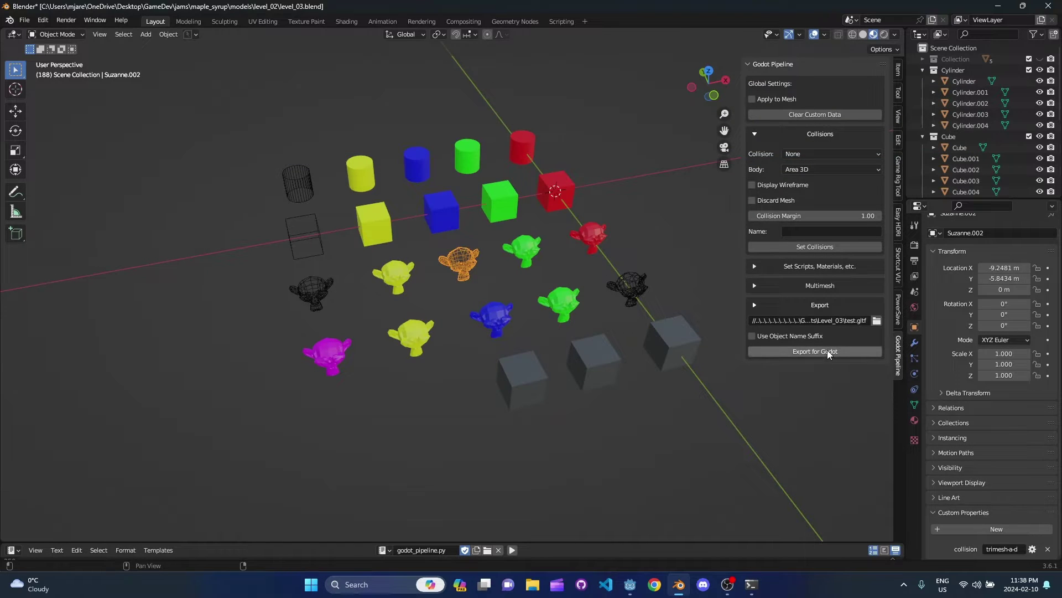
Step: Switch to Godot and reimport test.gltf with the import script path left empty
click(631, 585)
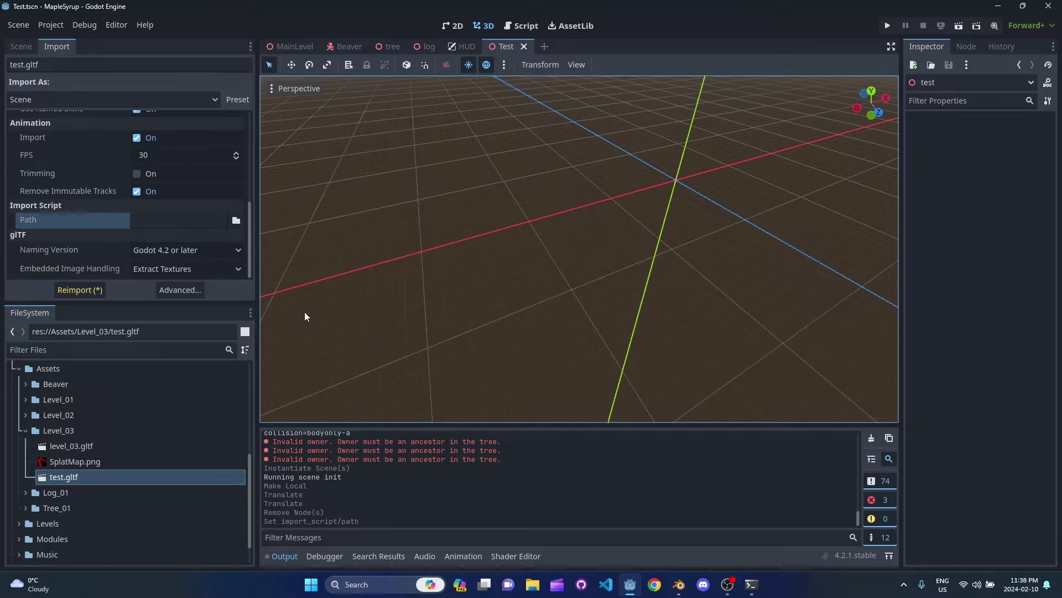
key(alt+Tab)
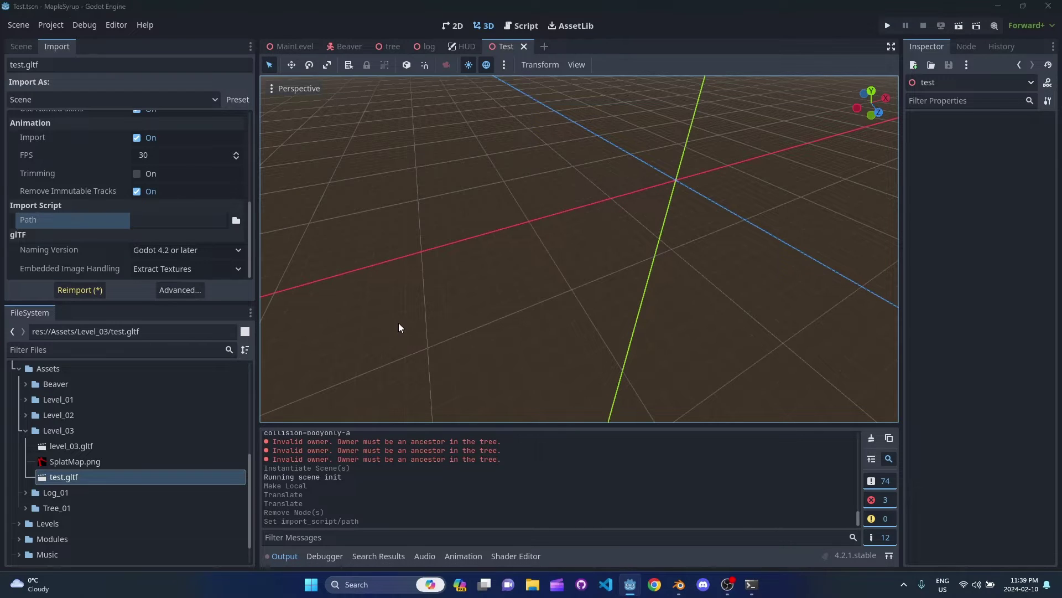
key(alt+Tab)
click(80, 290)
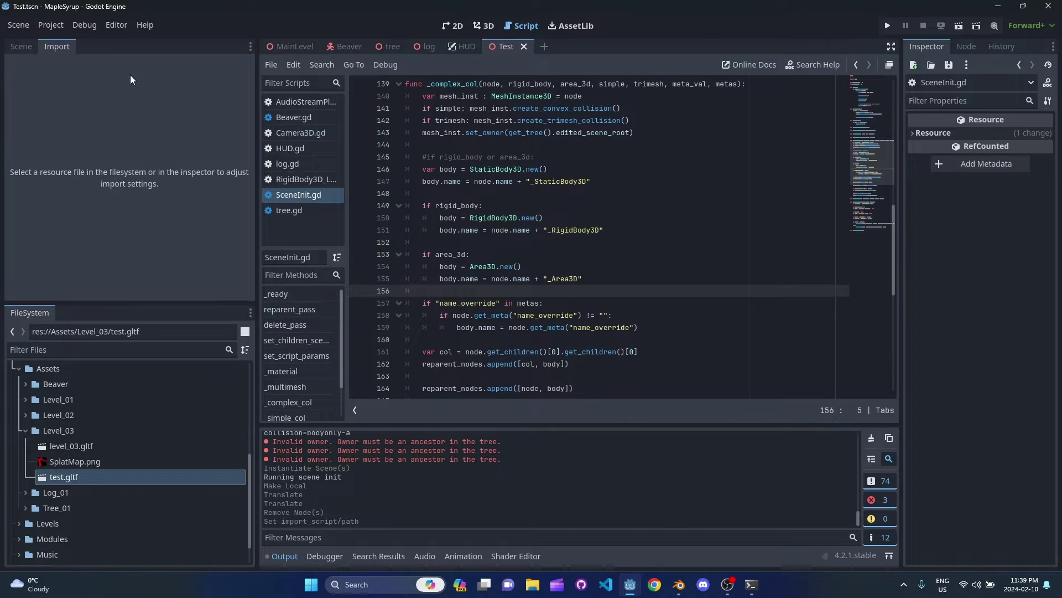
Step: Reselect test.gltf in the Level_03 folder to show its import settings and return to the 3D workspace
click(21, 46)
click(56, 47)
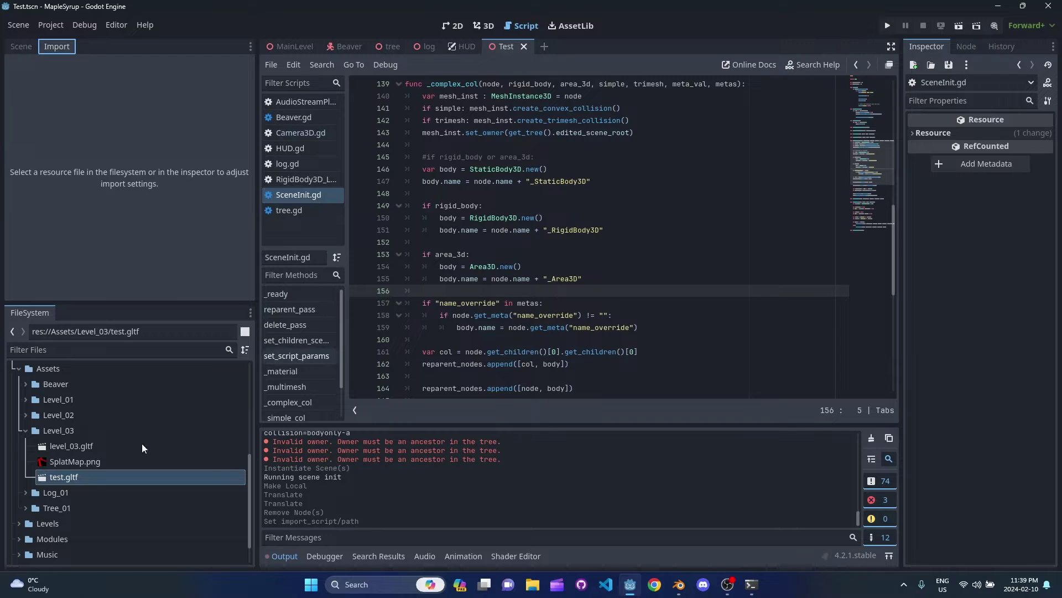
click(95, 464)
click(73, 475)
scroll(99, 227, down, 1)
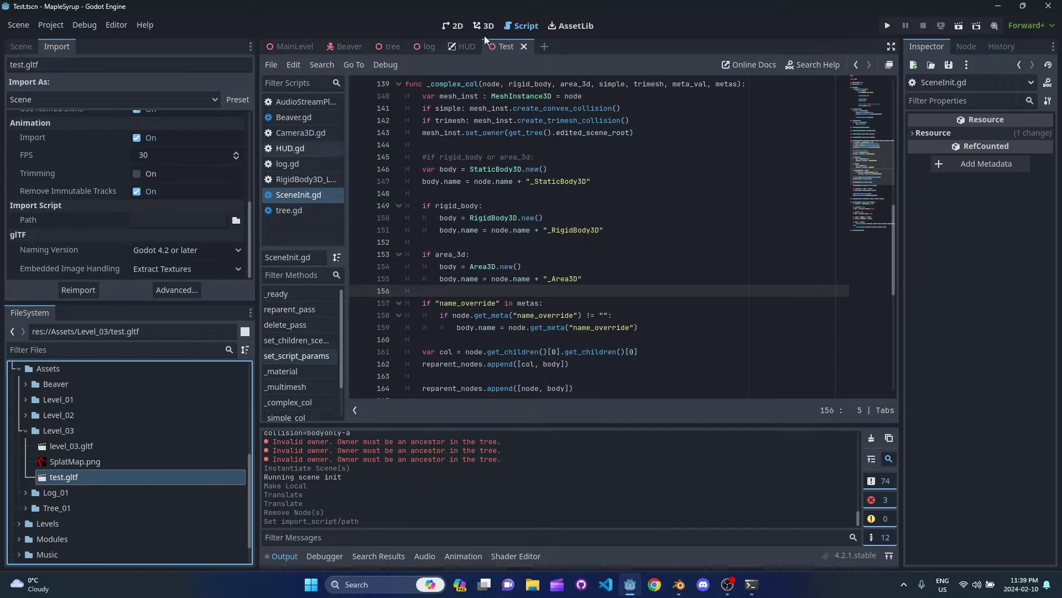
click(483, 26)
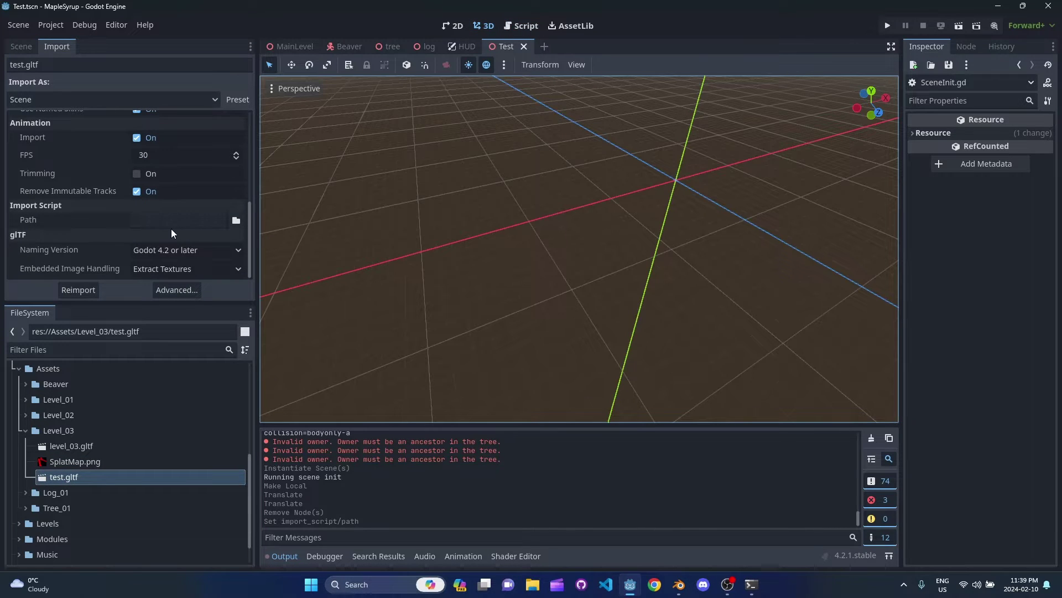
Step: Search the asset library for "blender" to check the Blender-Godot Pipeline listing, and return to the 3D workspace
scroll(100, 444, up, 5)
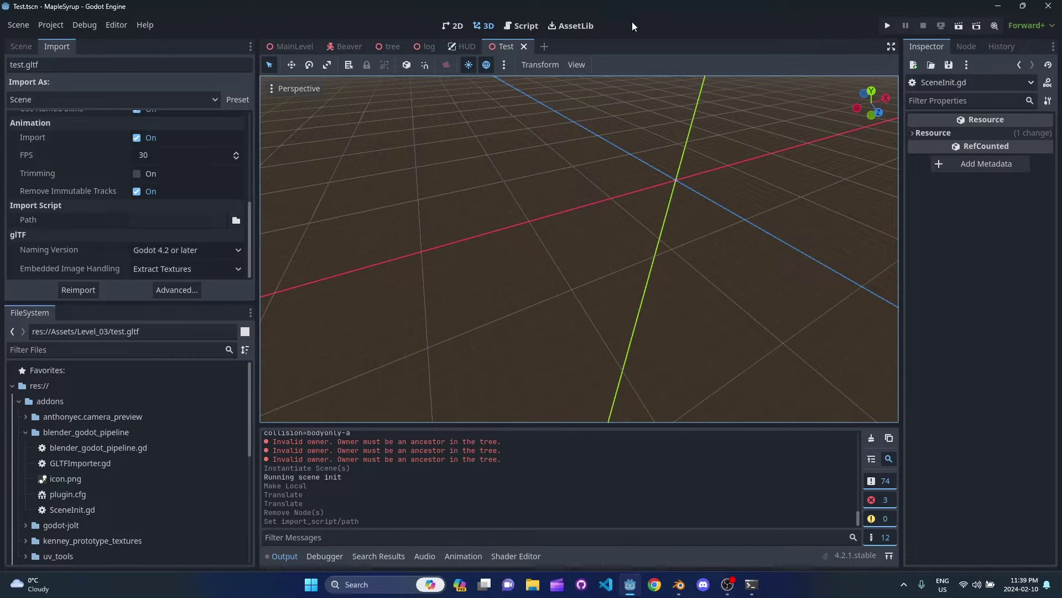
click(575, 26)
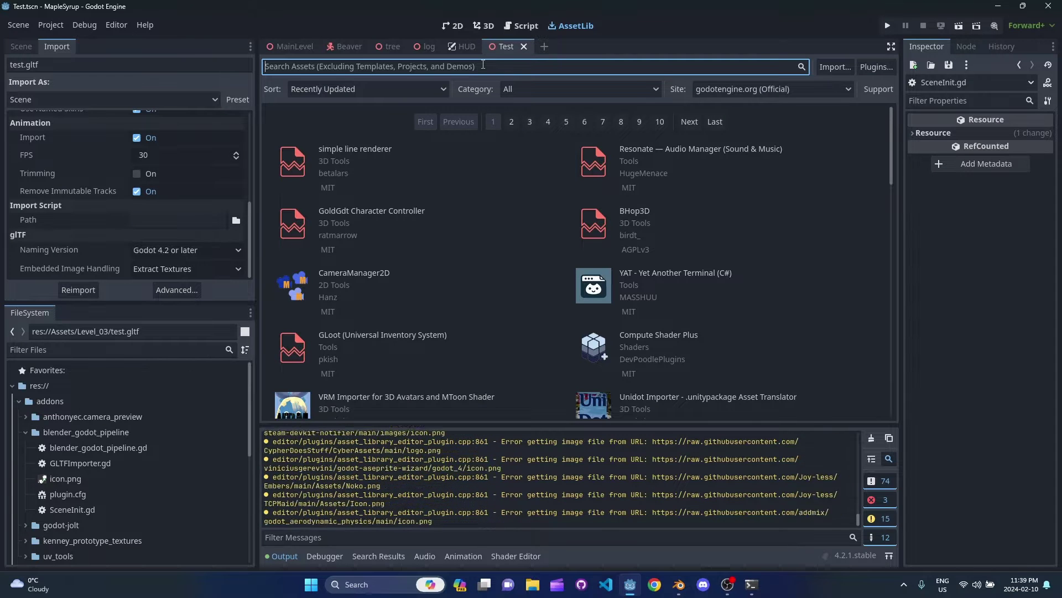
text(blender)
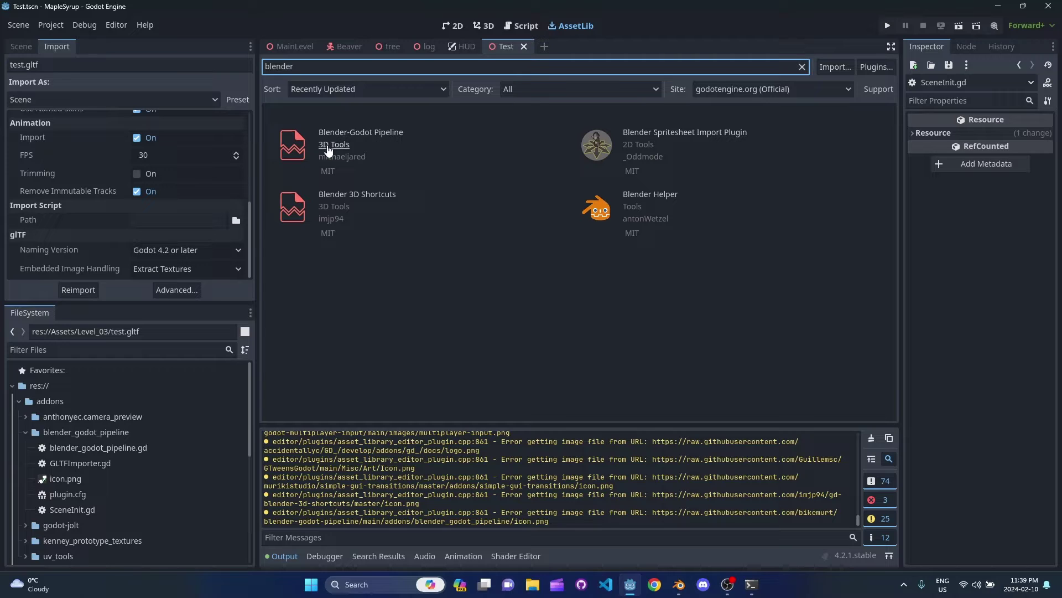
key(ctrl+F2)
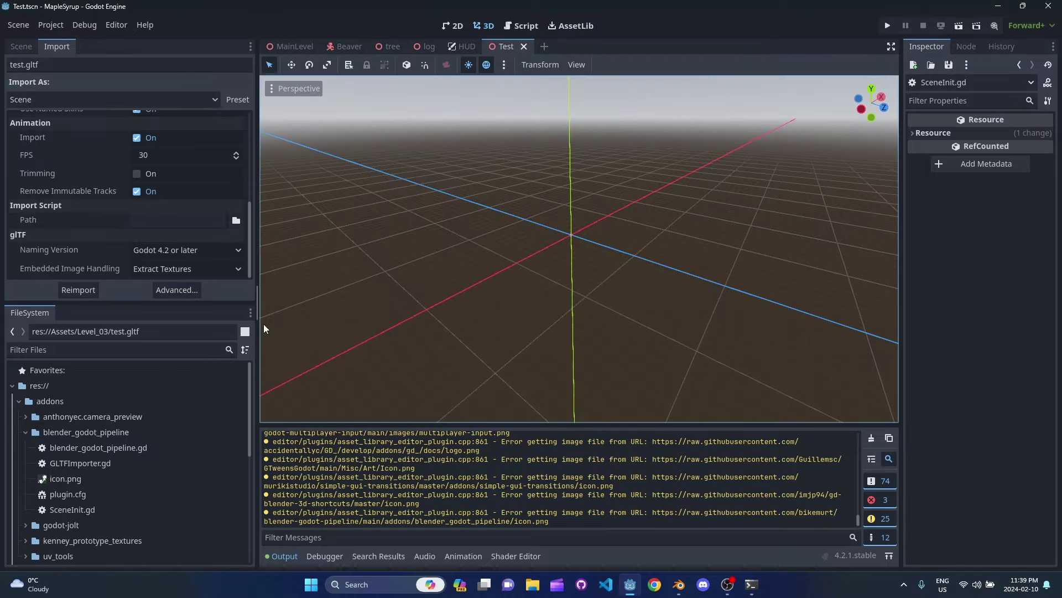
Step: Look through the files in the blender_godot_pipeline addon folder, including GLTFImporter.gd, icon.png and SceneInit.gd
click(124, 451)
click(92, 465)
click(91, 479)
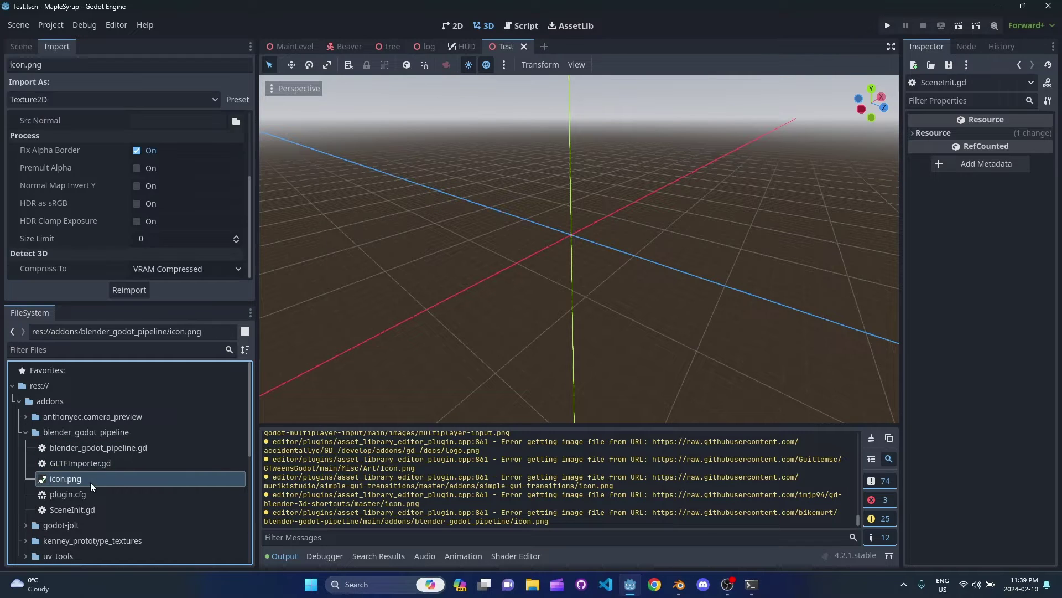
click(89, 509)
click(92, 479)
click(101, 465)
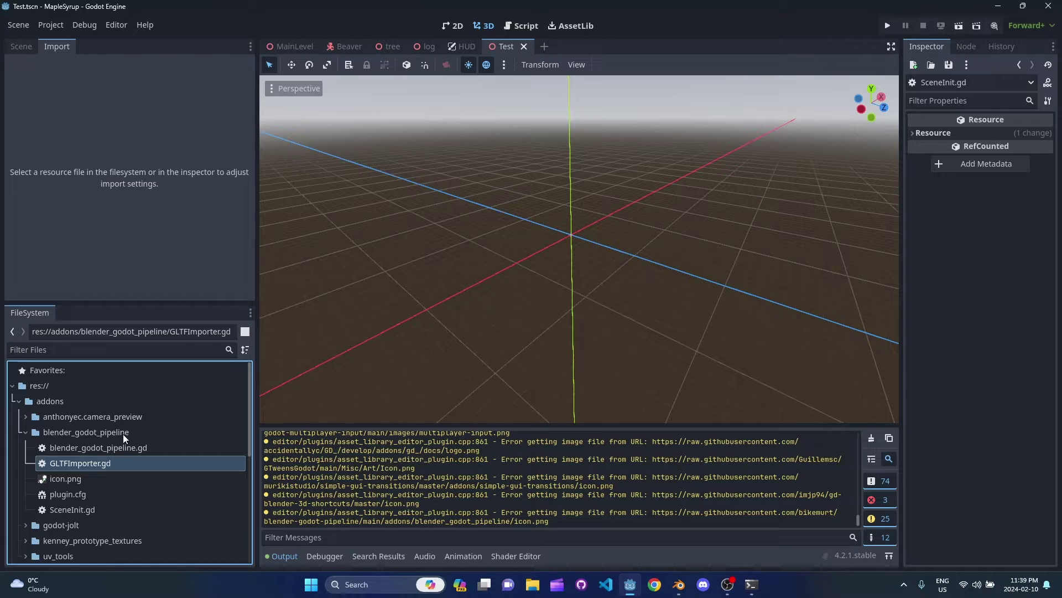
Step: Set the import script of test.gltf to GLTFImporter.gd from addons/blender_godot_pipeline and reimport the file
scroll(141, 512, down, 8)
click(69, 444)
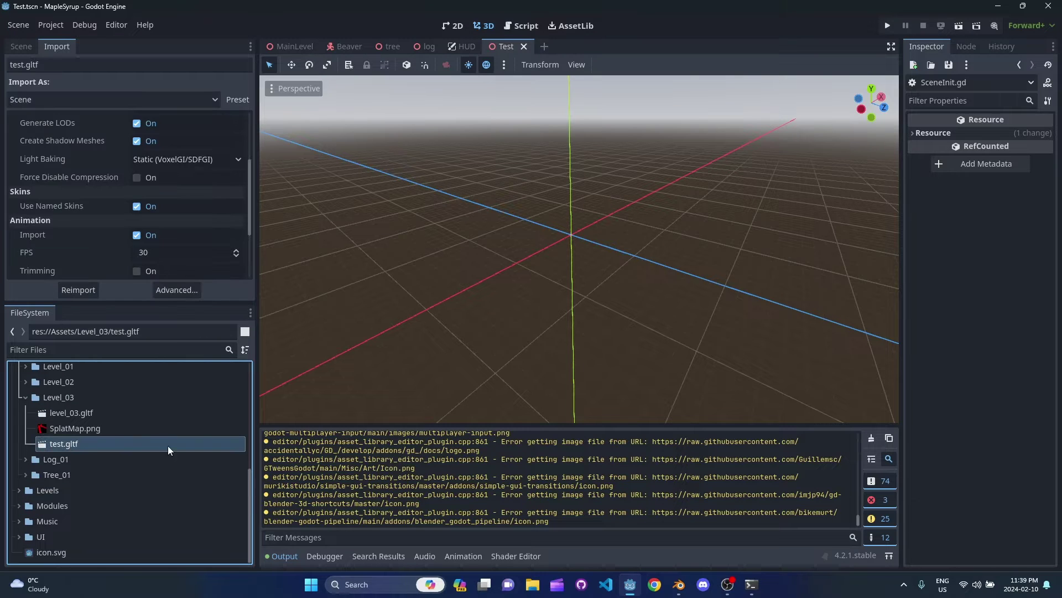
scroll(182, 255, down, 5)
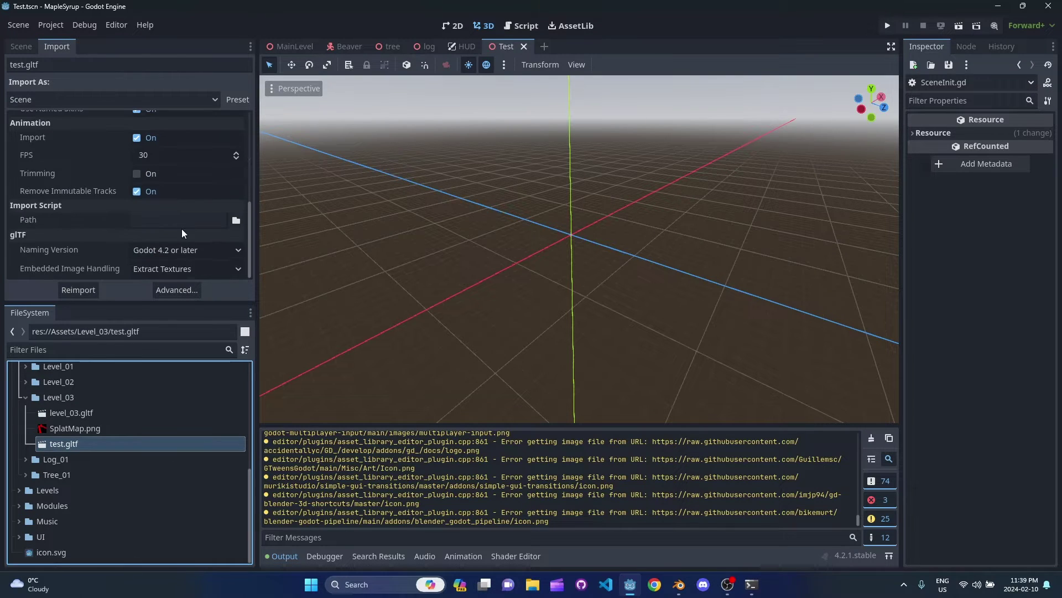
click(235, 220)
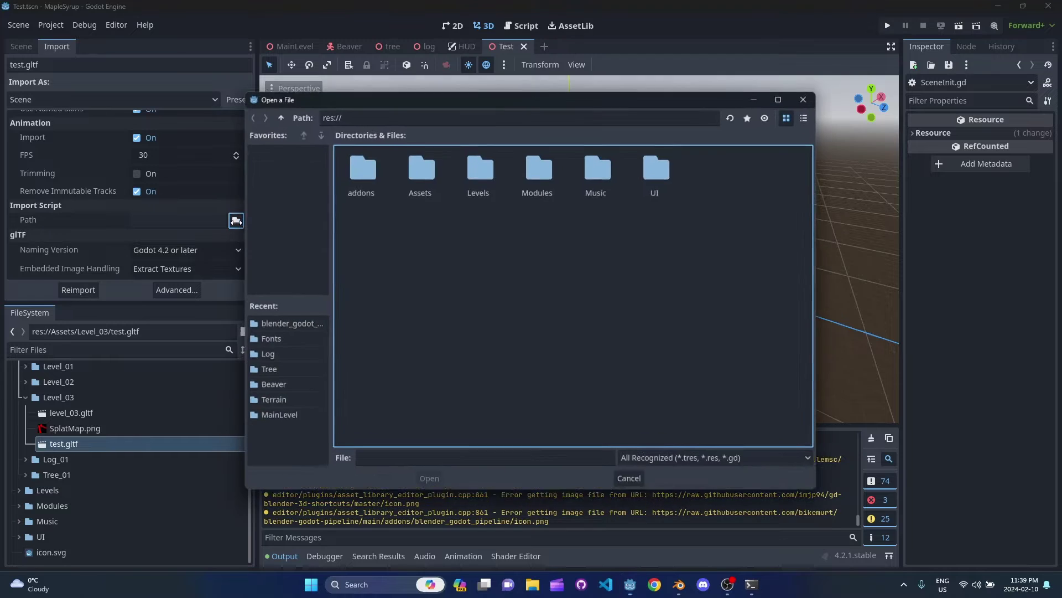
double_click(368, 173)
double_click(430, 186)
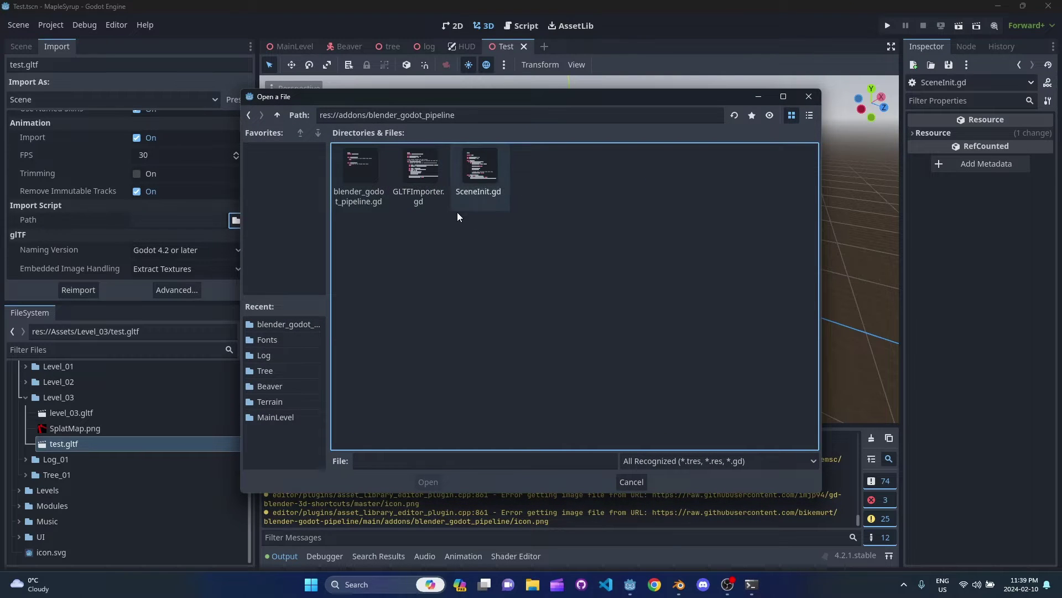
double_click(426, 187)
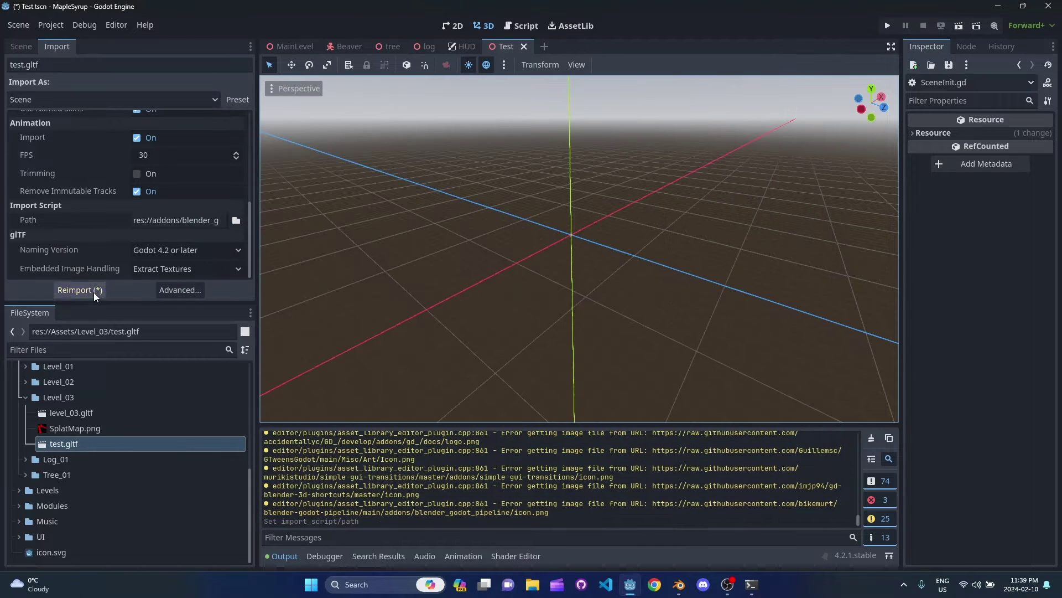
click(80, 290)
Step: Instance test.gltf under the Test root node in the 3D scene and make the instance local
click(21, 47)
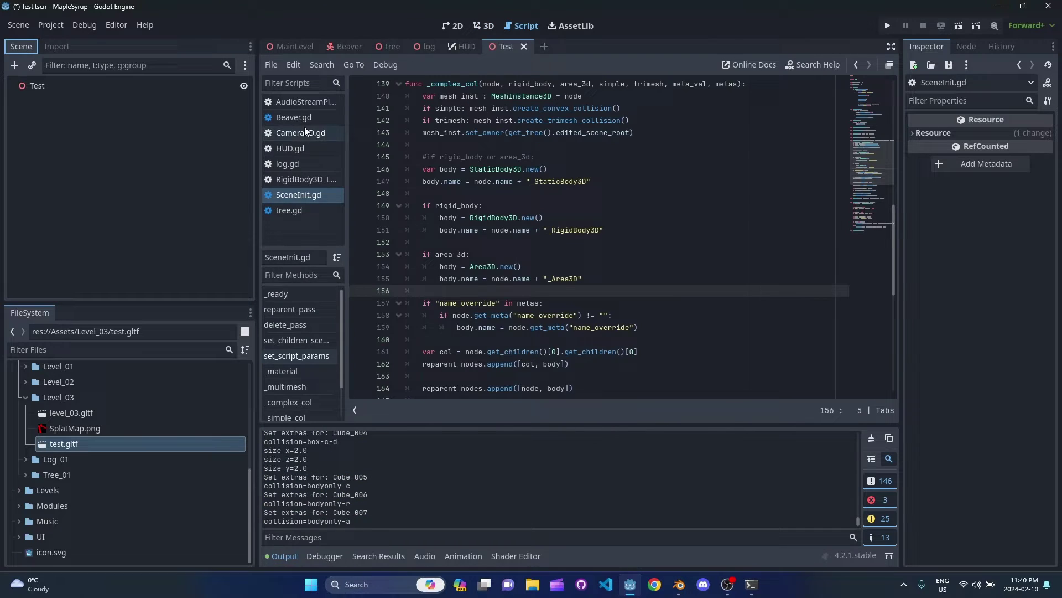
click(488, 26)
drag(79, 442, 60, 94)
right_click(58, 102)
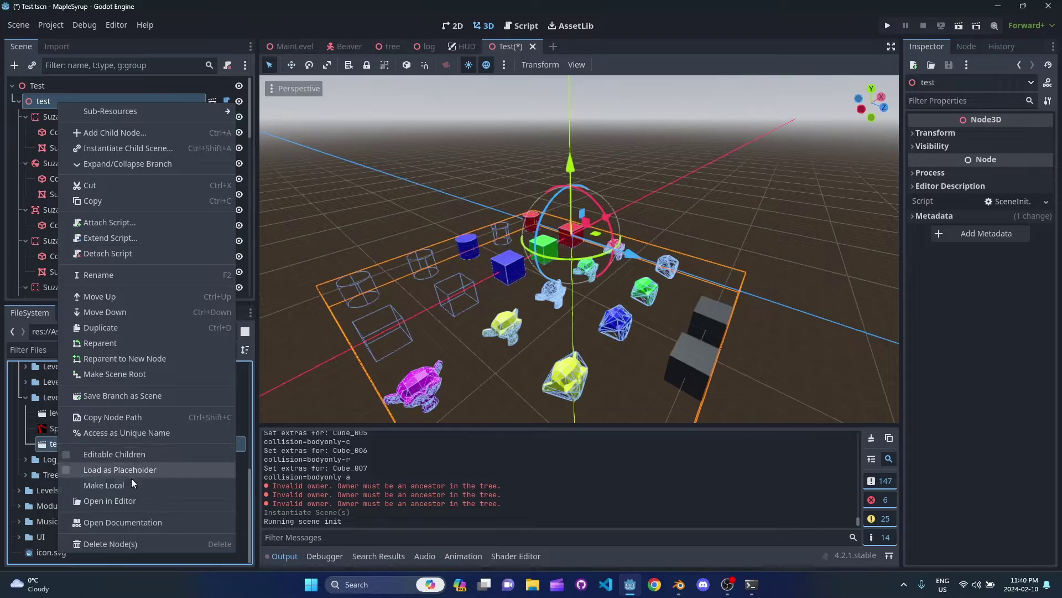
click(111, 485)
Step: Select the red cube's mesh in the 3D scene
middle_drag(664, 249, 465, 225)
key(w)
right_drag(579, 249, 465, 266)
key(d)
right_drag(578, 213, 601, 271)
click(580, 282)
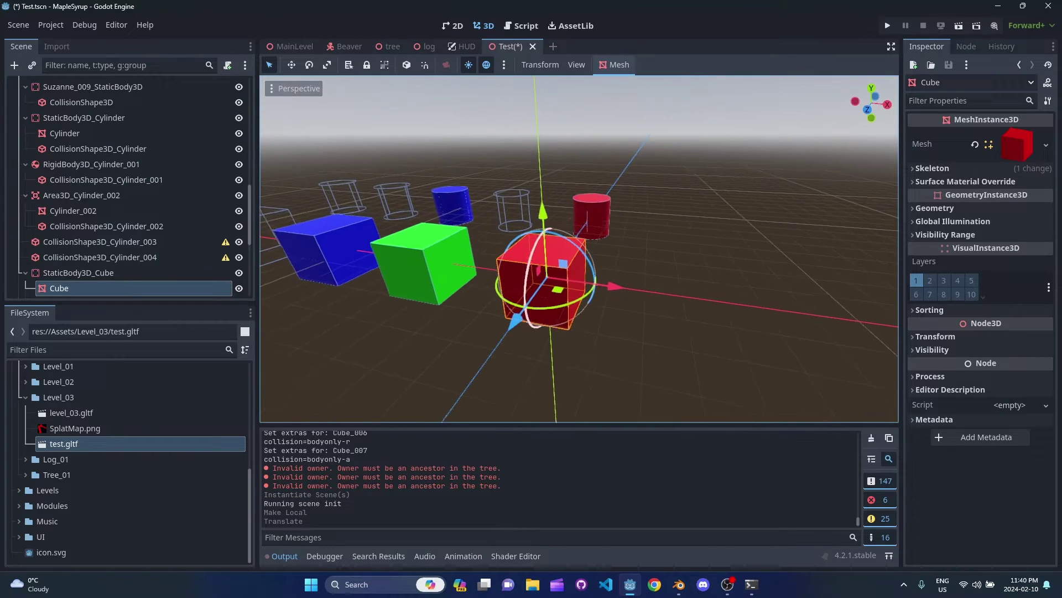
Step: Inspect the red cube's StaticBody3D_Cube node, its mesh and collision shape children, and the mesh's collision creation options
scroll(168, 251, down, 3)
click(111, 195)
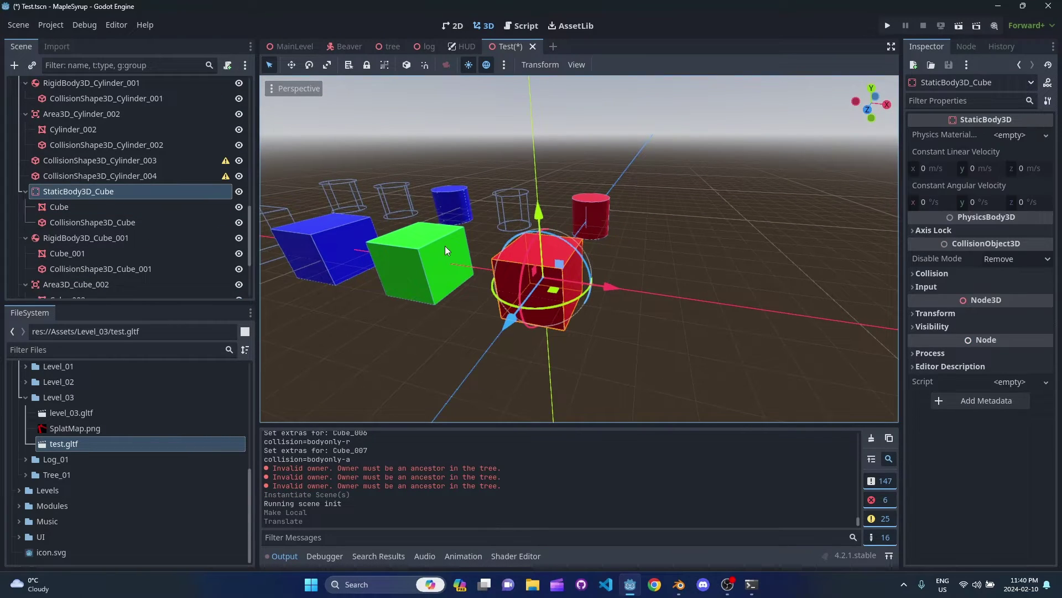
click(76, 208)
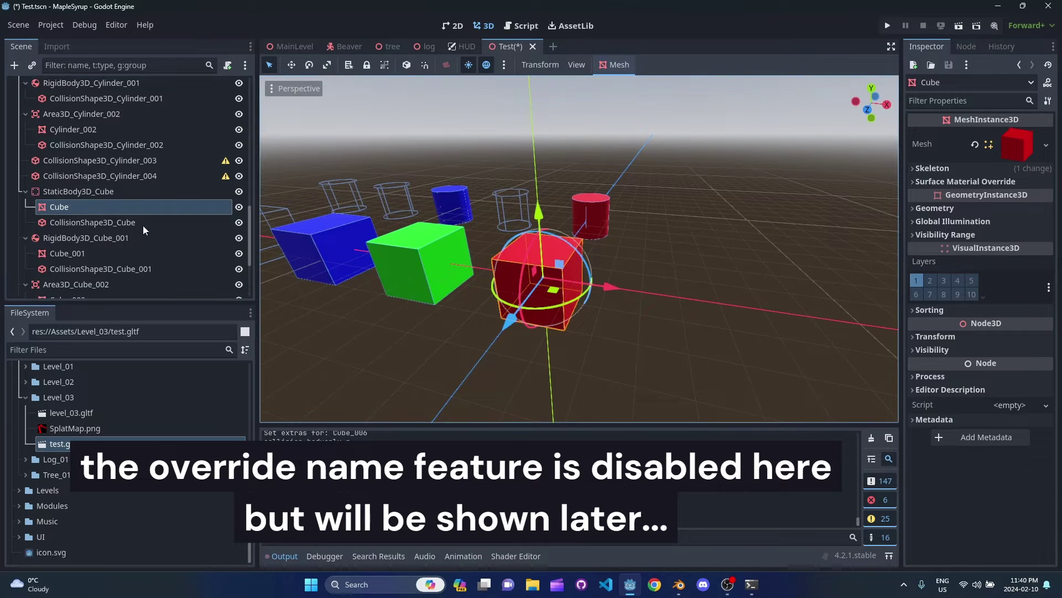
click(95, 223)
key(f)
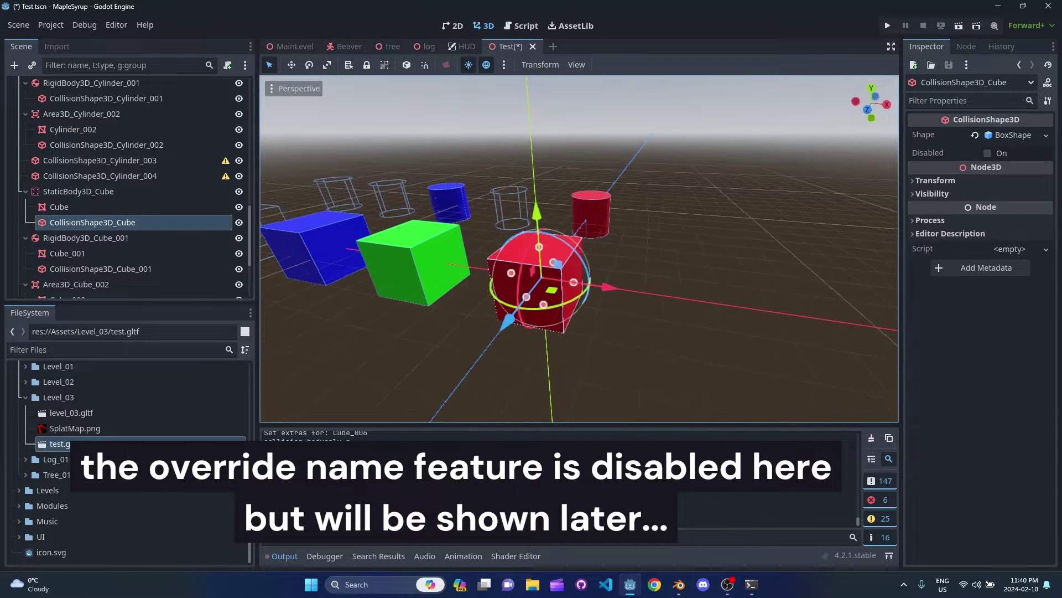
click(91, 191)
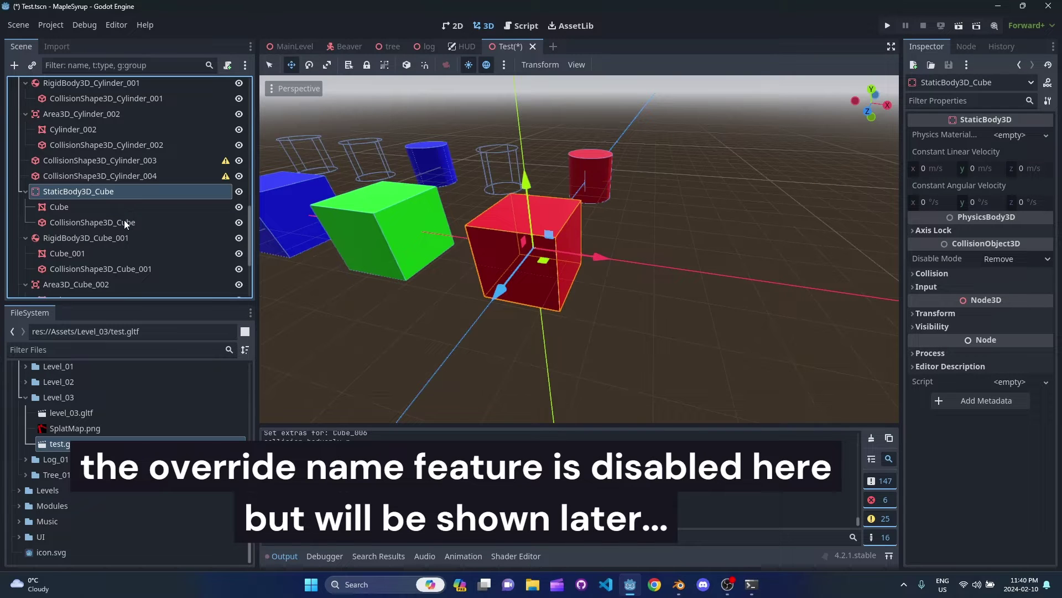
click(96, 207)
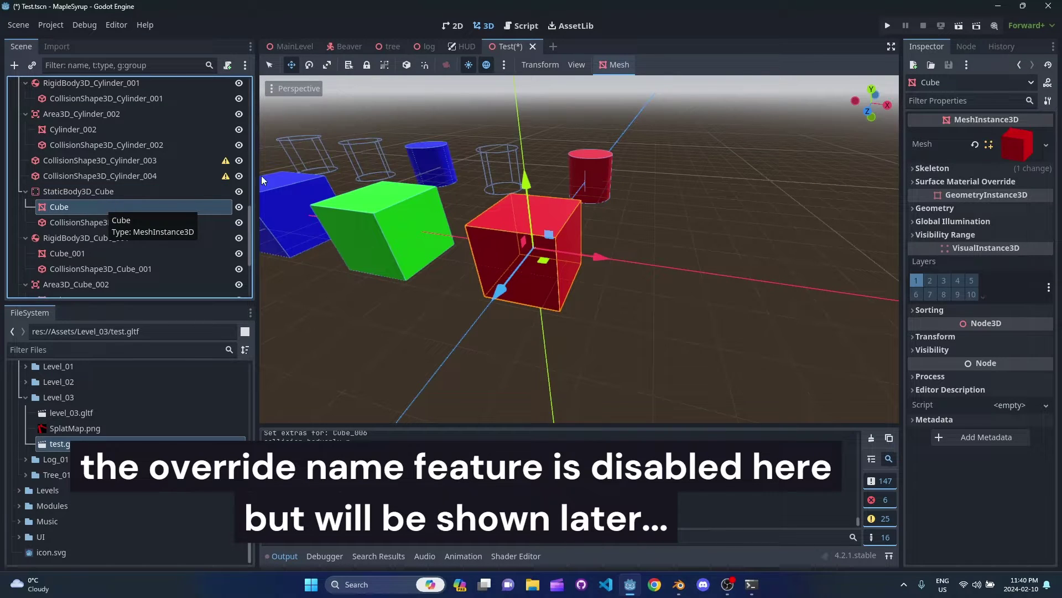
click(620, 65)
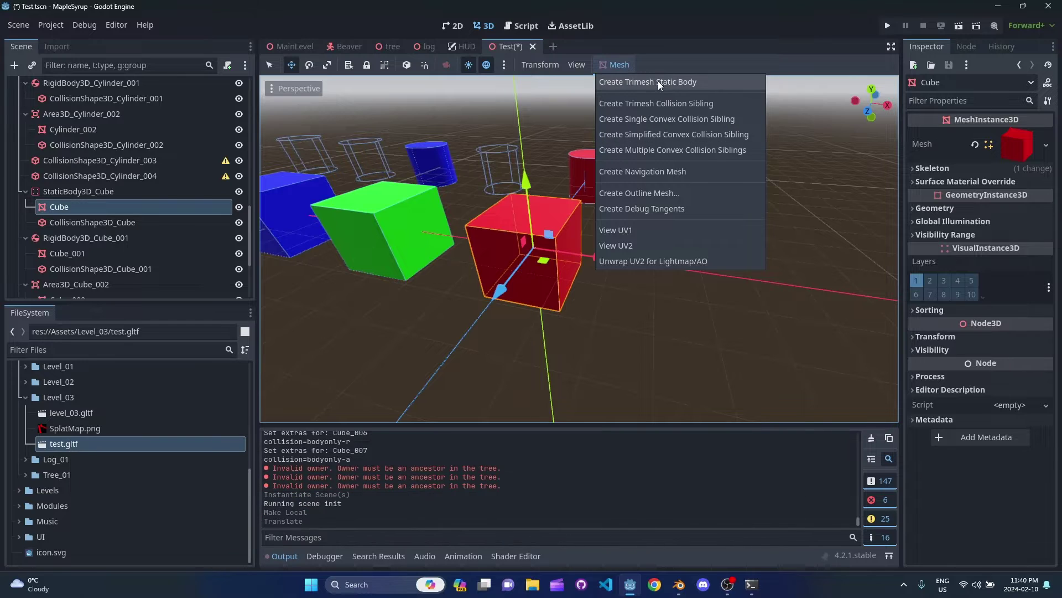
click(107, 226)
Step: Duplicate the red Cube mesh and reparent the copy out of StaticBody3D_Cube, placing it just above that body
click(109, 207)
key(ctrl+d)
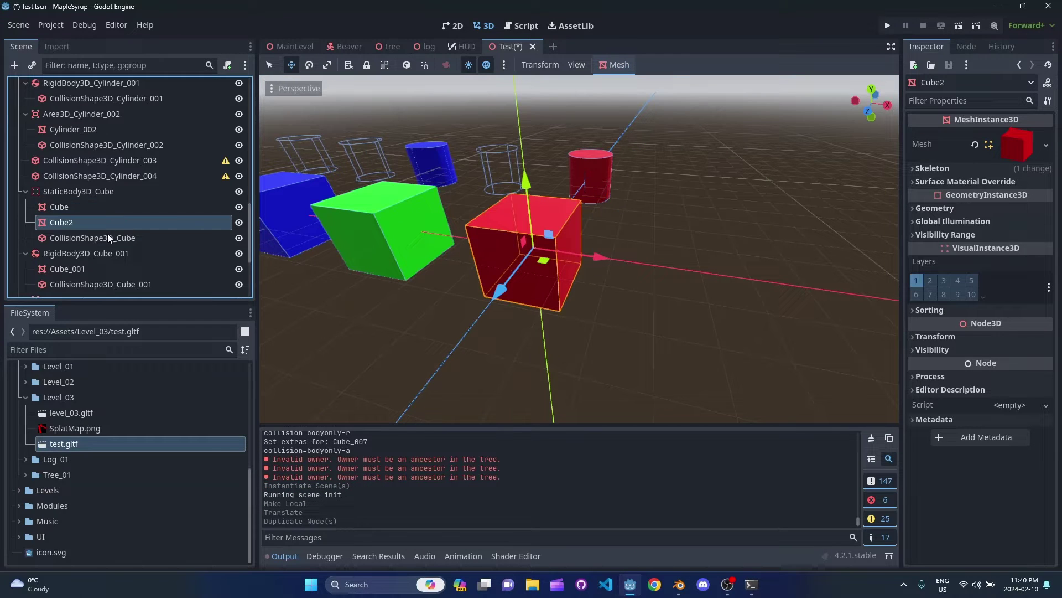
drag(88, 190, 88, 185)
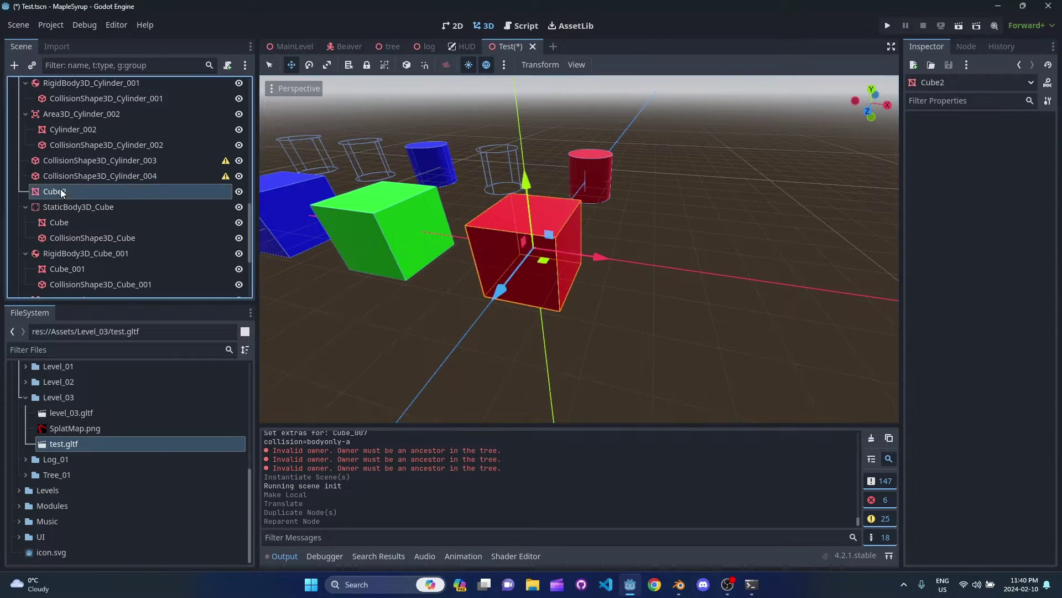
Step: Move the copied cube Cube2 away from the original red cube and create a trimesh static body for it
drag(607, 256, 784, 317)
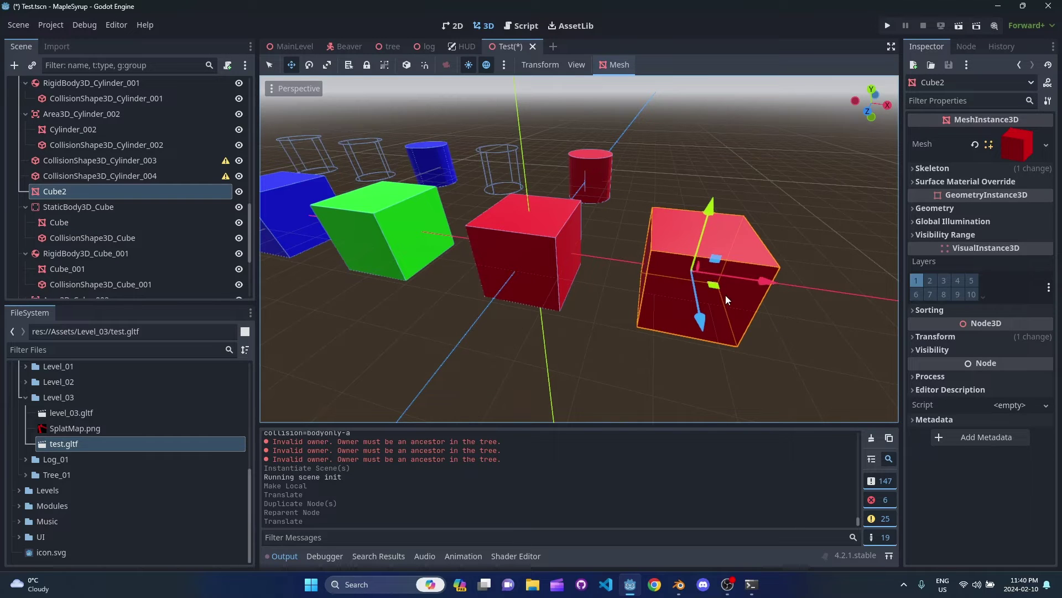
click(614, 65)
click(628, 81)
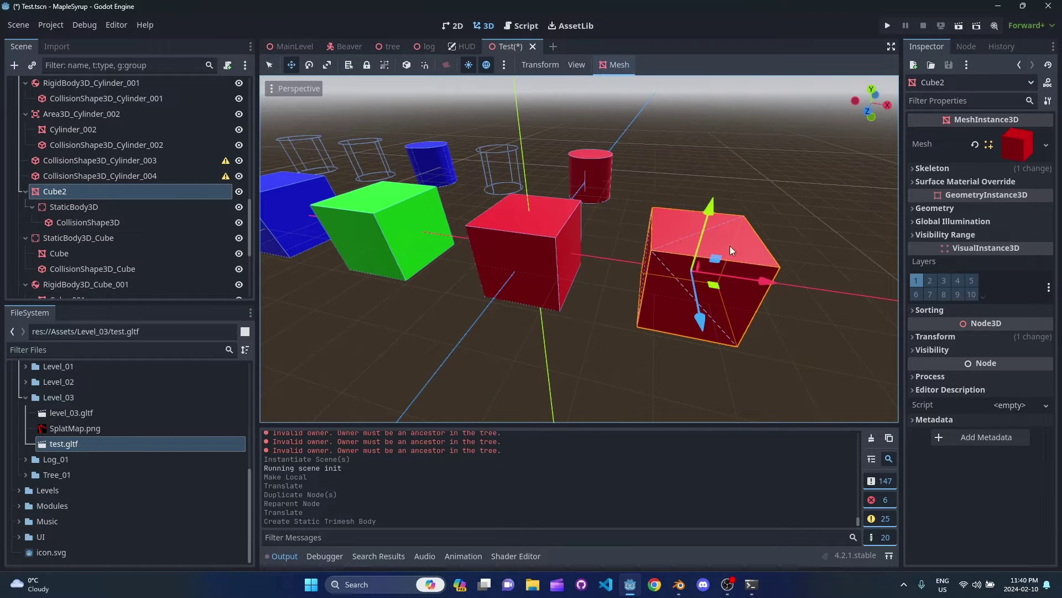
Step: Inspect the copied Cube2 mesh and the properties of its StaticBody3D and CollisionShape3D child nodes
scroll(121, 212, down, 1)
click(107, 178)
click(104, 163)
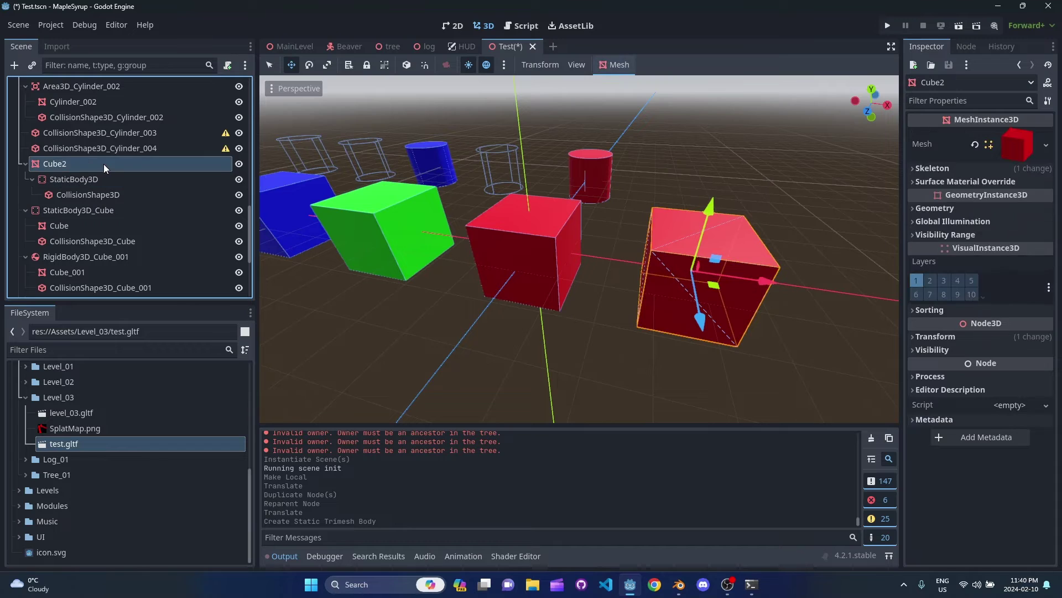
click(100, 179)
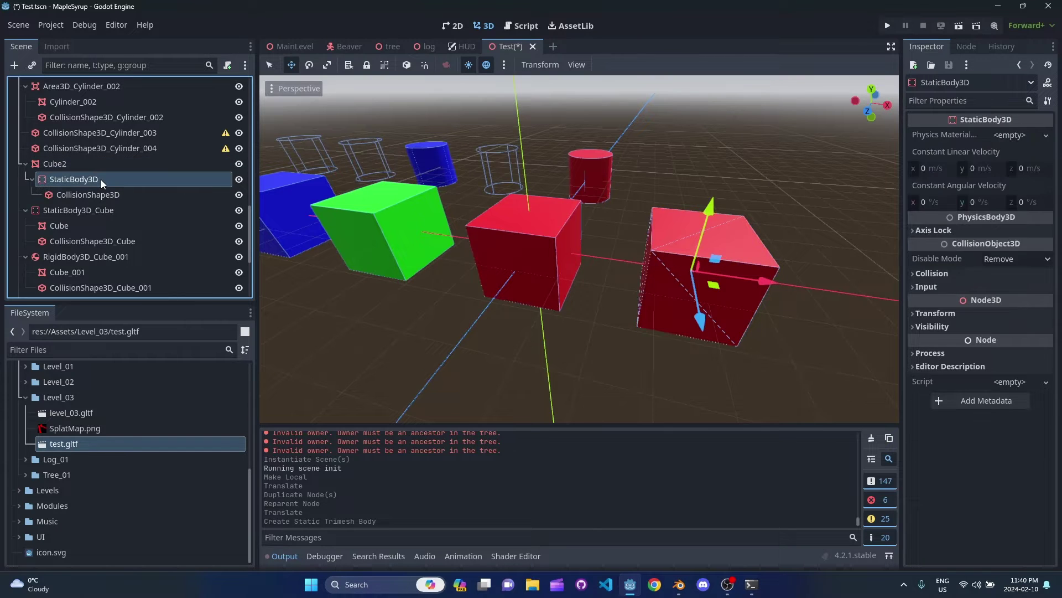
click(104, 196)
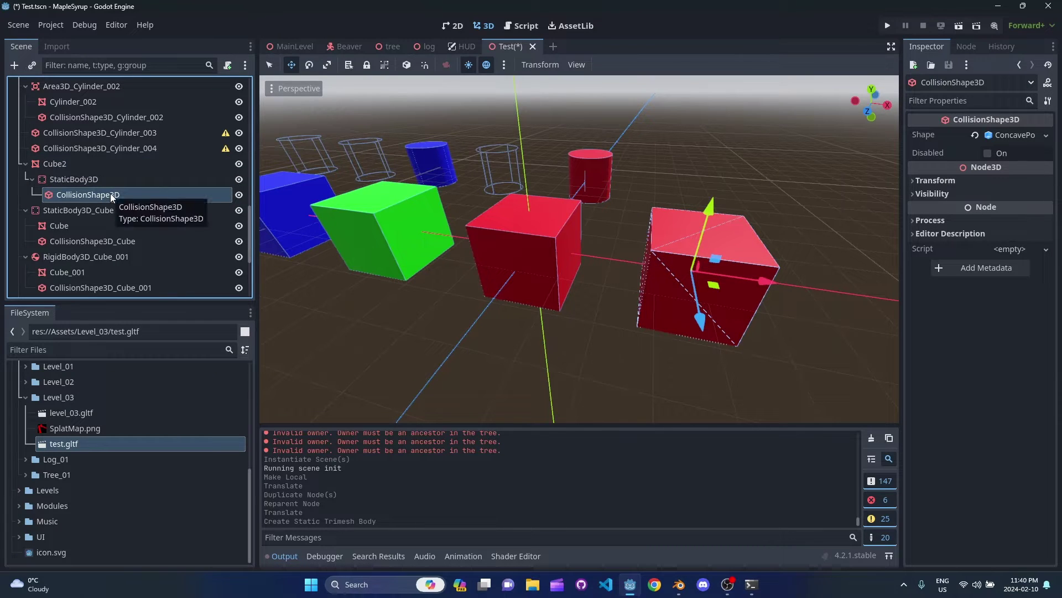
click(86, 162)
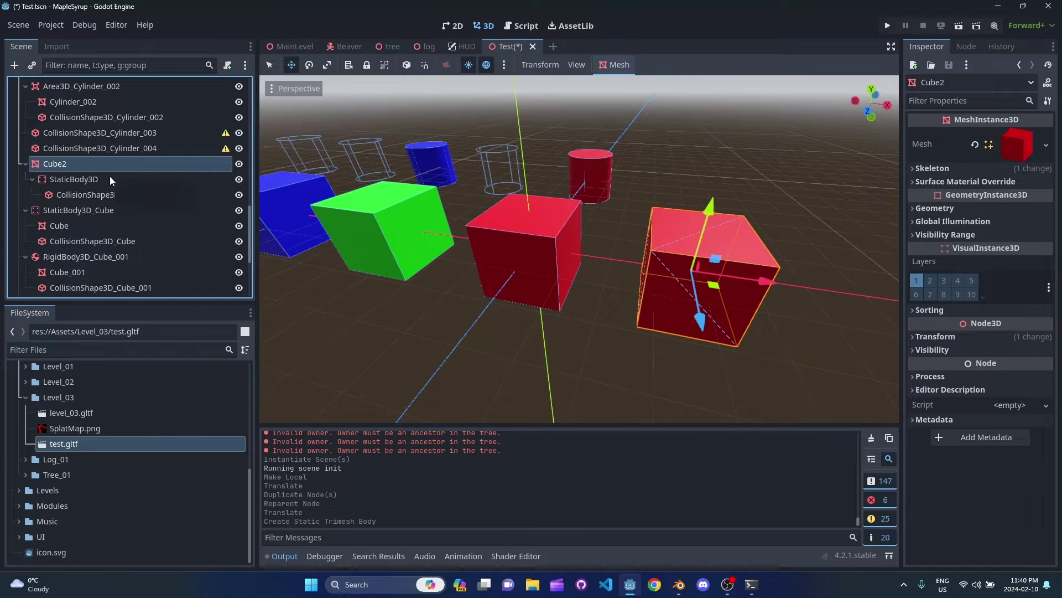
Step: Examine the copied cube beside the imported cubes and review how StaticBody3D is nested under the Cube2 mesh
key(s)
key(d)
mouse_move(640, 238)
right_down()
mouse_move(632, 219)
mouse_move(600, 227)
mouse_move(632, 226)
right_up()
key(s)
key(d)
key(w)
key(a)
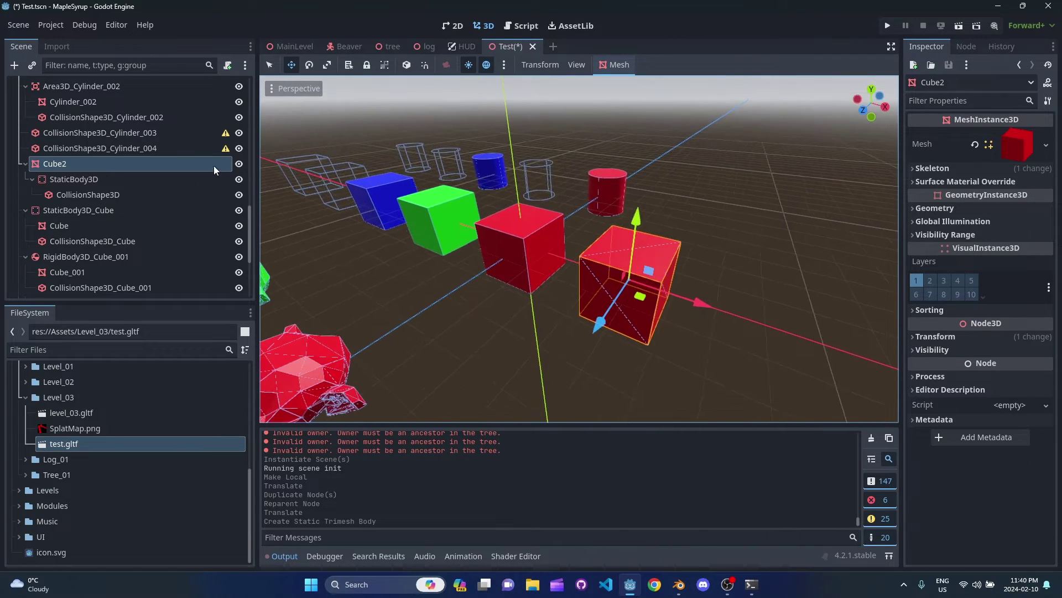
click(92, 180)
click(71, 167)
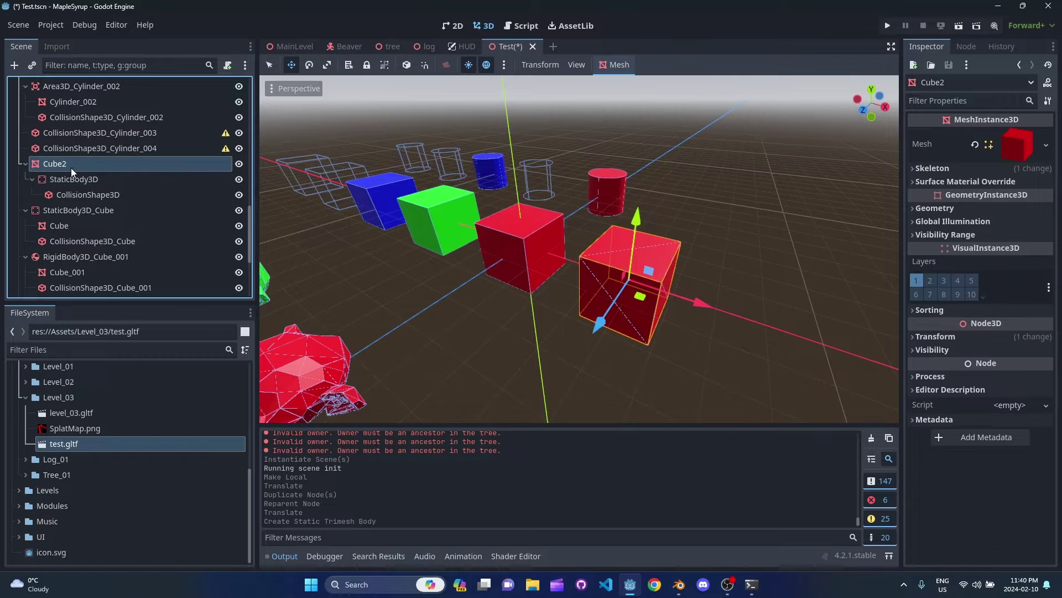
click(81, 181)
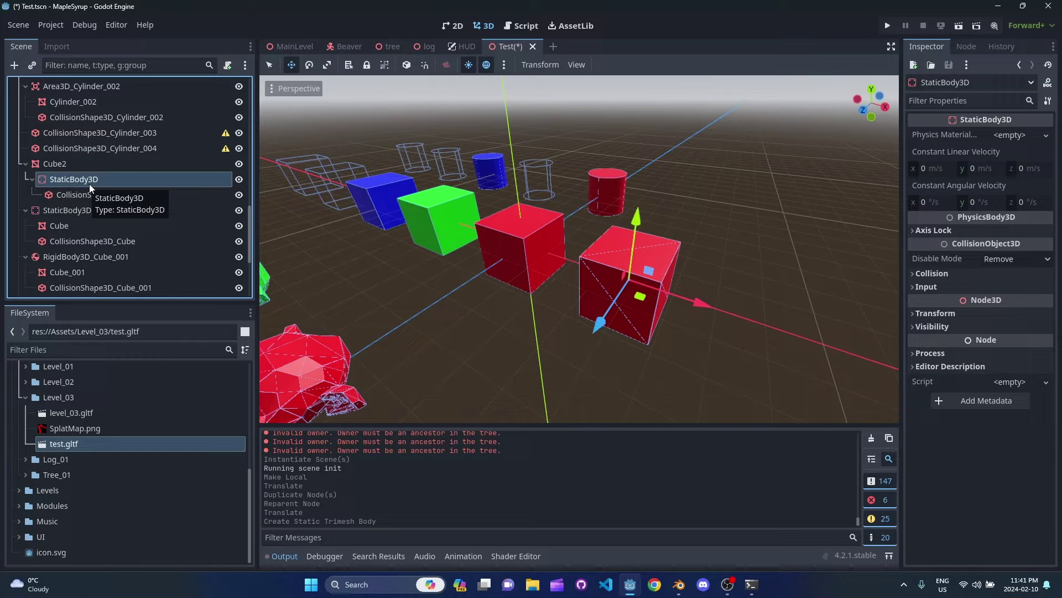
click(69, 167)
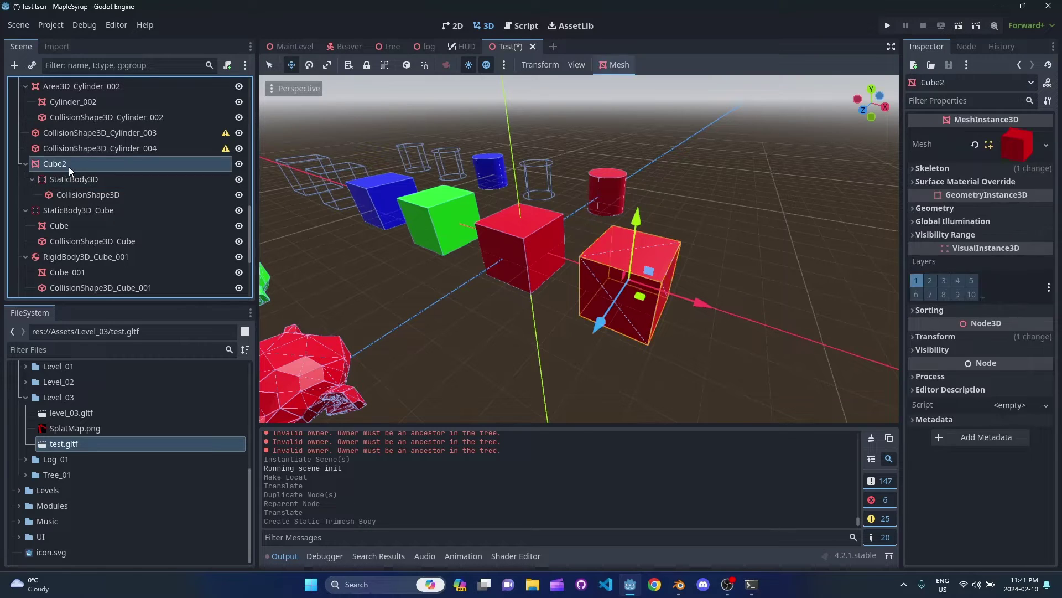
Step: Inspect the imported StaticBody3D_Cube in the viewport for comparison with the copied cube
middle_drag(613, 249, 582, 245)
click(99, 210)
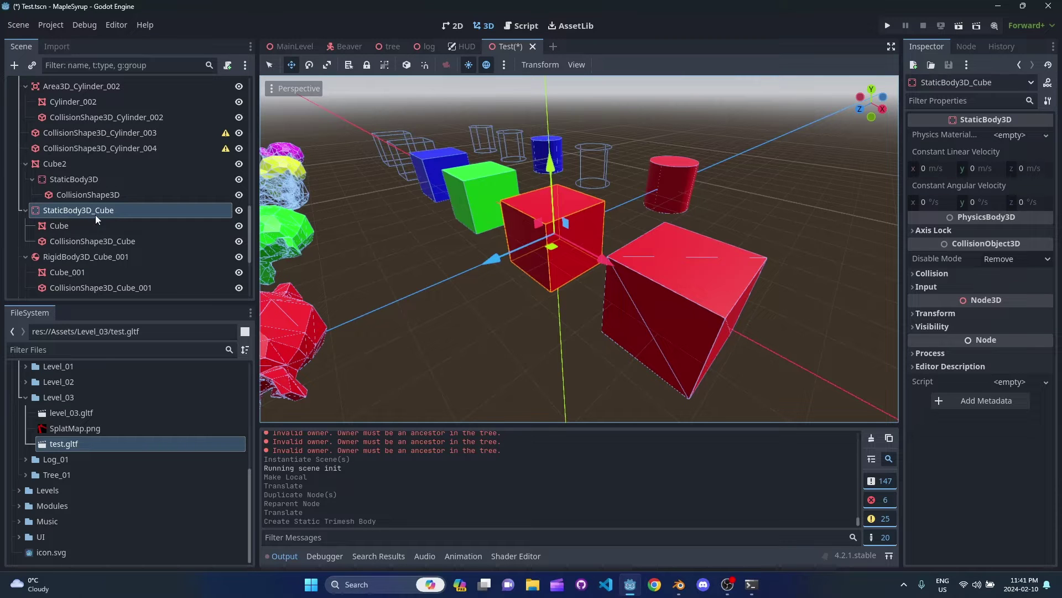
key(f)
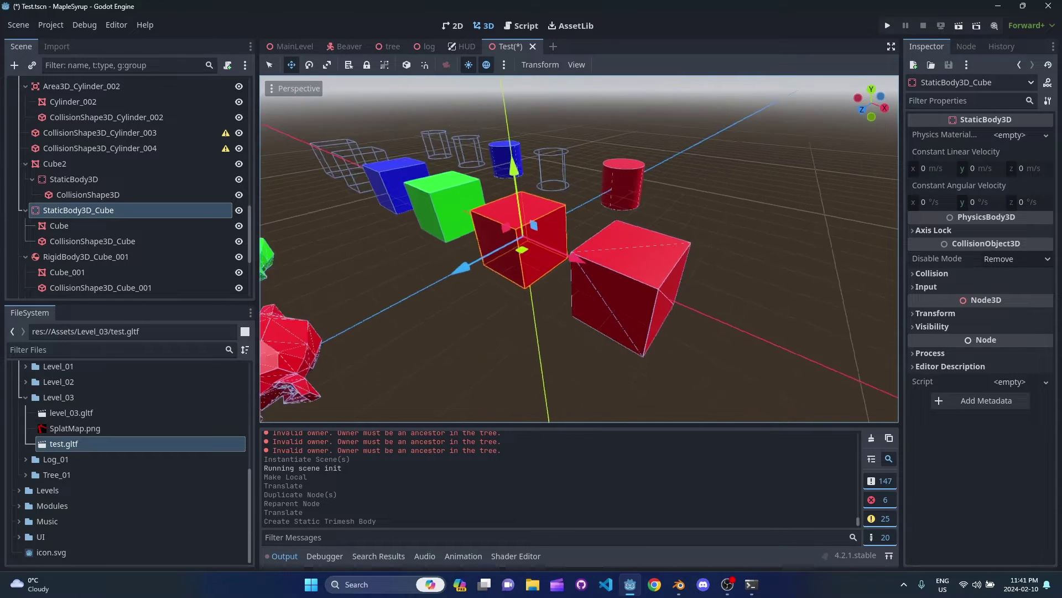
mouse_move(394, 240)
middle_down()
mouse_move(426, 240)
mouse_move(381, 241)
middle_up()
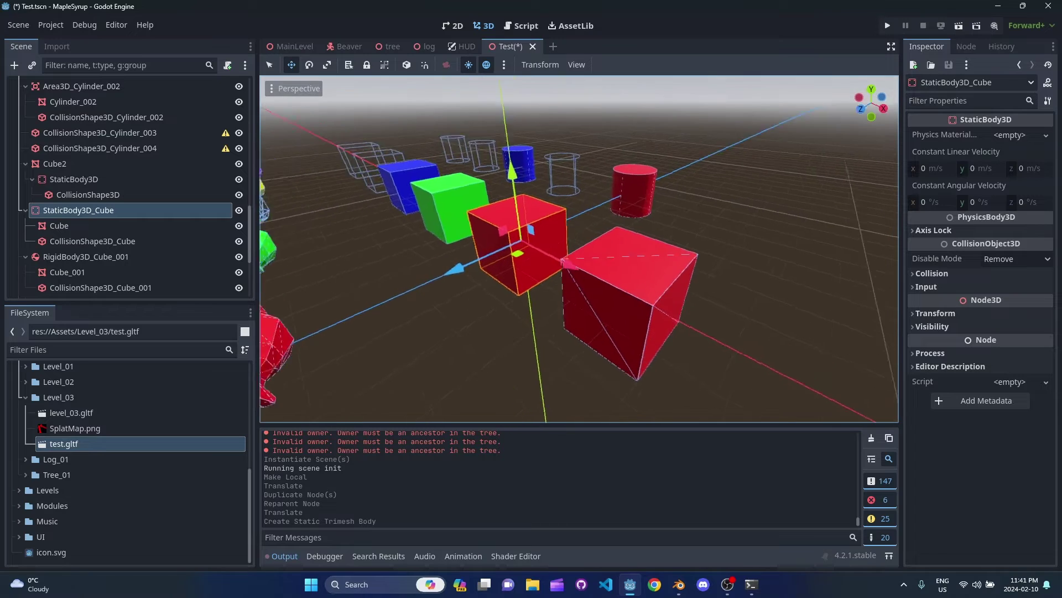
Step: Delete the Cube2 node together with its children
click(55, 164)
key(Delete)
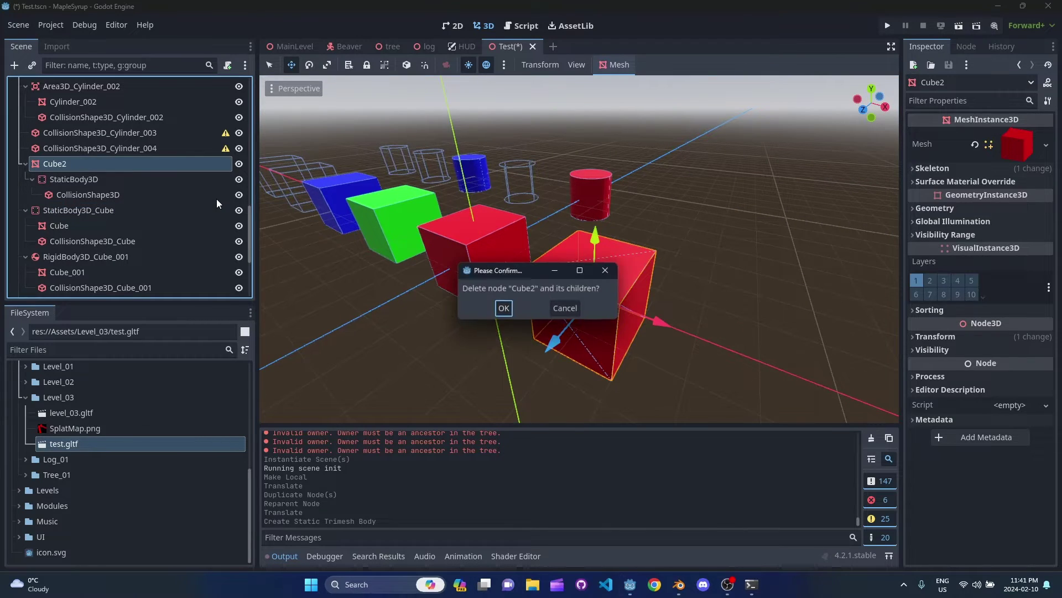
key(Return)
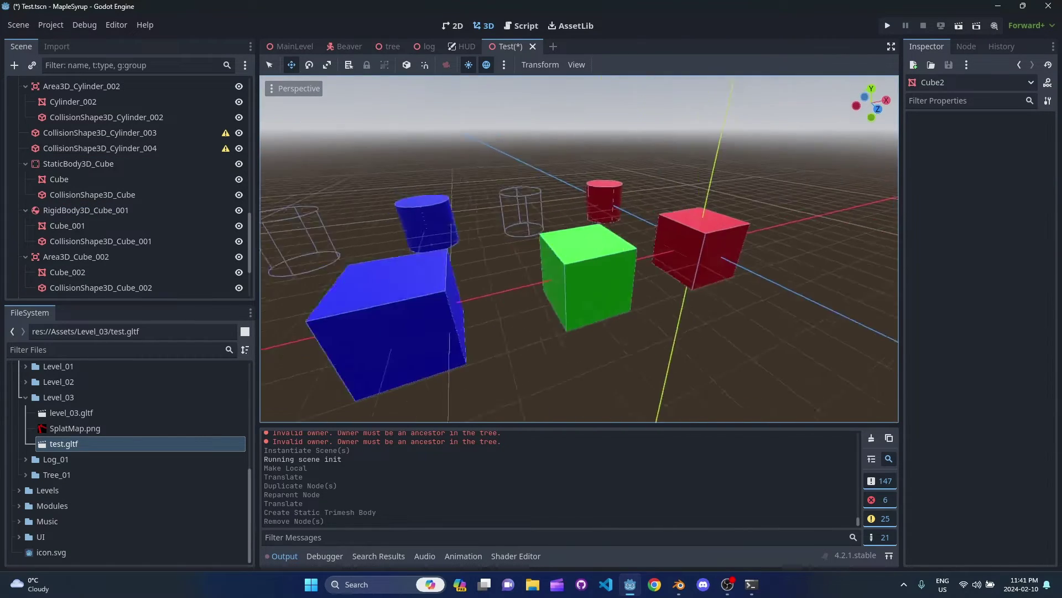
Step: Inspect the green cube's RigidBody3D_Cube_001 node, its Cube_001 mesh and its collision shape
right_drag(538, 276, 538, 287)
key(s)
right_drag(628, 262, 659, 253)
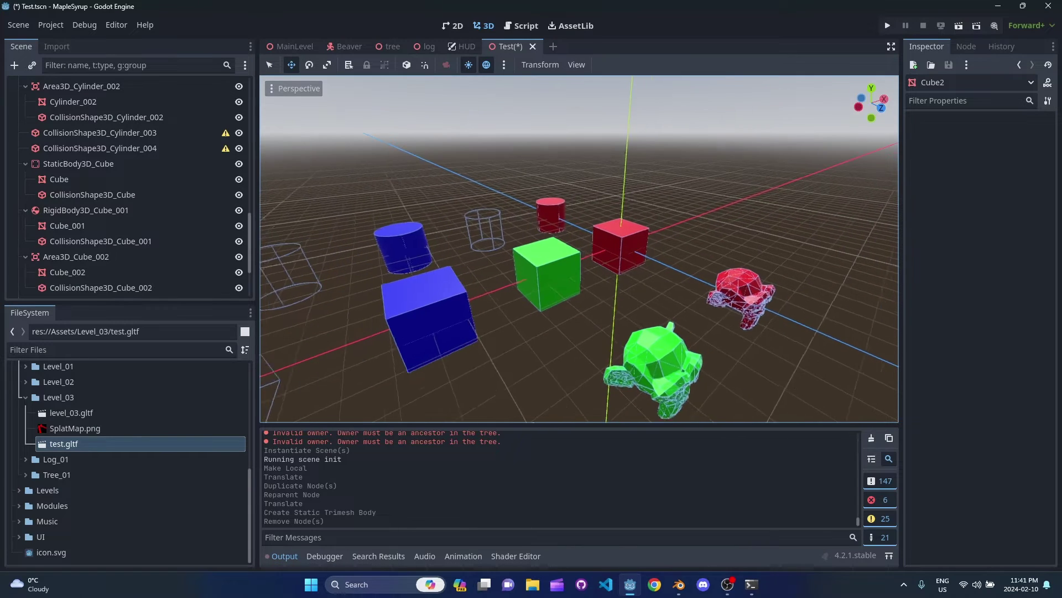
click(74, 215)
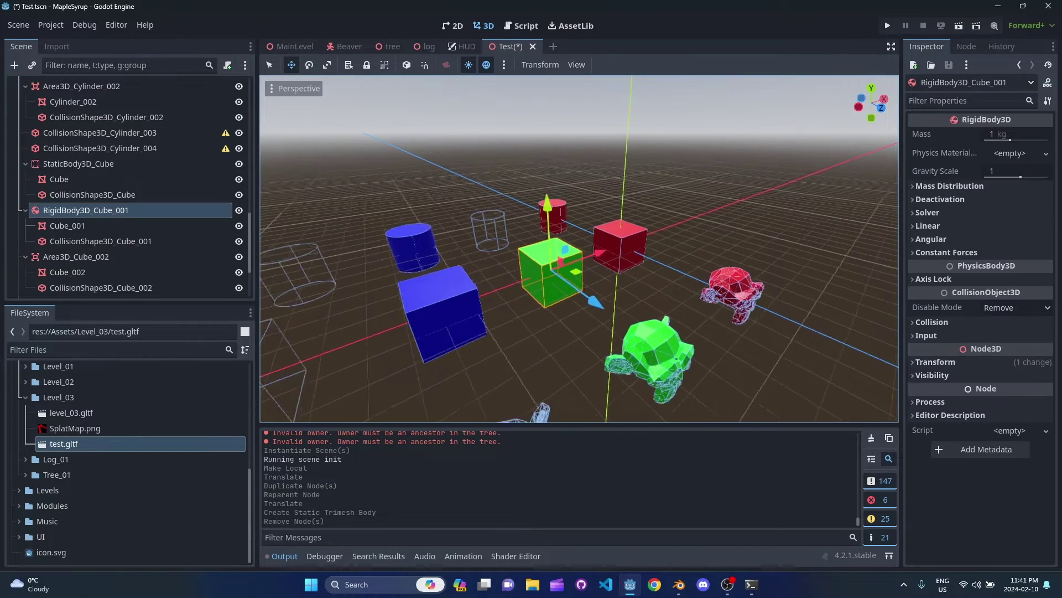
mouse_move(579, 249)
right_down()
mouse_move(594, 265)
mouse_move(582, 267)
right_up()
key(w)
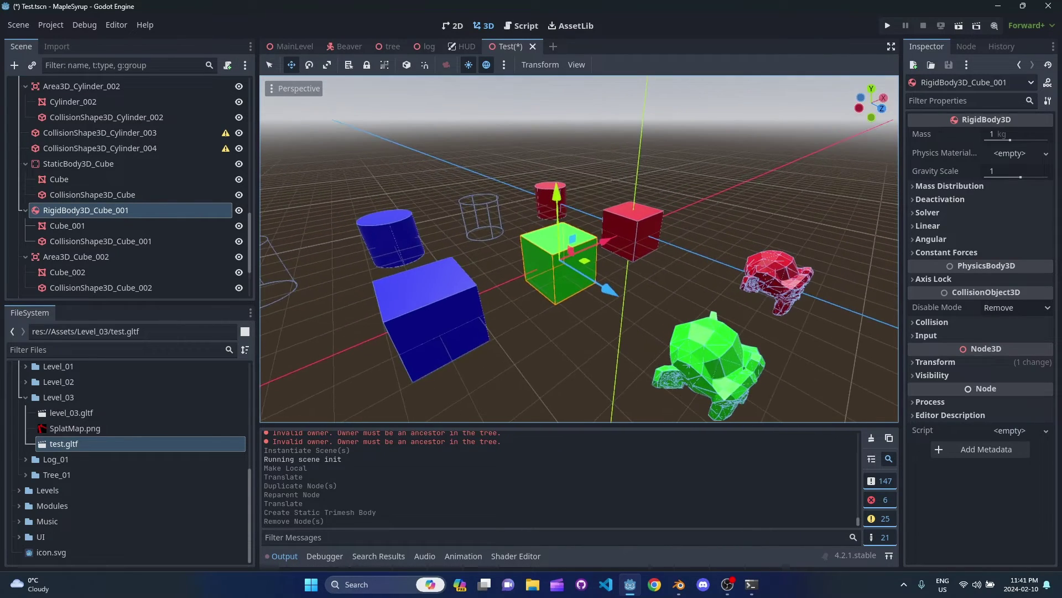
click(92, 226)
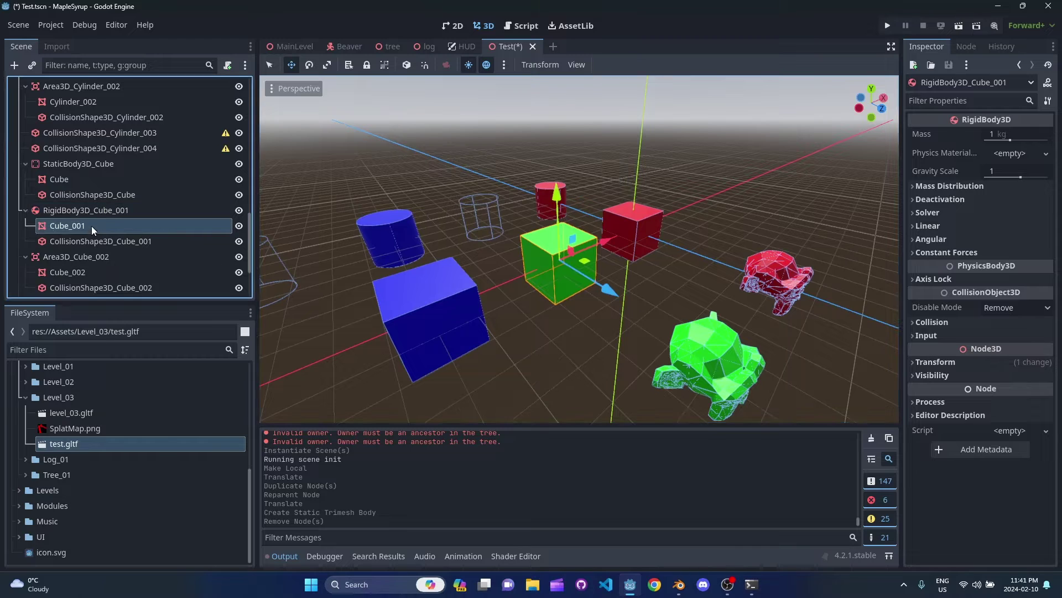
click(133, 242)
key(s)
mouse_move(433, 284)
right_down()
mouse_move(434, 296)
mouse_move(435, 284)
right_up()
key(w)
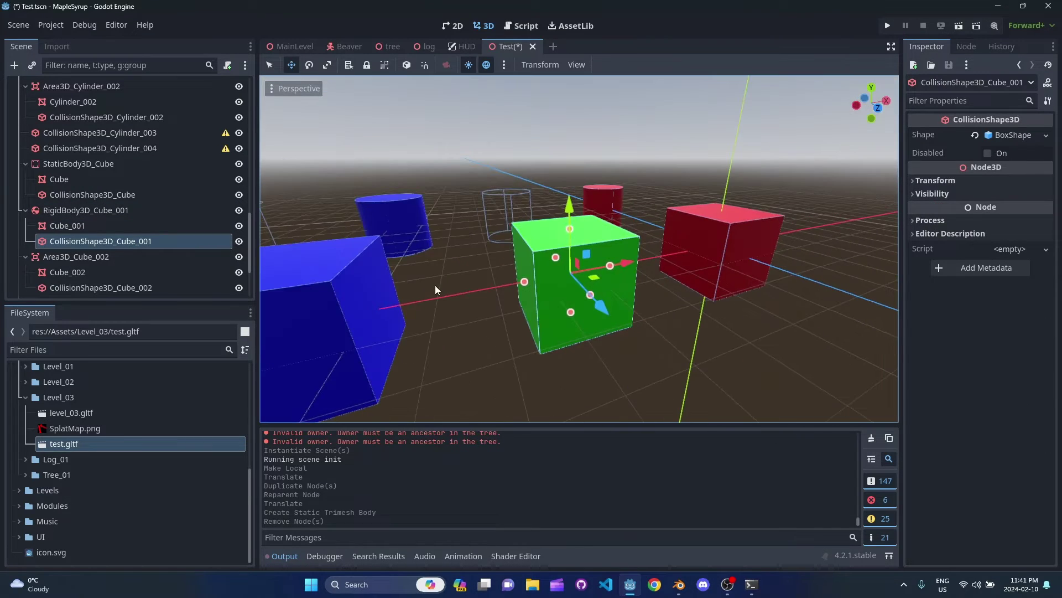
Step: Temporarily hide the green Cube_001 and red Cube meshes to examine their box collision shapes in the viewport
click(239, 226)
key(a)
right_drag(550, 310, 348, 152)
key(d)
click(239, 180)
key(w)
key(a)
key(s)
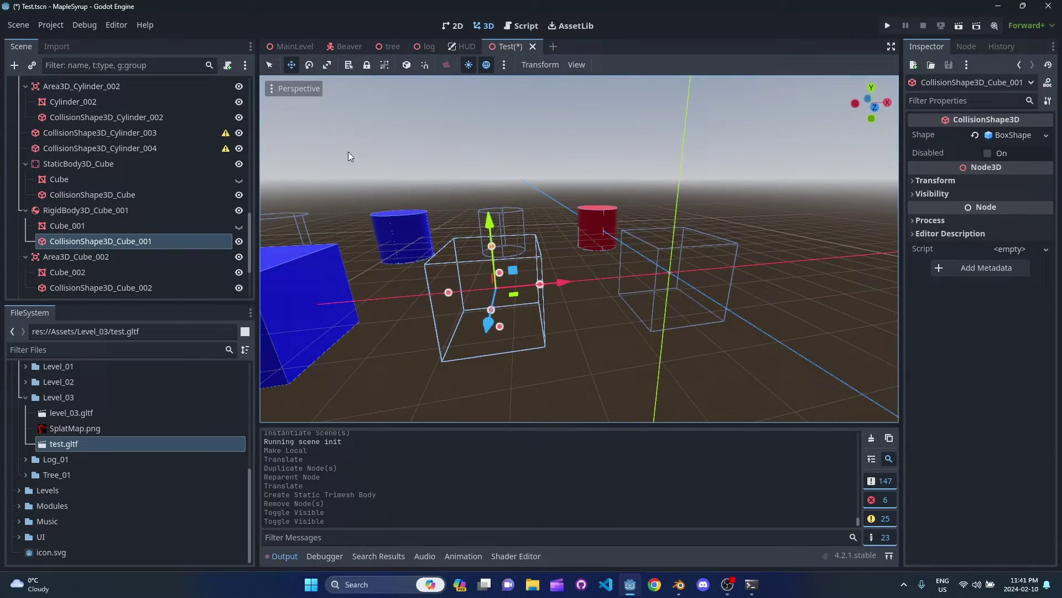
click(241, 180)
click(240, 227)
Step: Inspect the blue cube's Area3D_Cube_002 node, its Cube_002 mesh and its collision shape
right_drag(387, 249, 415, 241)
key(s)
right_drag(520, 304, 575, 305)
key(w)
key(s)
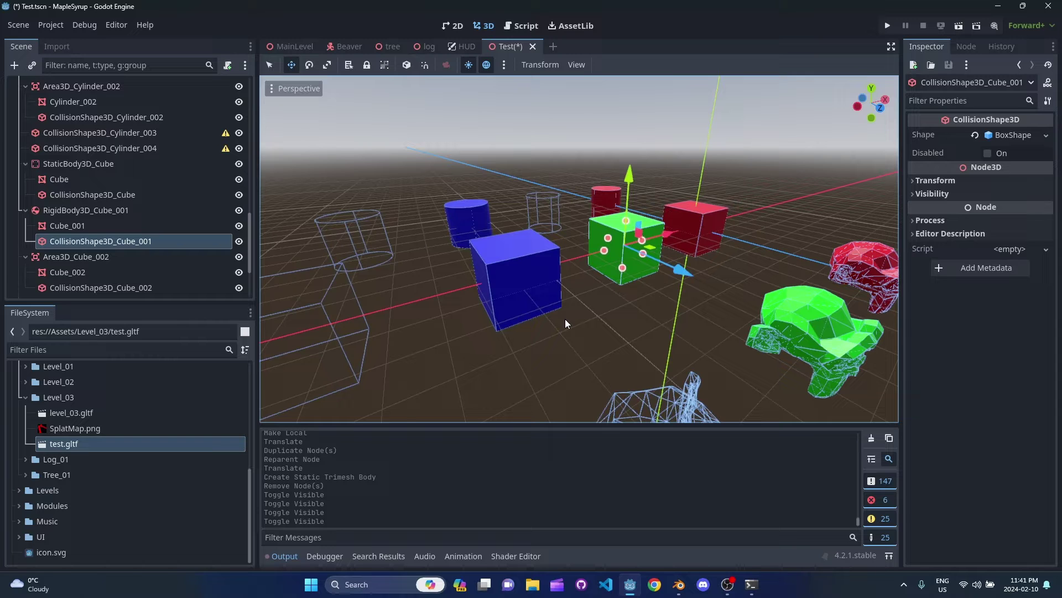
right_drag(566, 319, 355, 260)
click(59, 214)
click(95, 257)
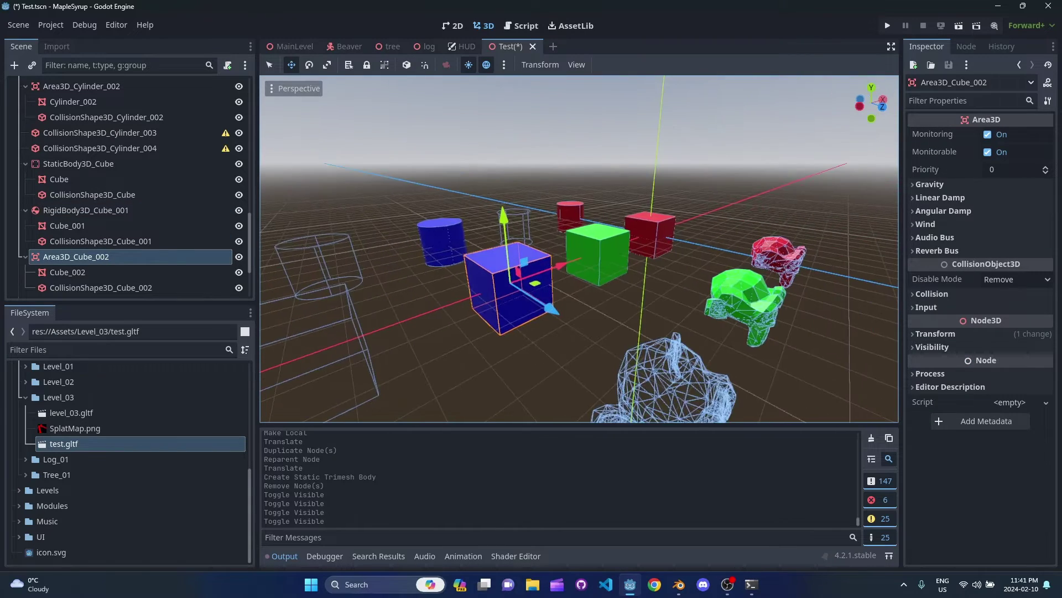
scroll(533, 288, down, 3)
scroll(530, 291, up, 3)
right_drag(529, 291, 516, 297)
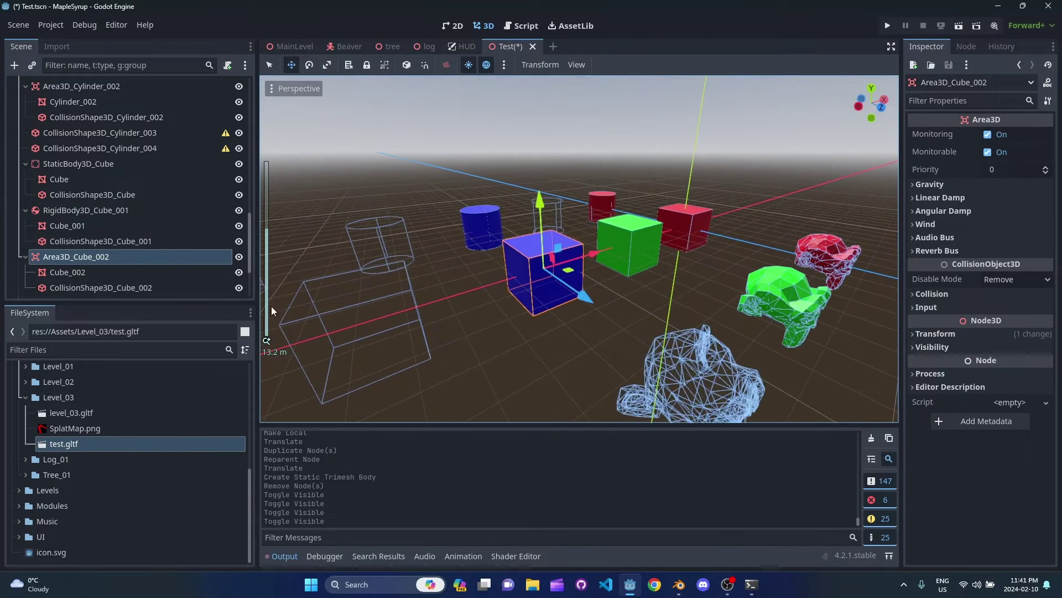
scroll(145, 268, down, 3)
click(128, 217)
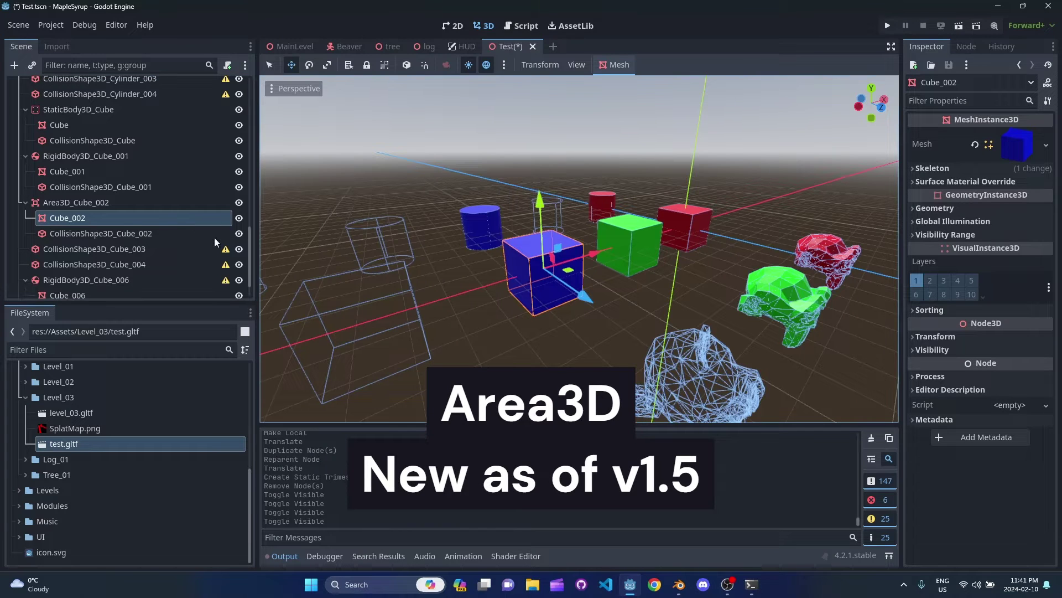
right_drag(298, 222, 283, 231)
click(151, 235)
Step: Inspect the standalone nodes CollisionShape3D_Cube_003 and CollisionShape3D_Cube_004, which have no parent body
click(118, 249)
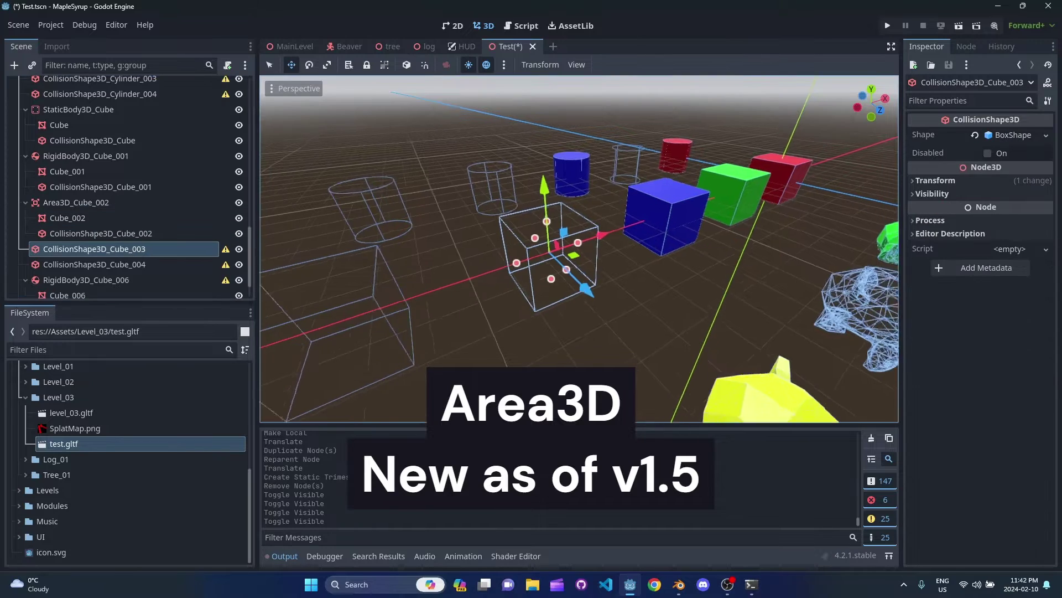
right_drag(547, 300, 520, 300)
click(117, 263)
click(123, 251)
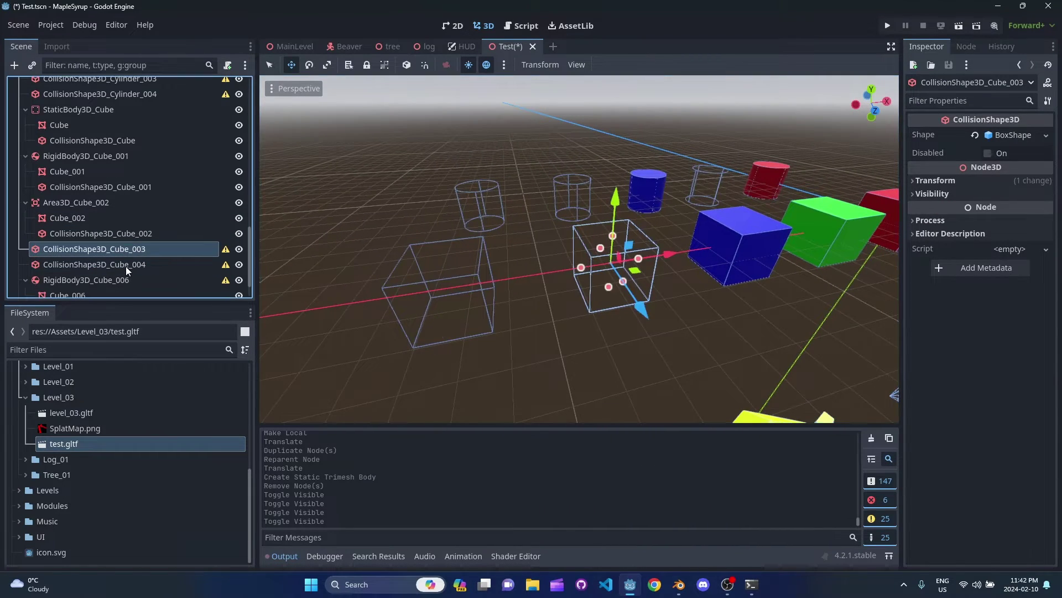
Step: Switch to Blender and locate the matching source objects, the yellow cube and the wireframe cube beside it
key(alt+Tab)
click(386, 223)
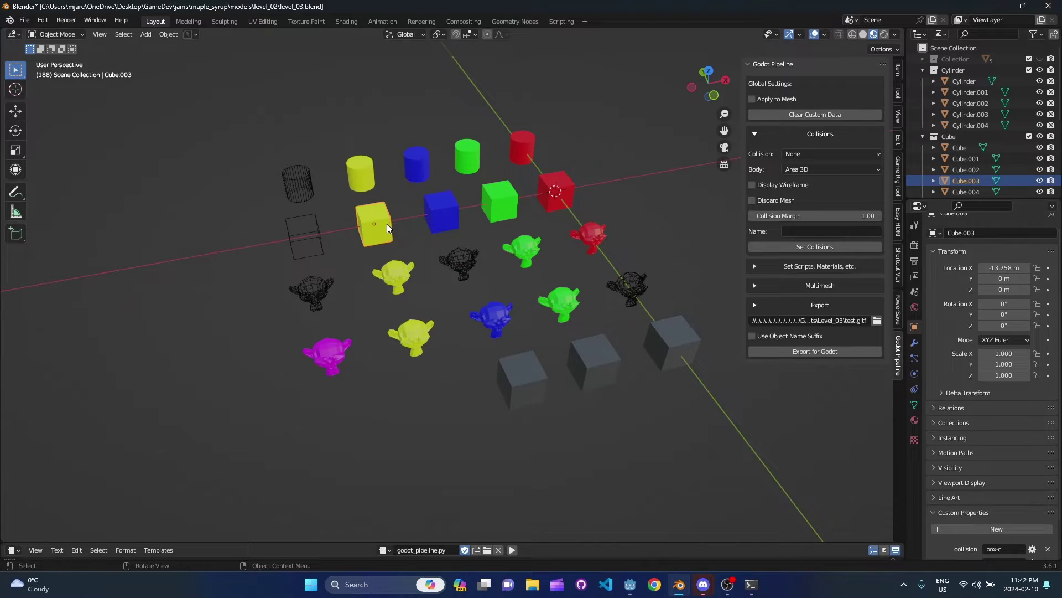
click(311, 235)
right_click(315, 237)
key(Escape)
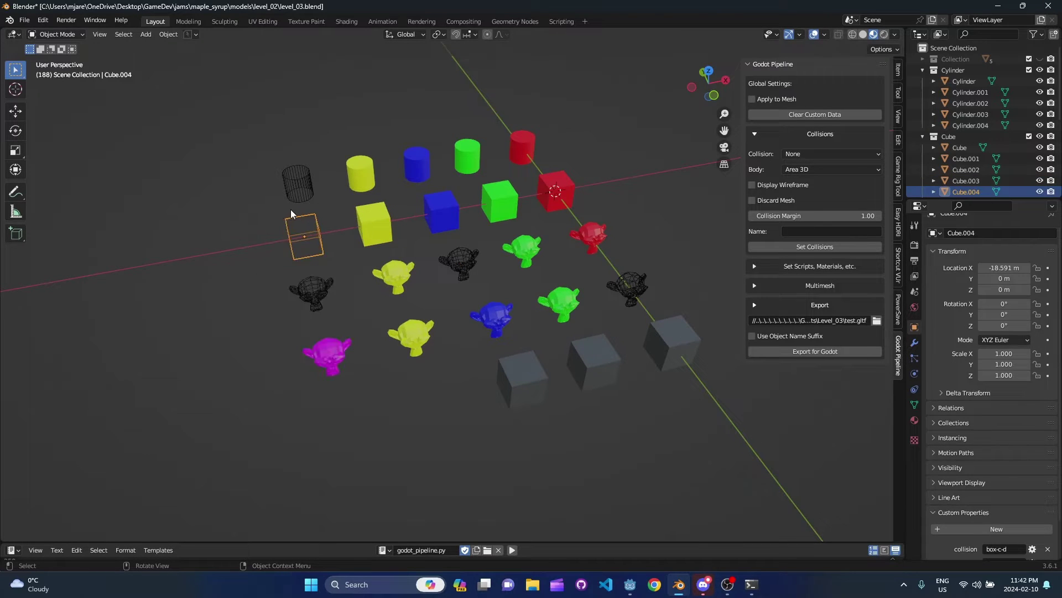
Step: Compare the collision custom properties of the yellow cube and the wireframe cube
middle_drag(290, 209, 393, 253)
scroll(394, 254, down, 1)
scroll(393, 253, up, 4)
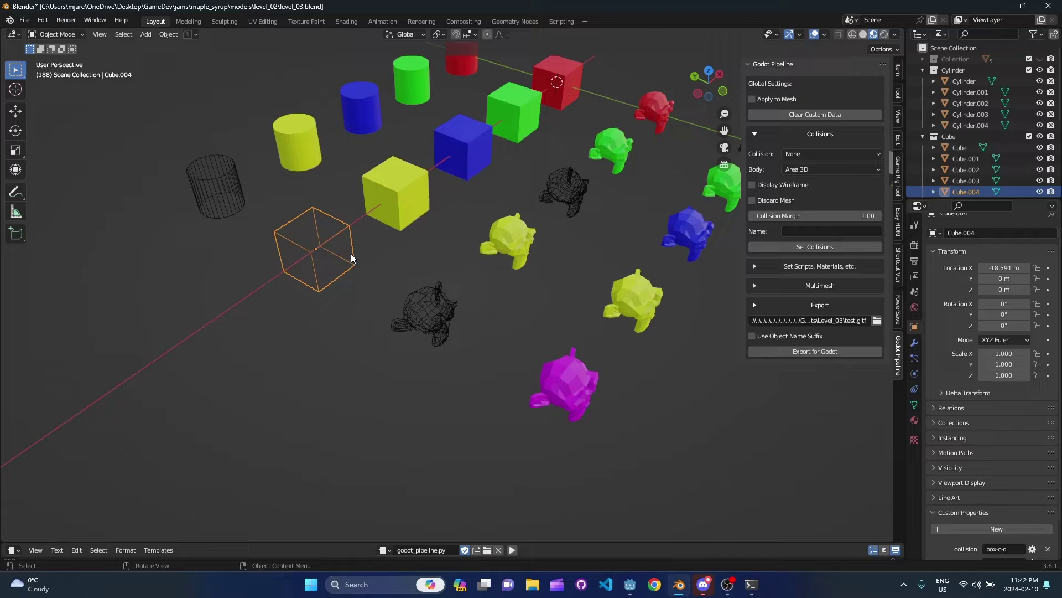
click(394, 203)
scroll(958, 385, down, 3)
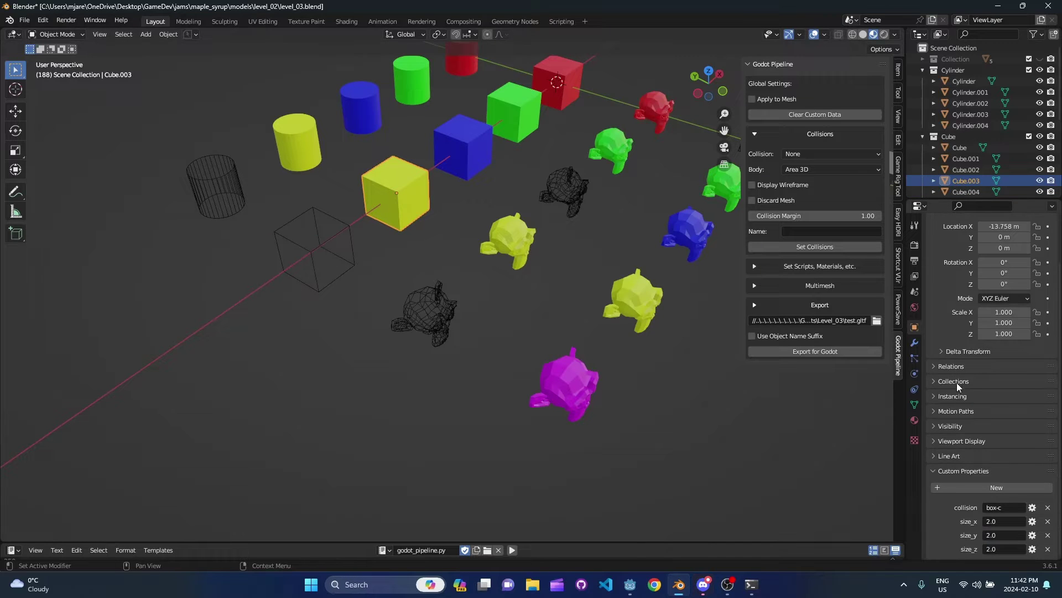
click(316, 242)
key(ctrl+z)
click(309, 246)
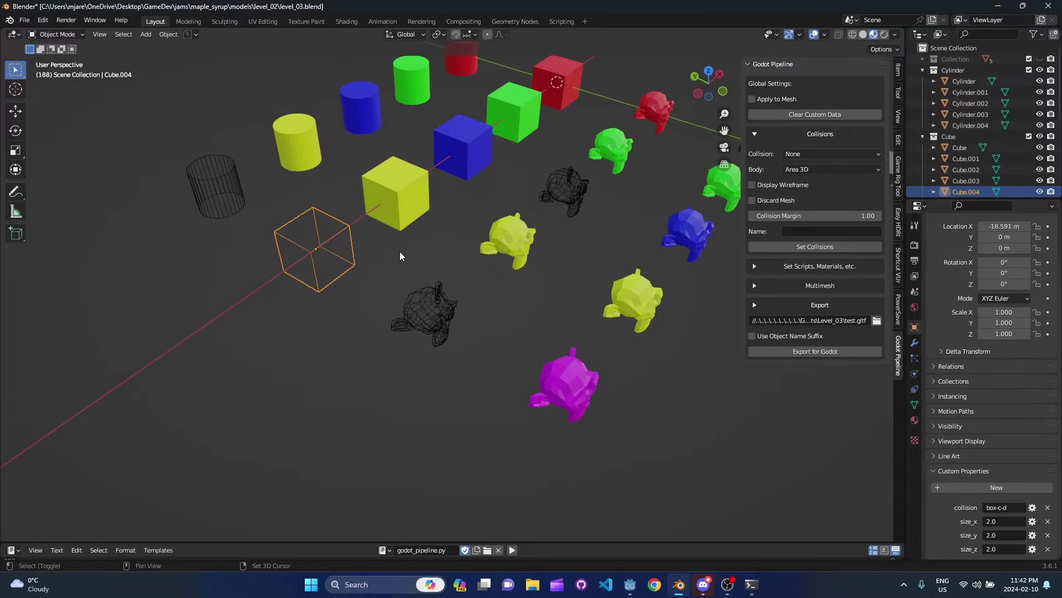
middle_drag(399, 251, 499, 293)
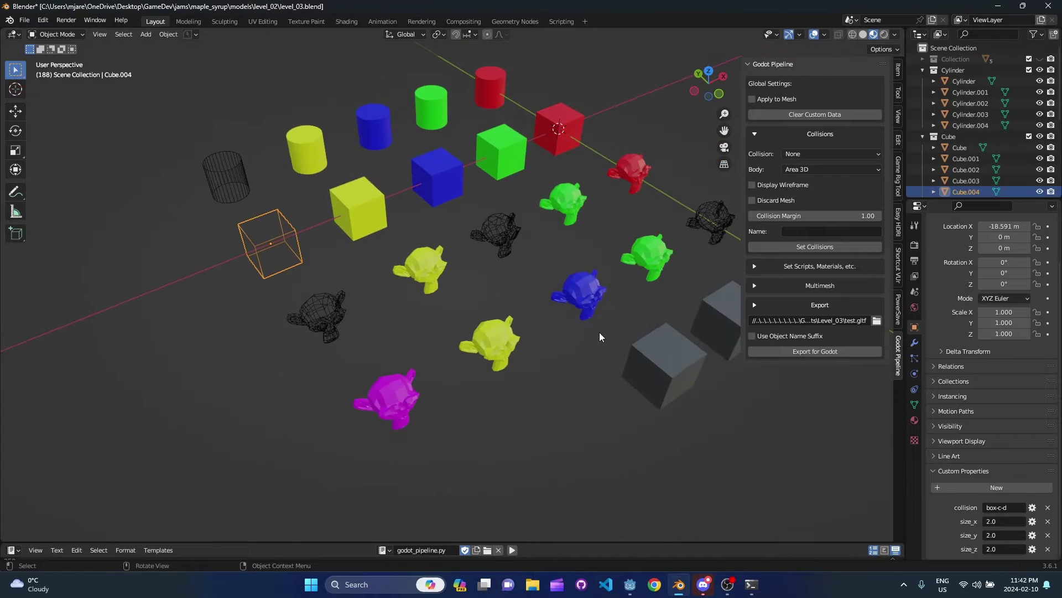
scroll(599, 332, down, 2)
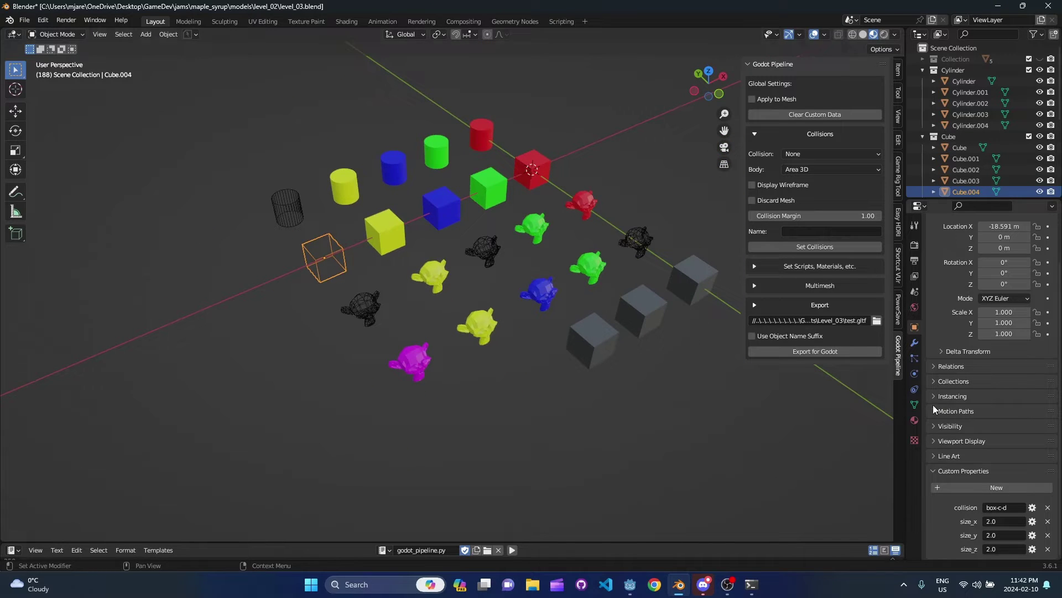
scroll(304, 242, up, 2)
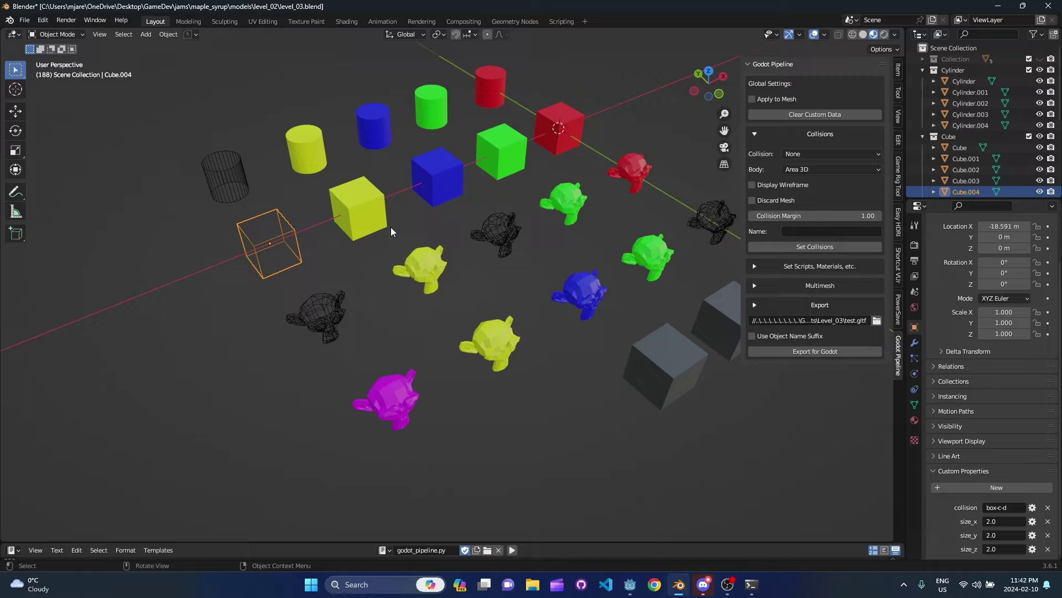
Step: Compare the collision custom properties of the yellow, blue and red cubes, including the red cube's name override
click(343, 191)
shift+click(453, 184)
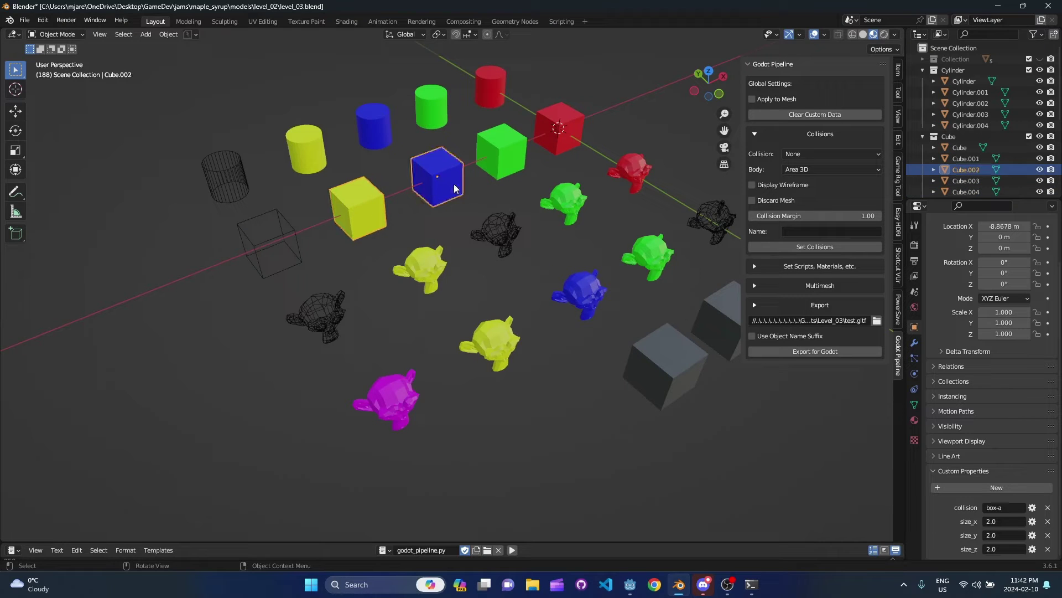
click(454, 184)
click(564, 122)
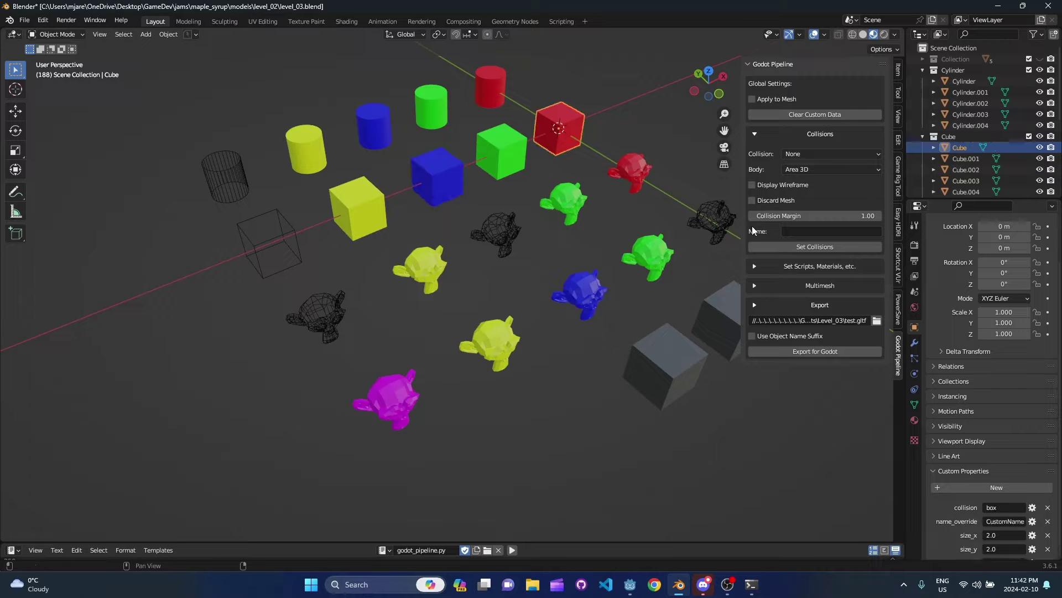
scroll(526, 191, up, 4)
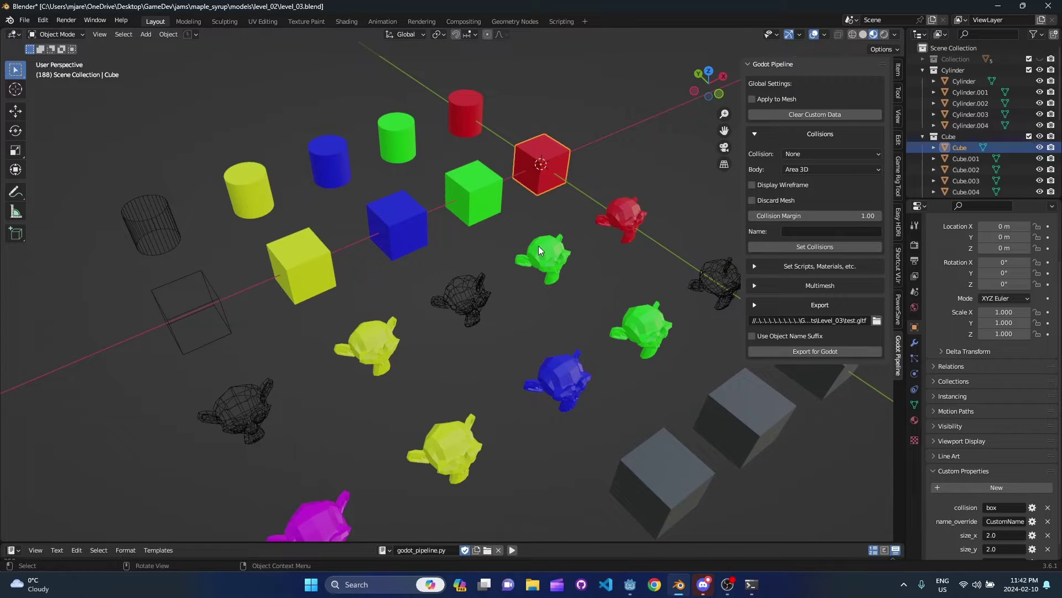
mouse_move(550, 222)
middle_down()
mouse_move(596, 224)
mouse_move(536, 214)
mouse_move(526, 224)
mouse_move(542, 214)
middle_up()
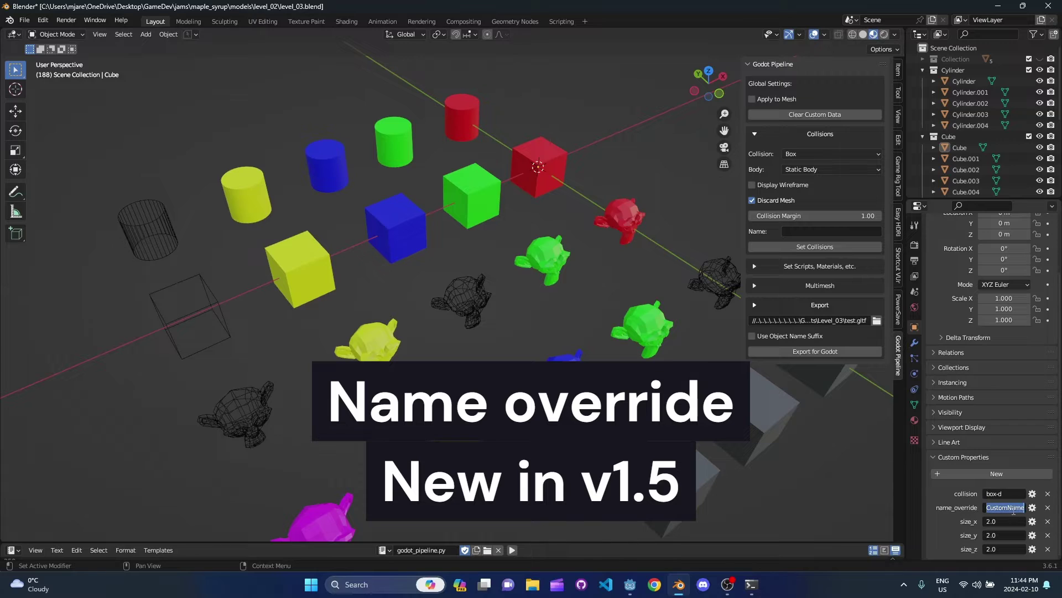
Step: Apply the Box, Static Body collision settings to the red cube with the name test, and export the scene for Godot
click(832, 232)
text(test)
click(547, 158)
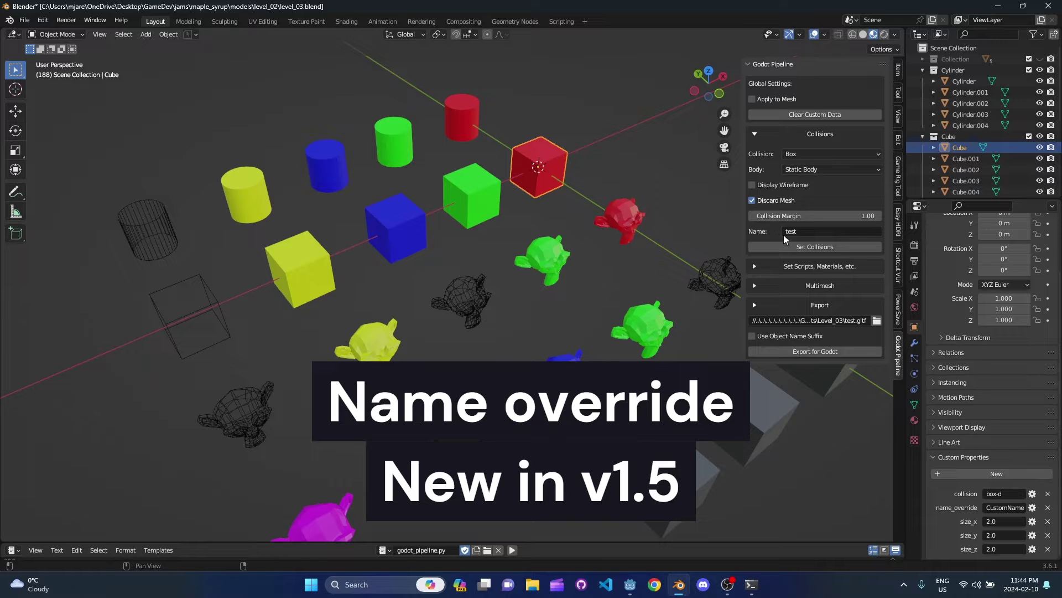
click(827, 247)
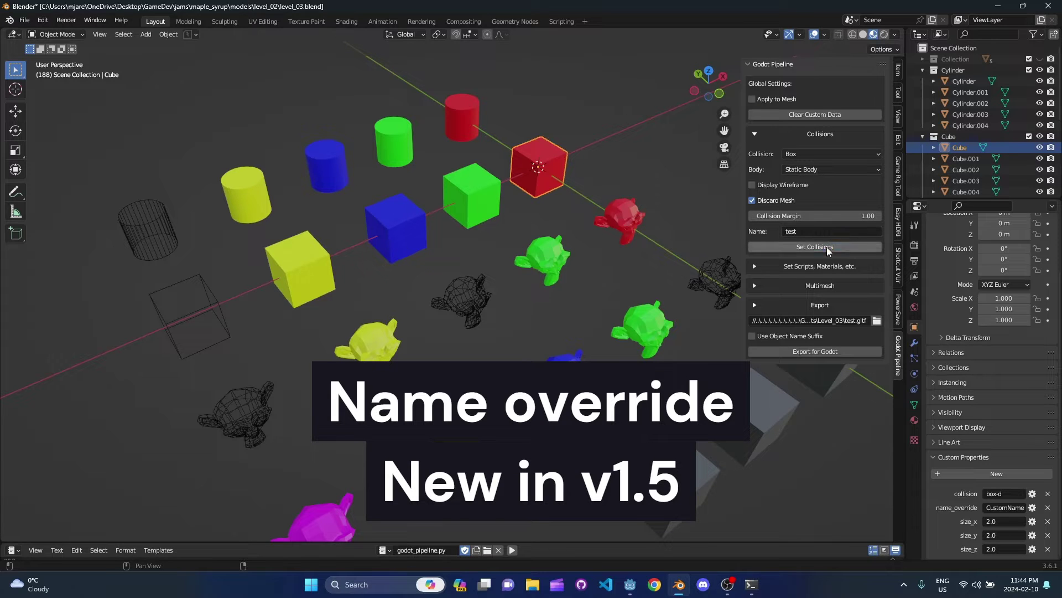
click(813, 351)
Step: Switch to Godot and replace the test node with a fresh instance of test.gltf, made local to the scene
click(630, 583)
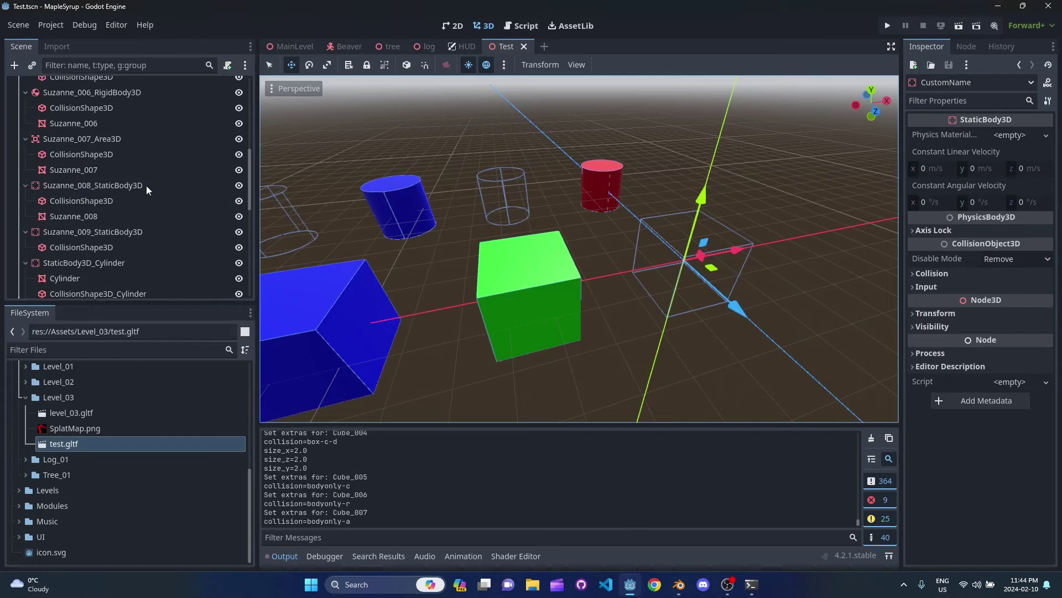
click(53, 100)
key(Delete)
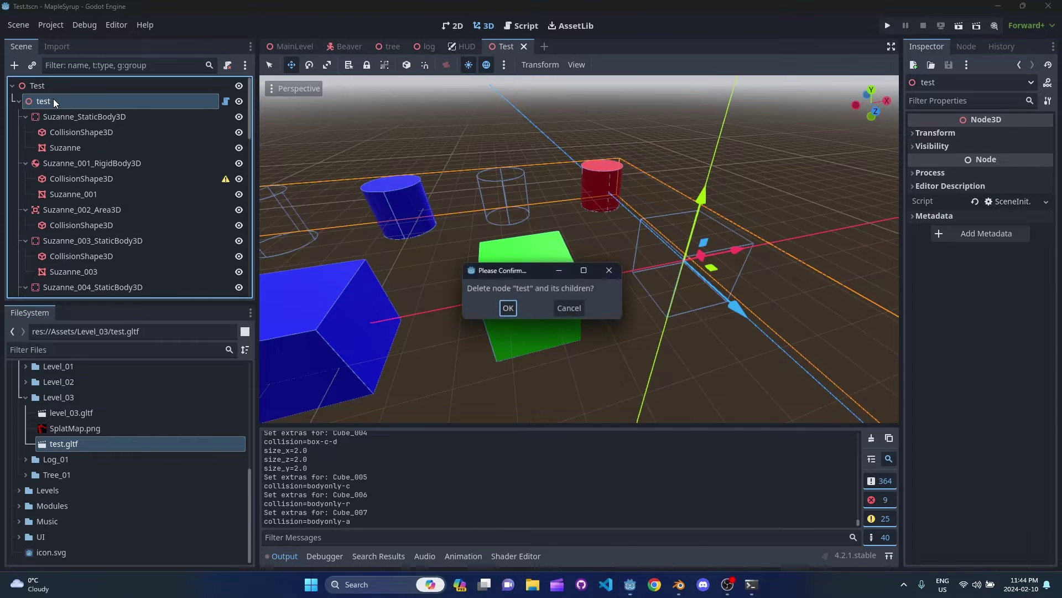
key(Return)
drag(73, 447, 62, 100)
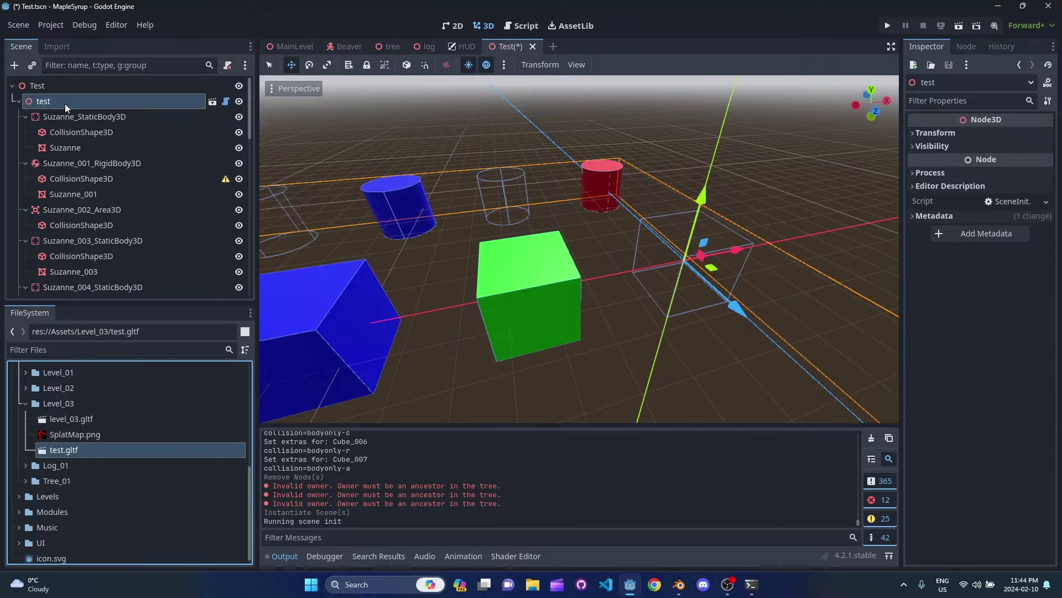
right_click(62, 101)
right_drag(701, 270, 701, 270)
key(w)
key(d)
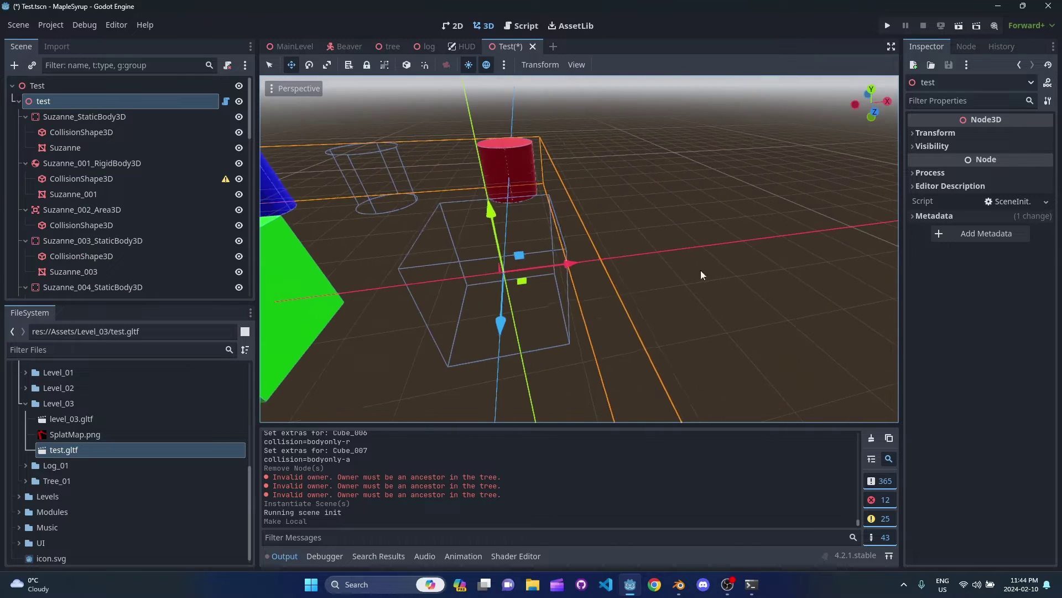
drag(545, 258, 546, 252)
click(546, 252)
key(ctrl+z)
Step: Find the renamed StaticBody3D node test in the scene tree and examine it from several angles
middle_drag(613, 248, 245, 210)
scroll(170, 175, down, 10)
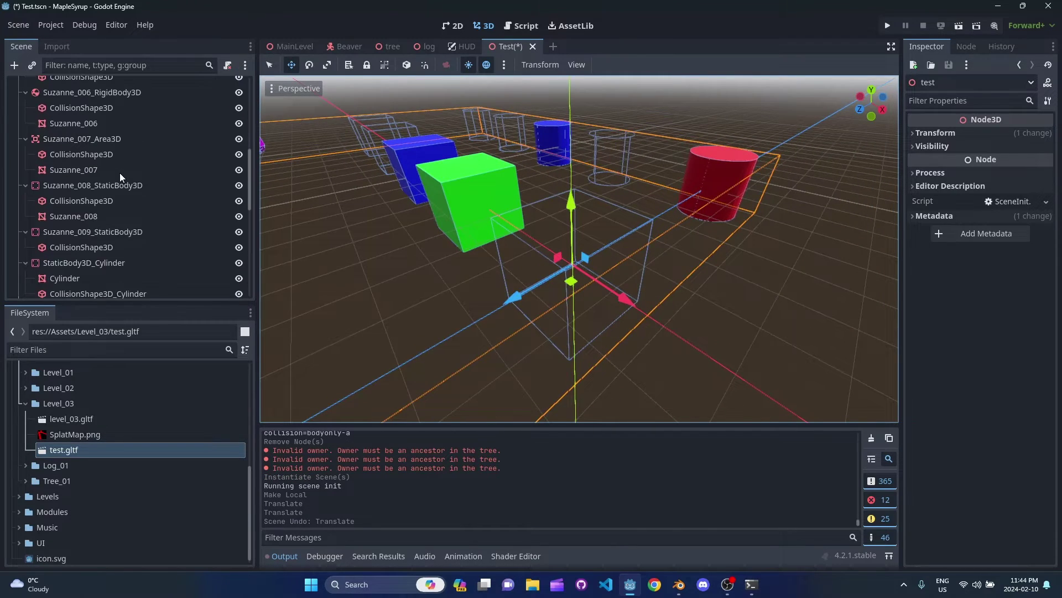
scroll(119, 177, down, 6)
click(62, 171)
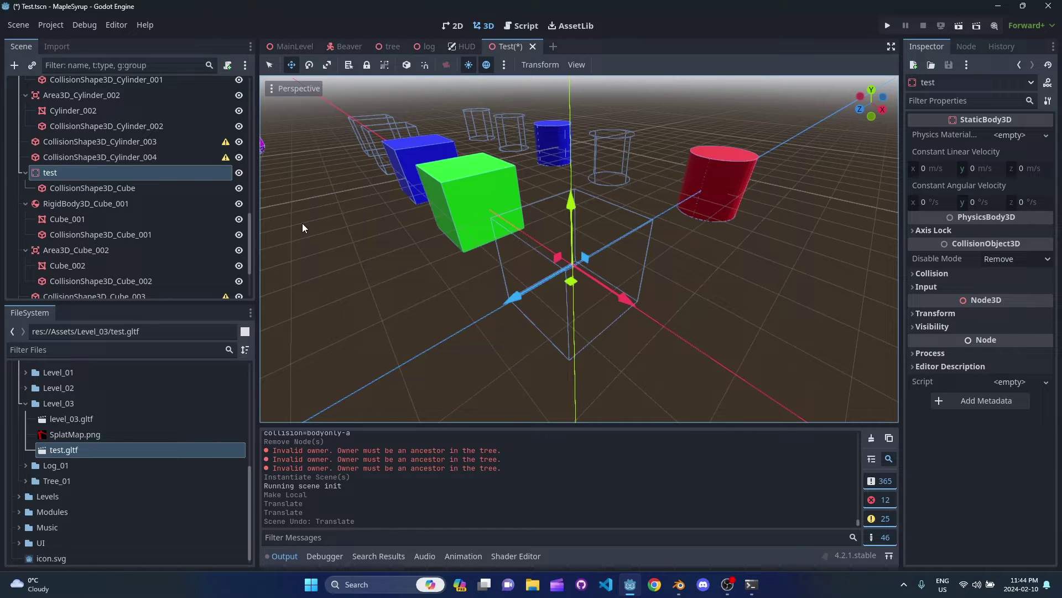
key(a)
mouse_move(614, 301)
right_down()
mouse_move(772, 301)
mouse_move(597, 293)
right_up()
key(d)
key(a)
key(w)
key(d)
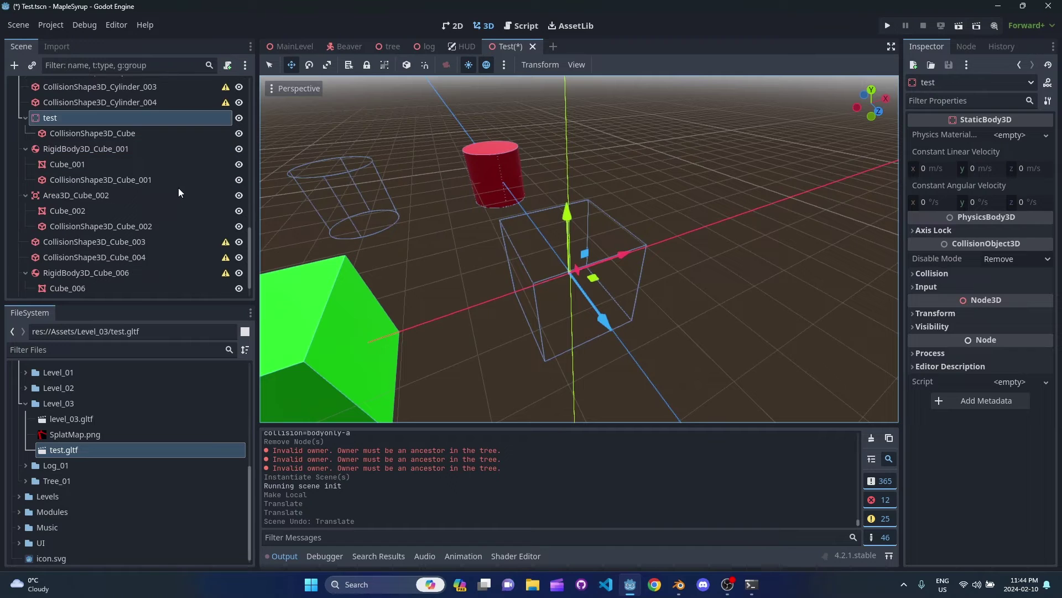
Step: Check the renamed static body against its child CollisionShape3D_Cube box shape
middle_drag(513, 227, 553, 230)
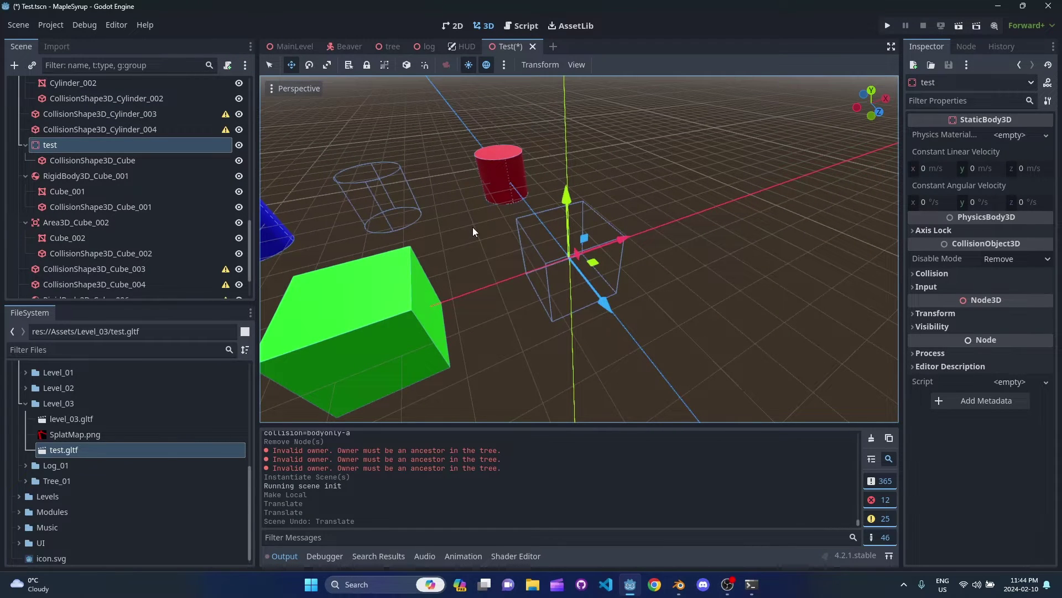
middle_drag(473, 228, 614, 234)
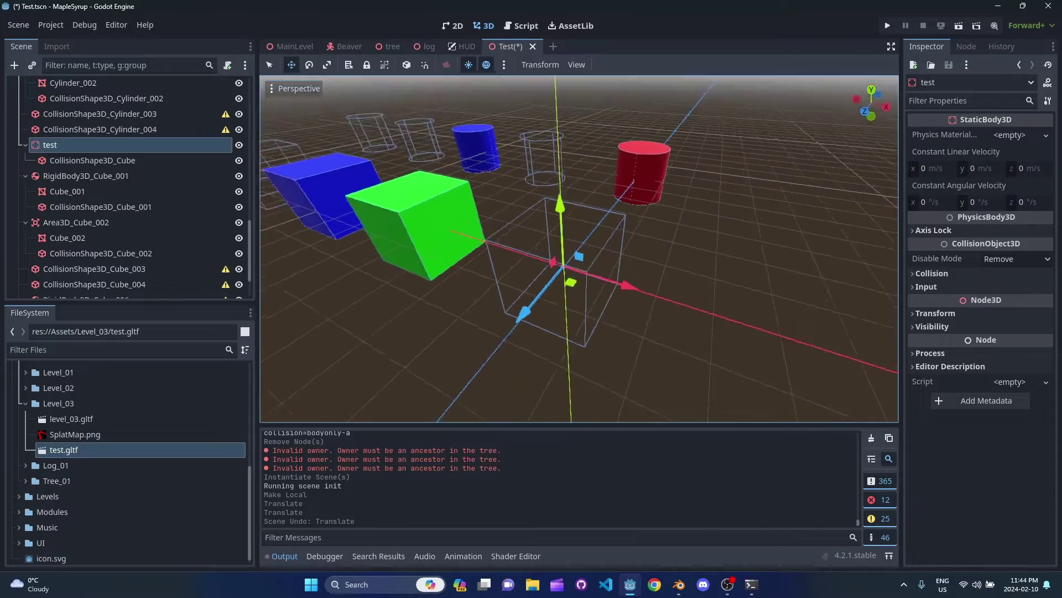
right_drag(614, 234, 564, 235)
key(s)
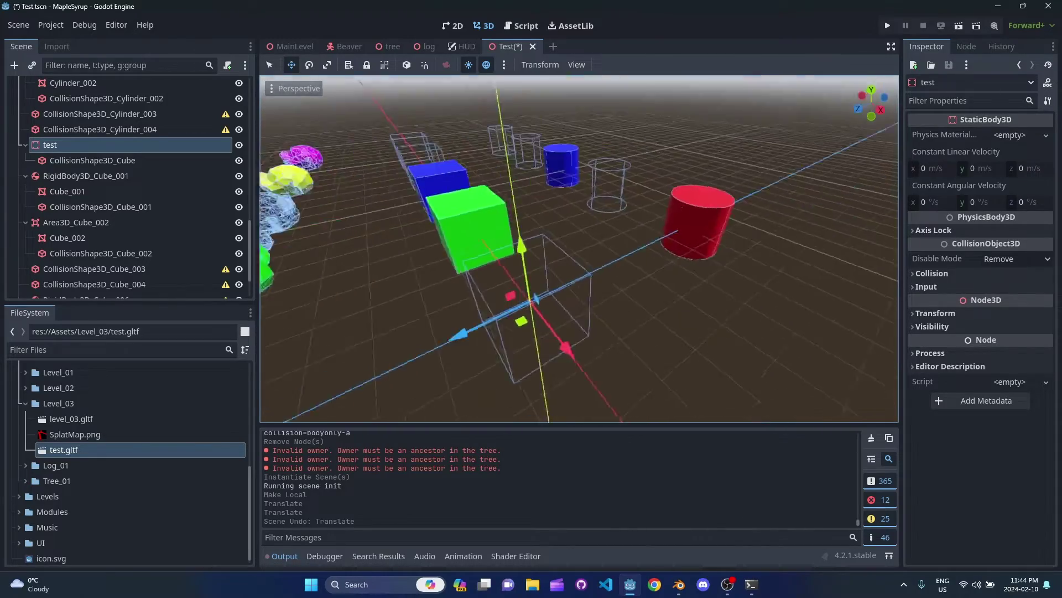
middle_drag(587, 235, 329, 168)
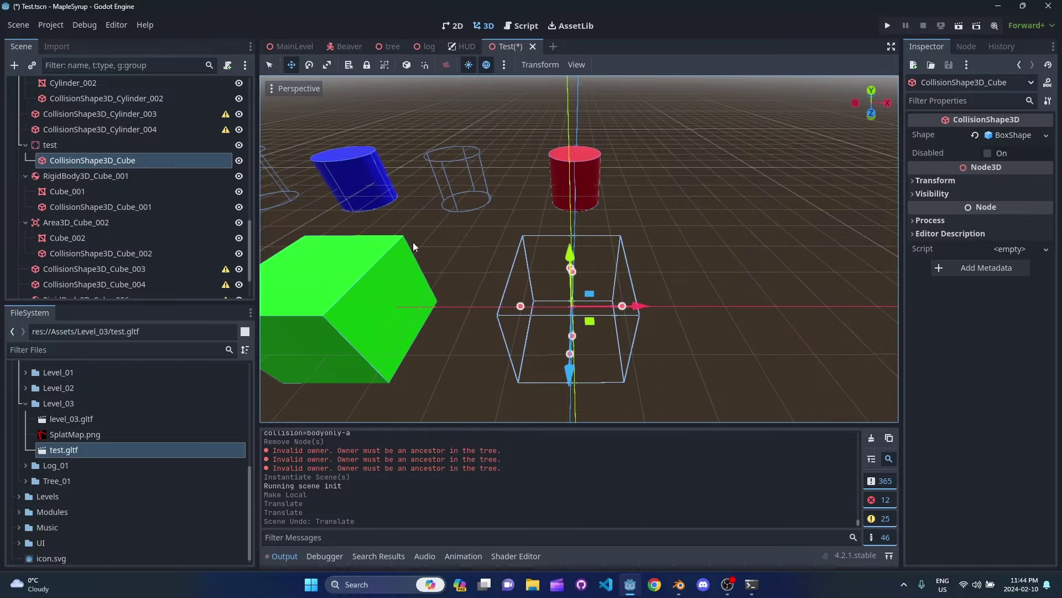
click(81, 148)
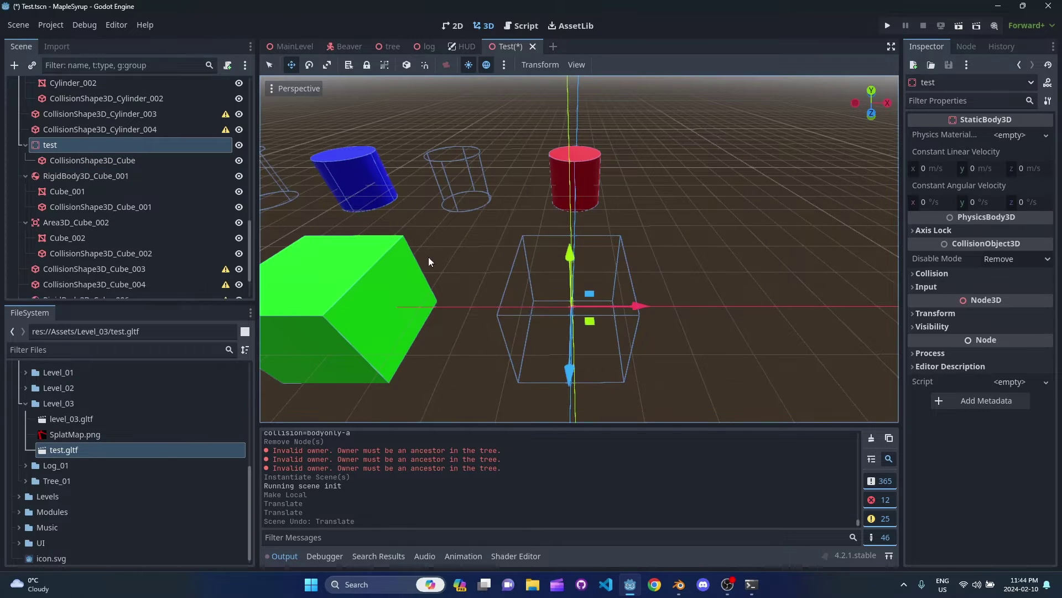
click(112, 163)
Step: Locate and select the red cylinder behind the wireframe cube
key(s)
key(d)
right_drag(597, 288, 620, 252)
key(w)
key(a)
key(s)
key(w)
key(d)
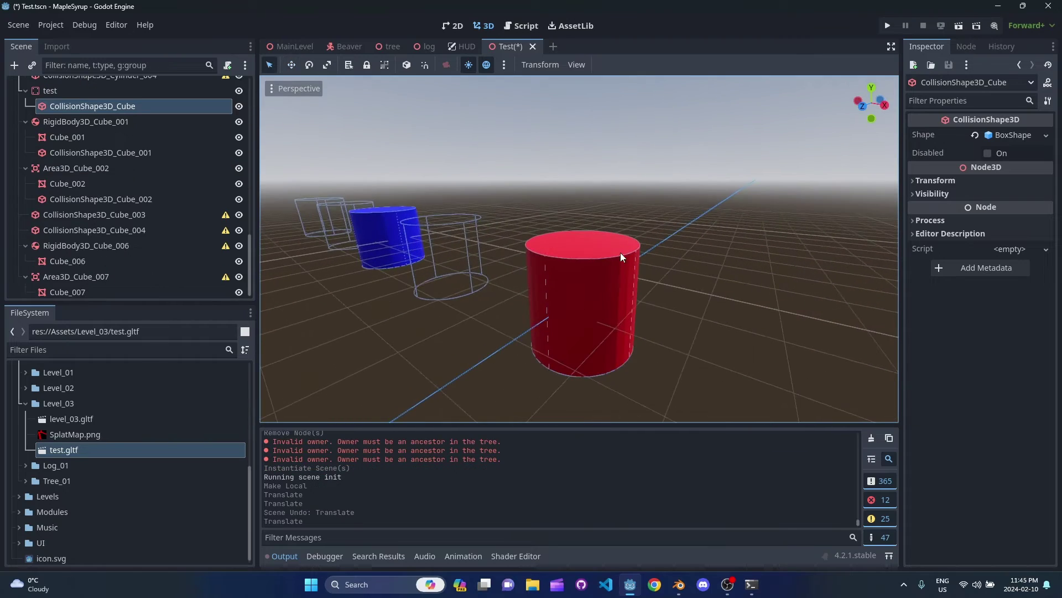
click(620, 253)
Step: Inspect the StaticBody3D_Cylinder node, its Cylinder mesh and its cylinder collision shape
key(q)
key(s)
right_drag(709, 298, 676, 306)
key(w)
key(a)
key(s)
click(155, 137)
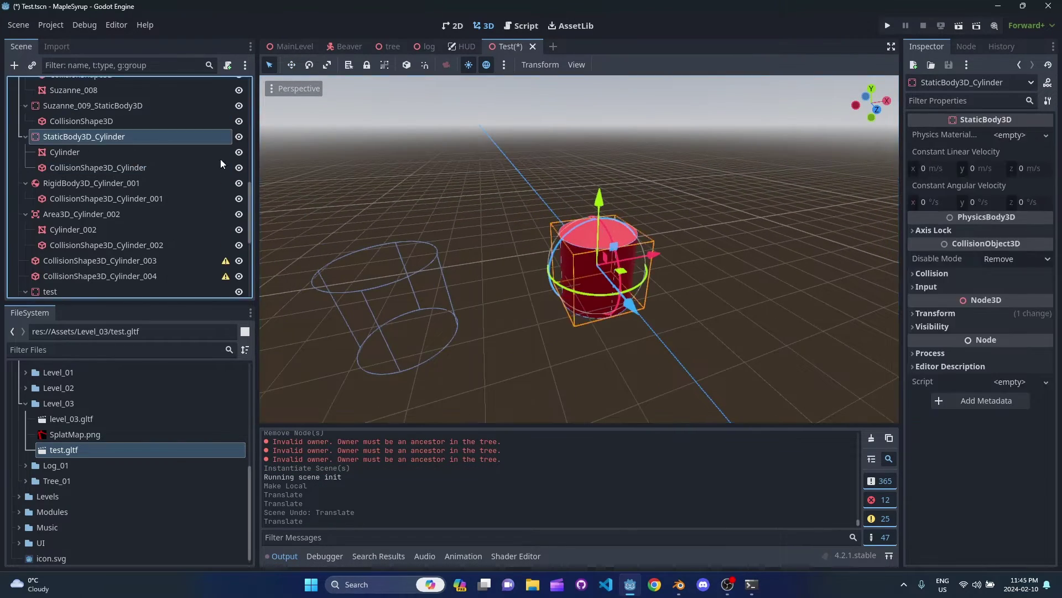
click(73, 152)
click(89, 167)
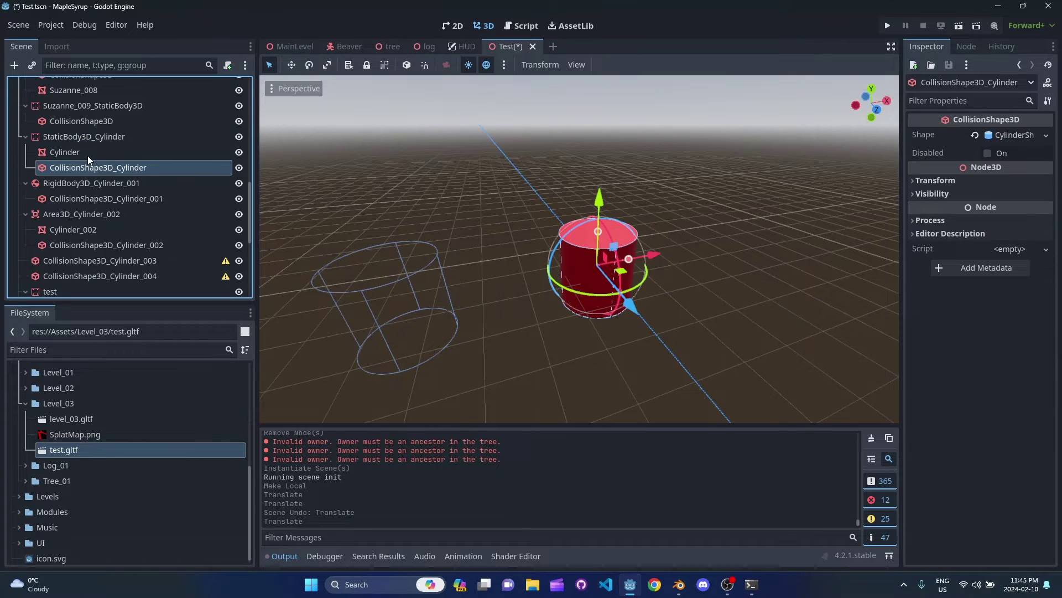
click(88, 154)
click(88, 167)
Step: Compare CollisionShape3D_Cylinder_001 with the collision property of the green cylinder in Blender, and return to Godot
key(a)
right_drag(567, 255, 616, 261)
click(568, 254)
key(w)
key(s)
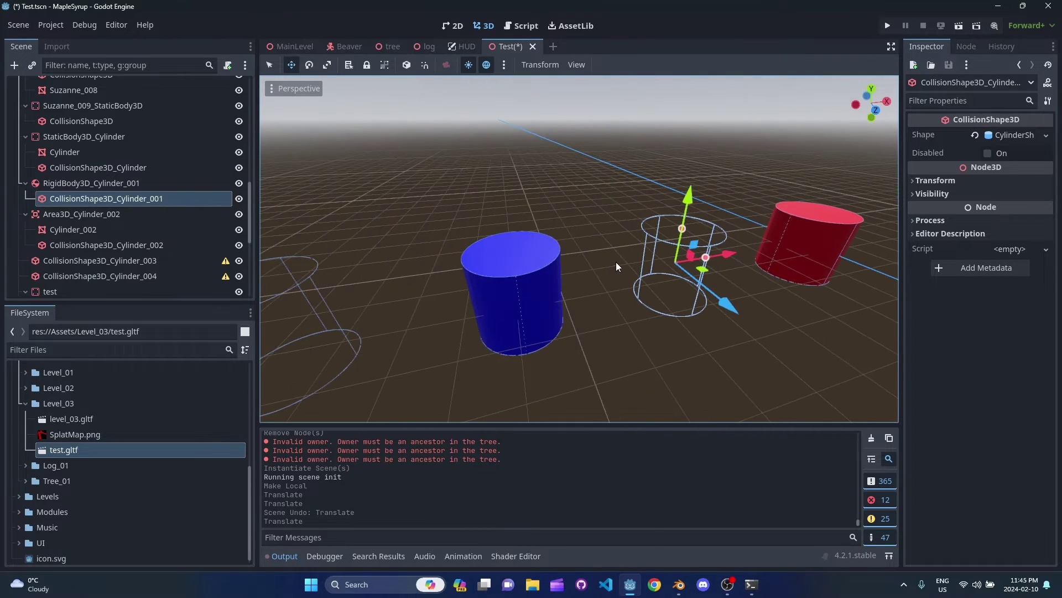
key(d)
right_drag(686, 261, 696, 265)
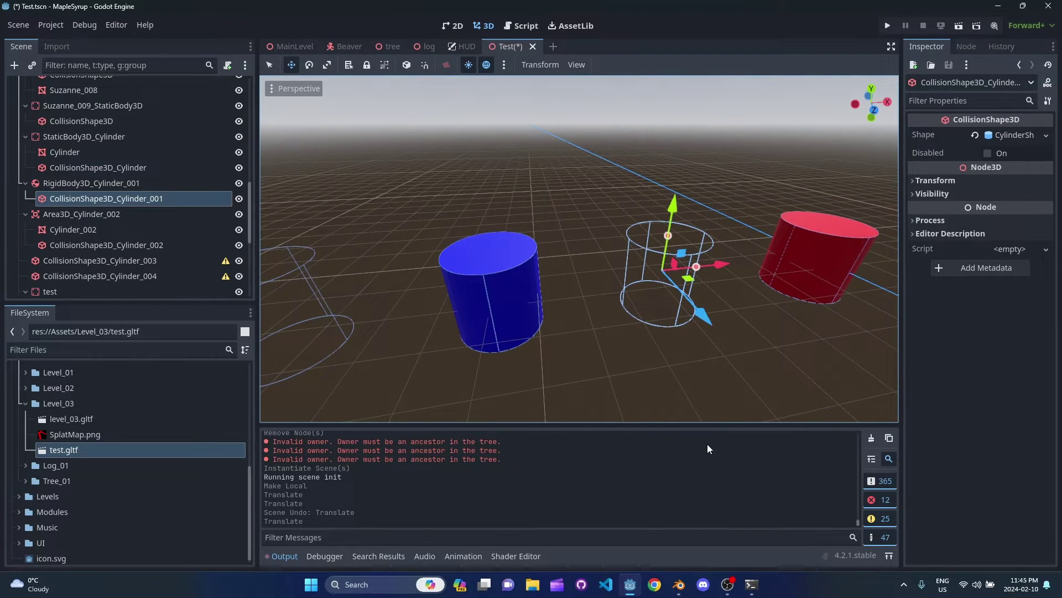
click(679, 584)
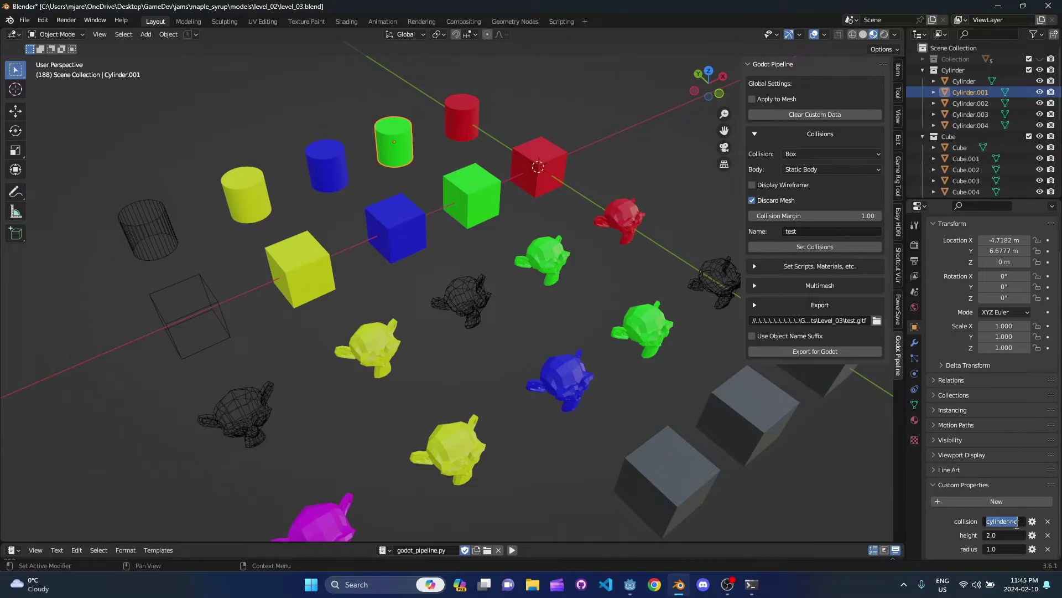
key(alt+Tab)
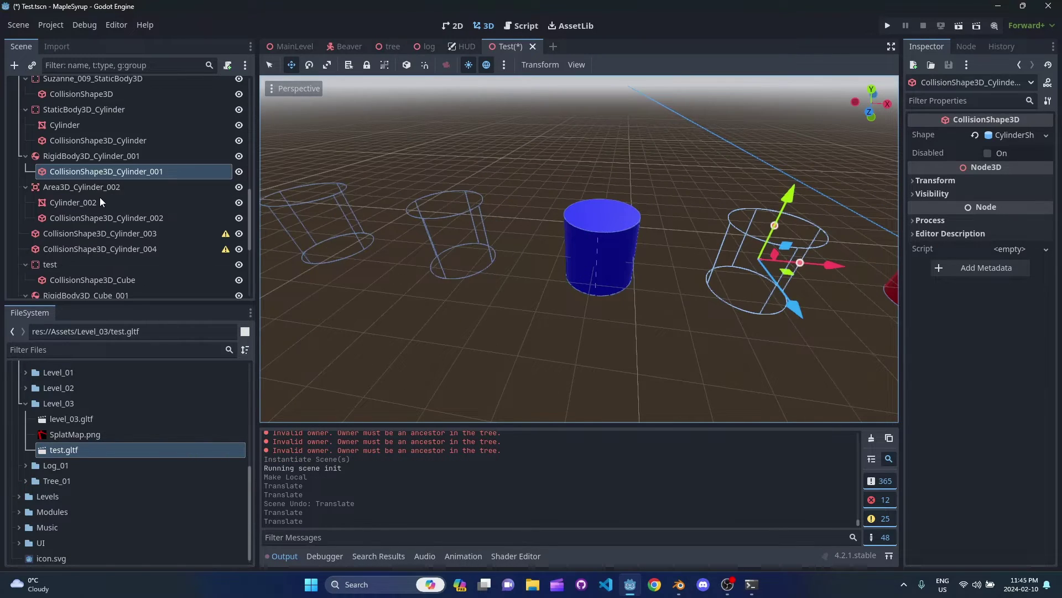
Step: Inspect Area3D_Cylinder_002 and the standalone nodes CollisionShape3D_Cylinder_003 and CollisionShape3D_Cylinder_004
click(100, 188)
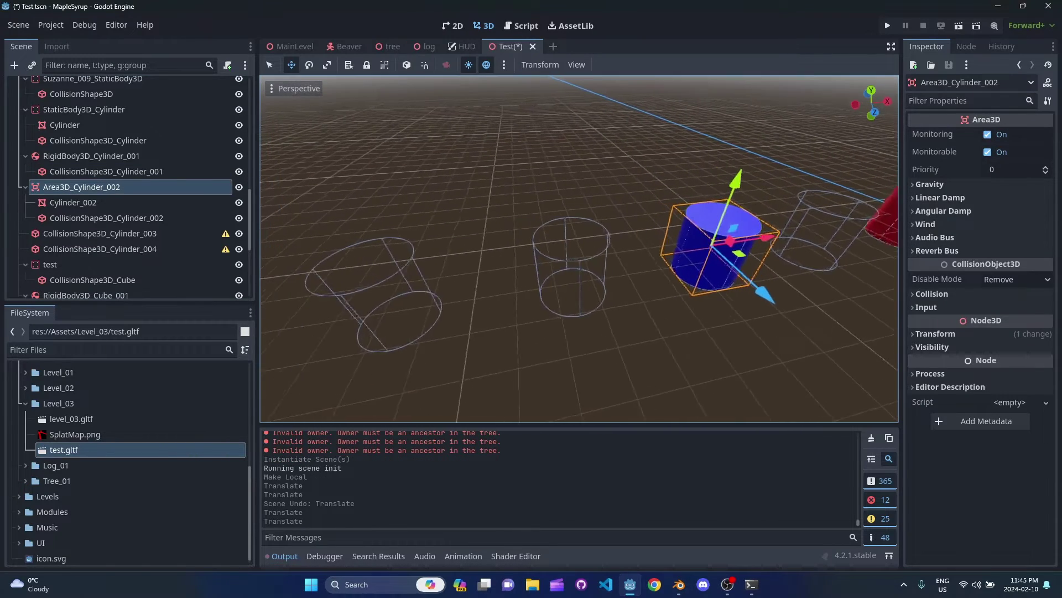
click(128, 234)
click(125, 247)
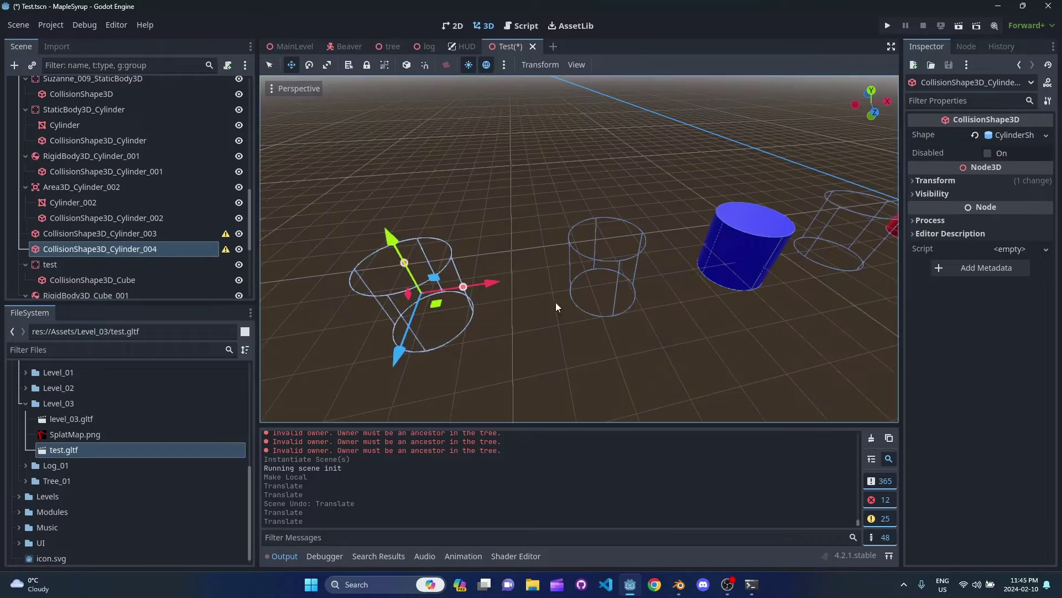
right_drag(556, 302, 616, 308)
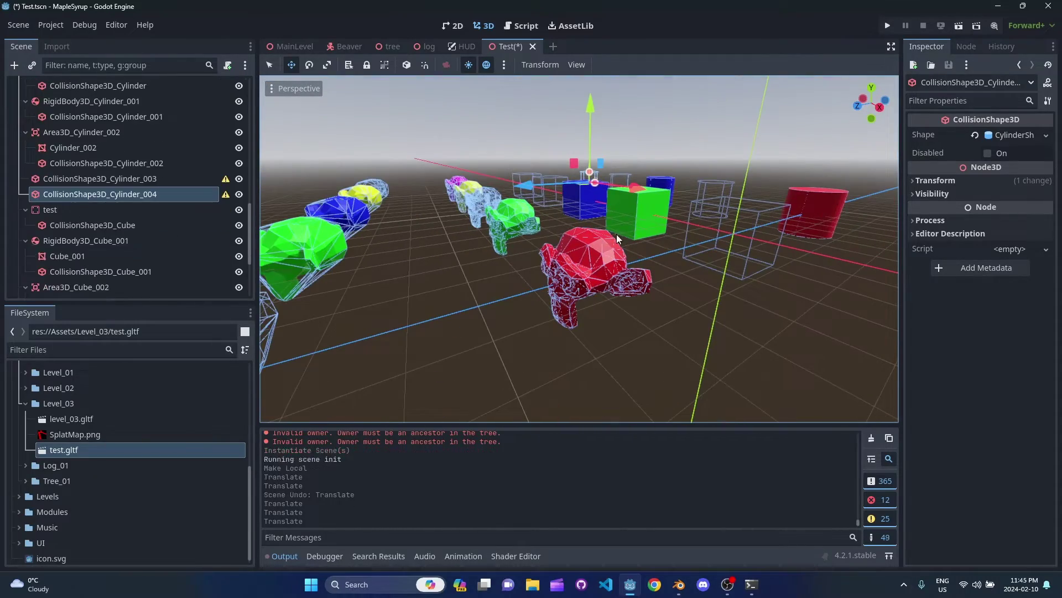
Step: Select the red monkey's Suzanne mesh and examine it up close
click(596, 290)
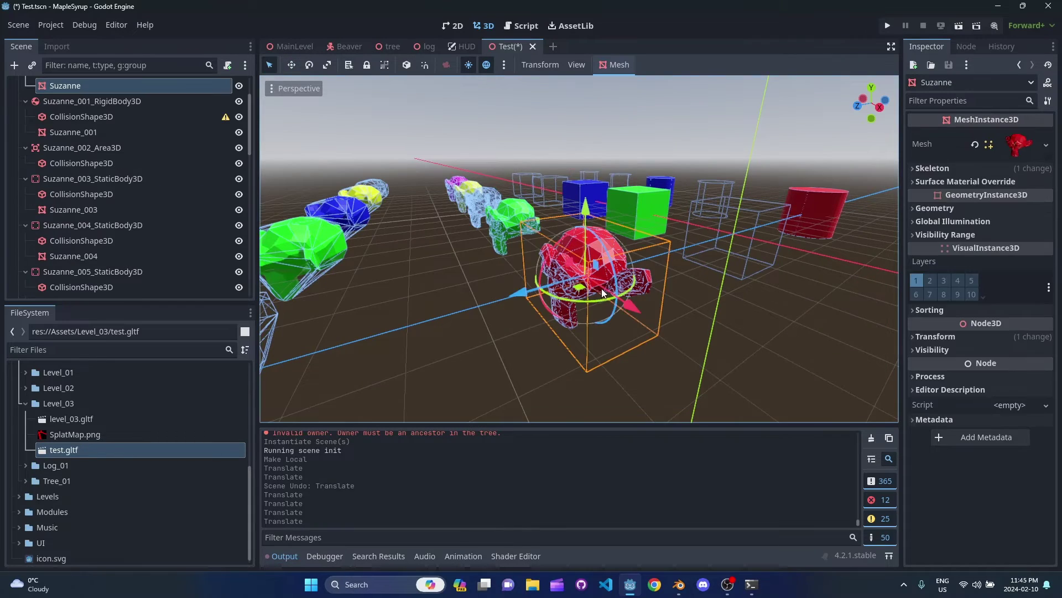
right_drag(596, 290, 587, 285)
scroll(87, 193, up, 2)
key(s)
key(w)
key(s)
key(w)
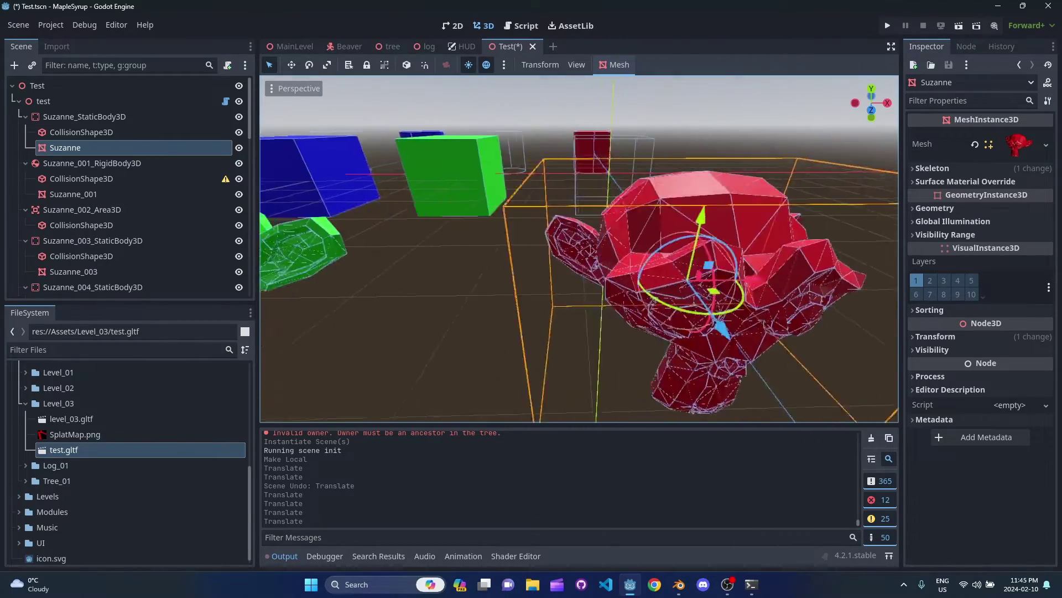
Step: Inspect the Suzanne_StaticBody3D node, its Suzanne mesh and its concave polygon collision shape
scroll(562, 244, down, 5)
click(93, 118)
click(92, 130)
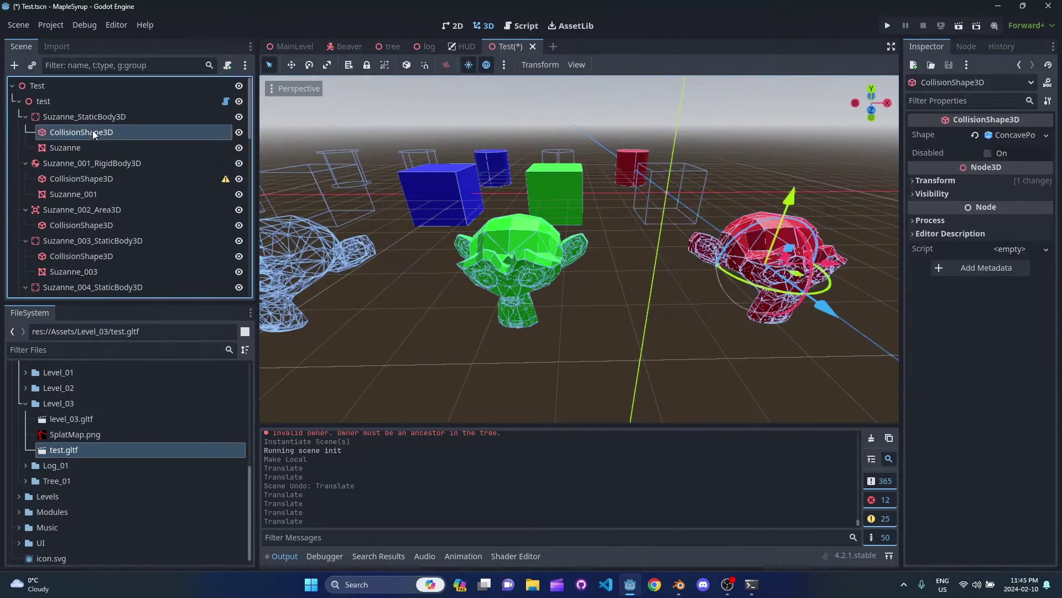
click(92, 146)
click(96, 118)
click(116, 132)
key(w)
right_drag(420, 249, 478, 246)
key(s)
right_drag(606, 261, 571, 251)
key(d)
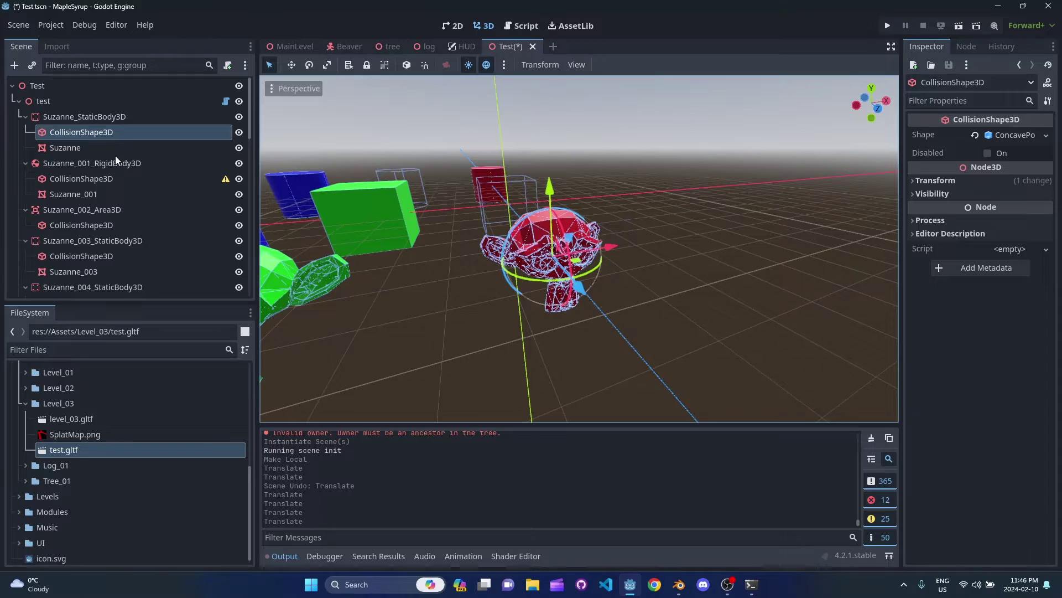
Step: Temporarily hide the Suzanne mesh to examine its collision shape on its own
click(124, 138)
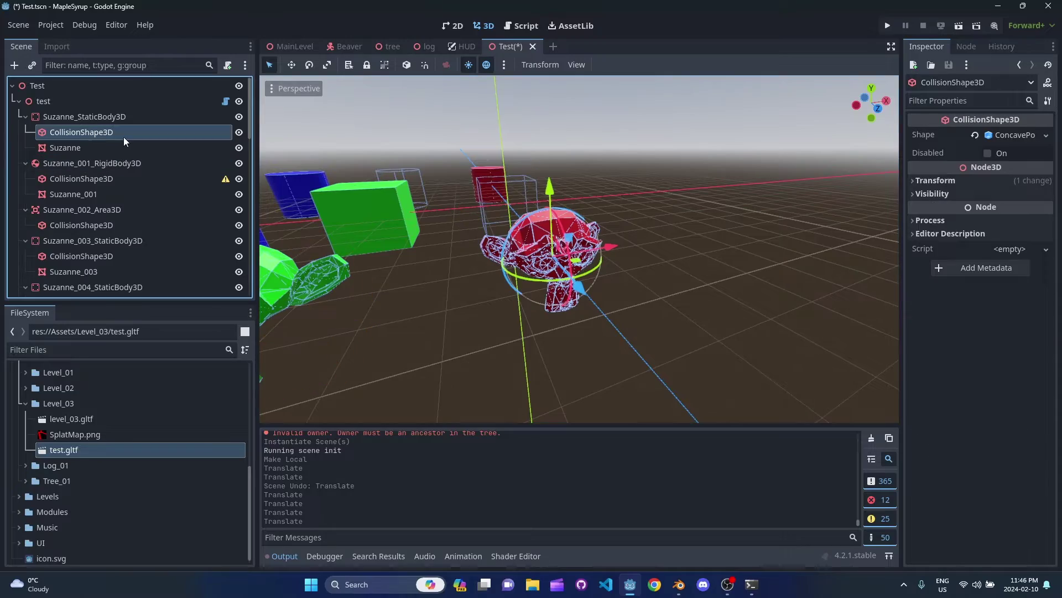
click(239, 149)
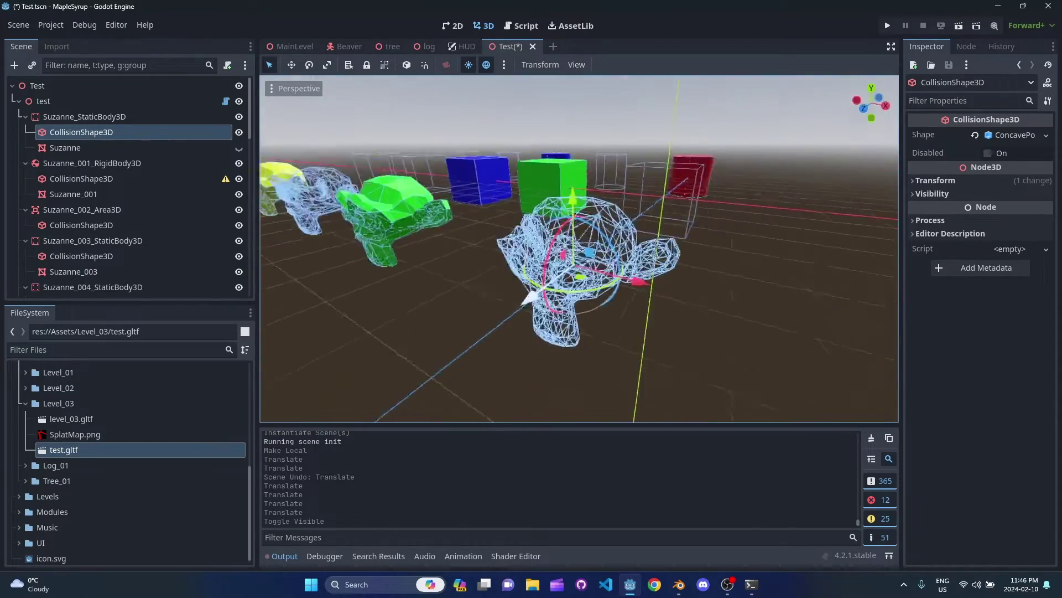
key(w)
right_drag(531, 299, 575, 299)
key(a)
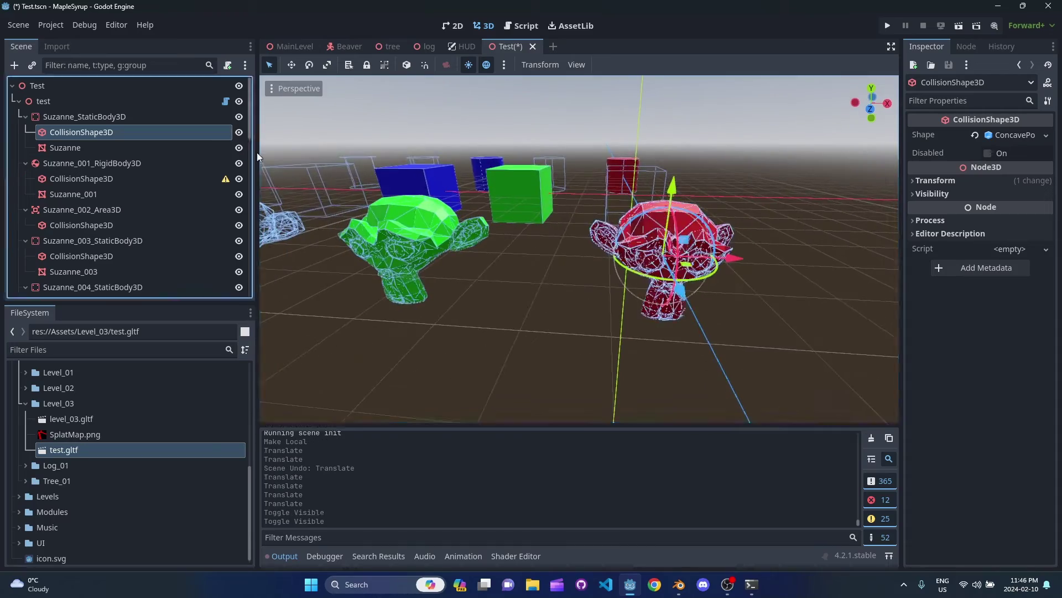
Step: Inspect the Suzanne_001_RigidBody3D and Suzanne_002_Area3D nodes and their monkey collisions in the 3D view
key(s)
mouse_move(506, 227)
right_down()
mouse_move(476, 224)
mouse_move(506, 226)
right_up()
key(a)
key(w)
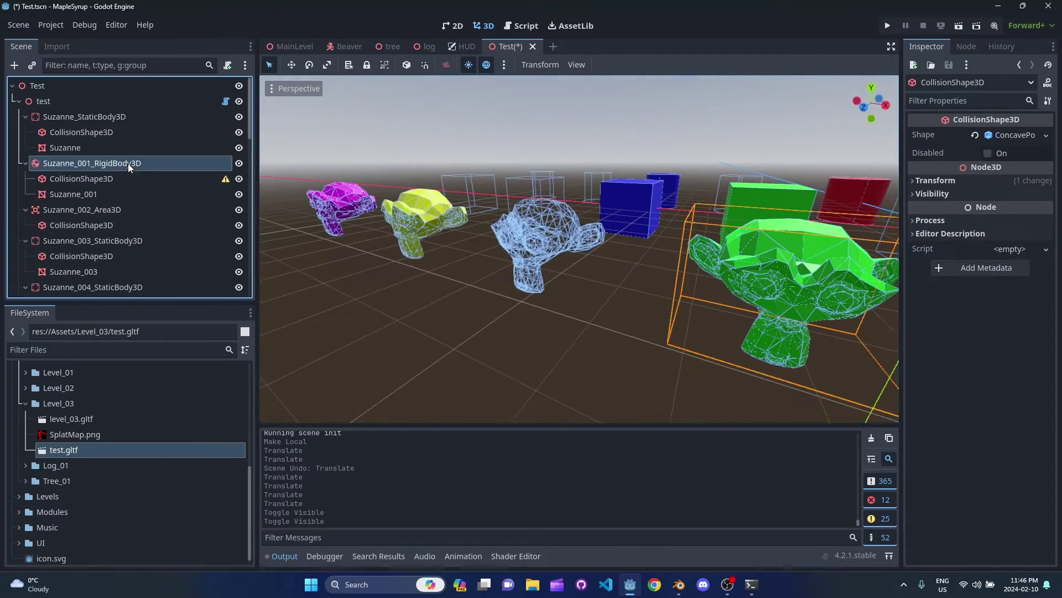
double_click(129, 165)
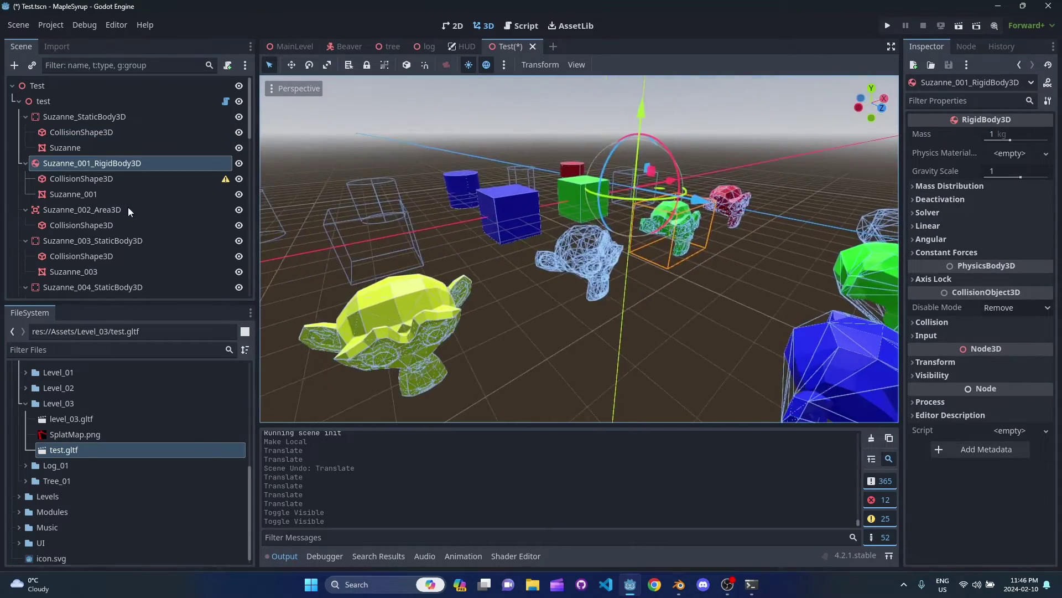
key(s)
right_drag(614, 267, 592, 267)
key(w)
Step: Switch to Blender to check the wireframe monkey Suzanne.002's collision property, and return to Godot to view the imported monkeys
click(679, 584)
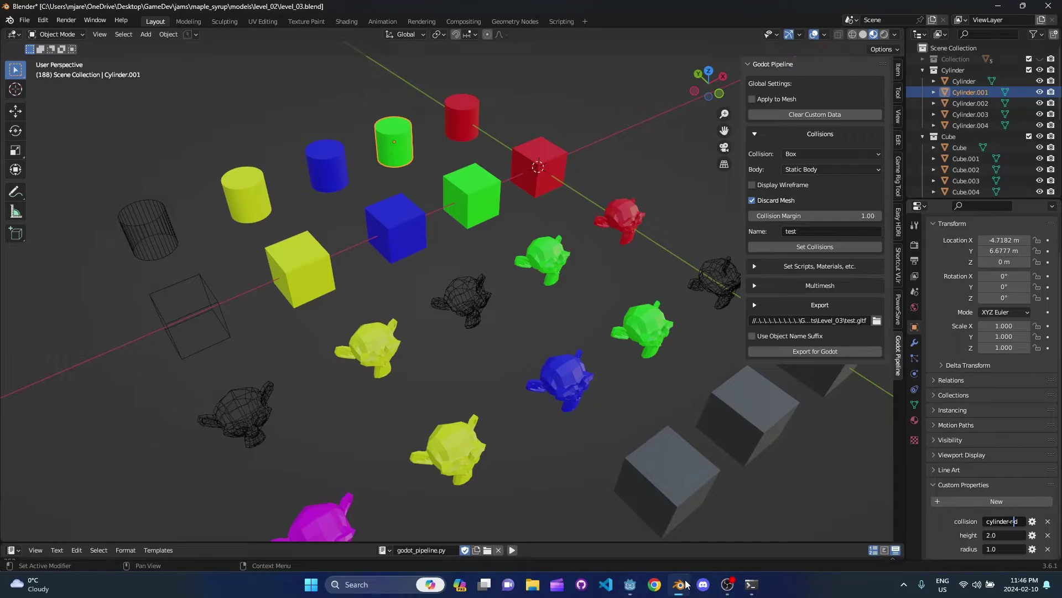
mouse_move(487, 307)
middle_down()
mouse_move(463, 271)
mouse_move(480, 300)
middle_up()
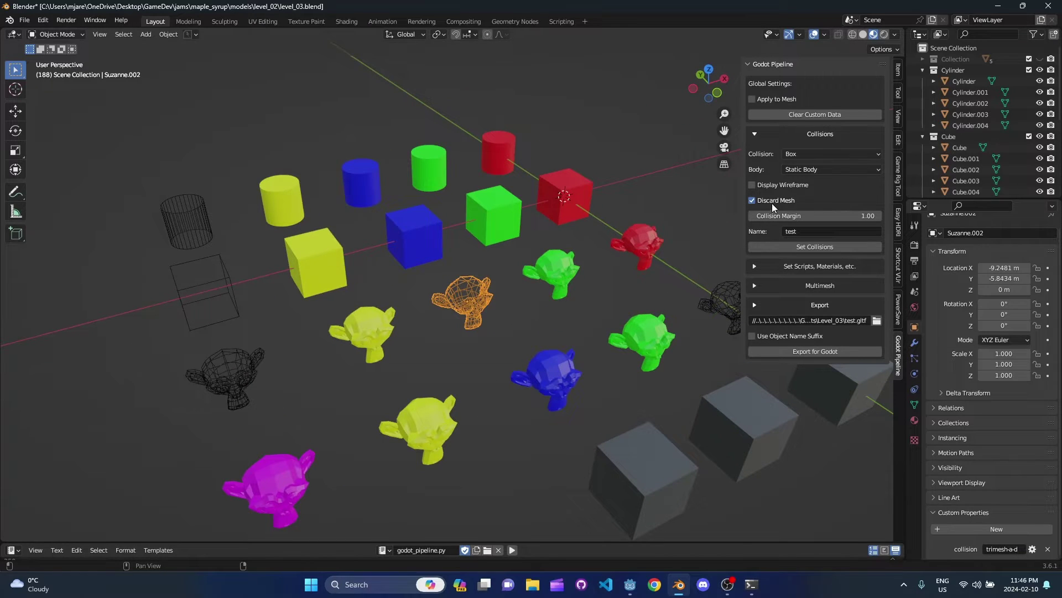
middle_drag(603, 254, 451, 287)
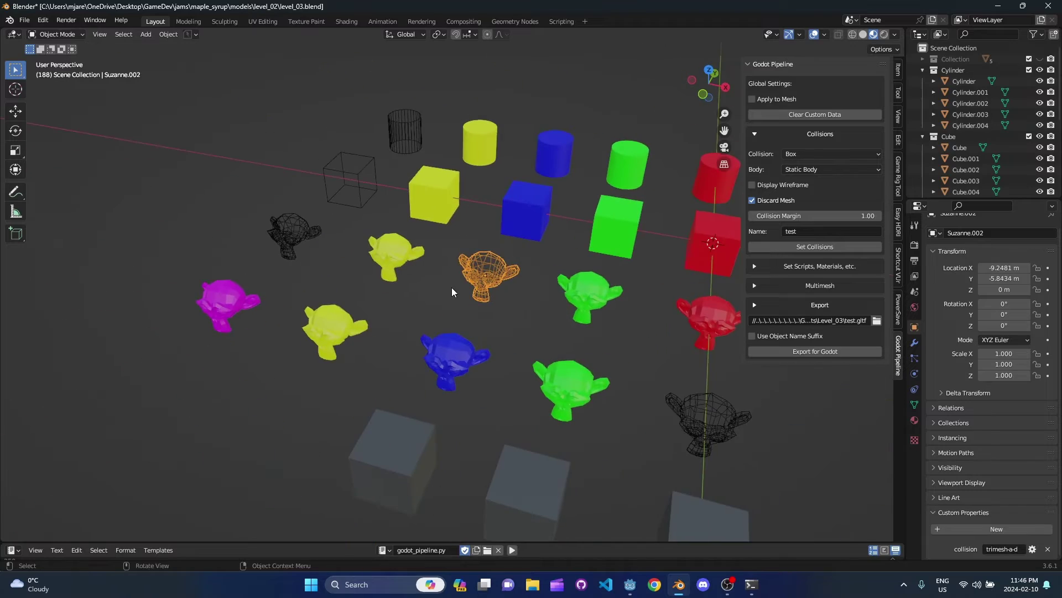
key(alt+Tab)
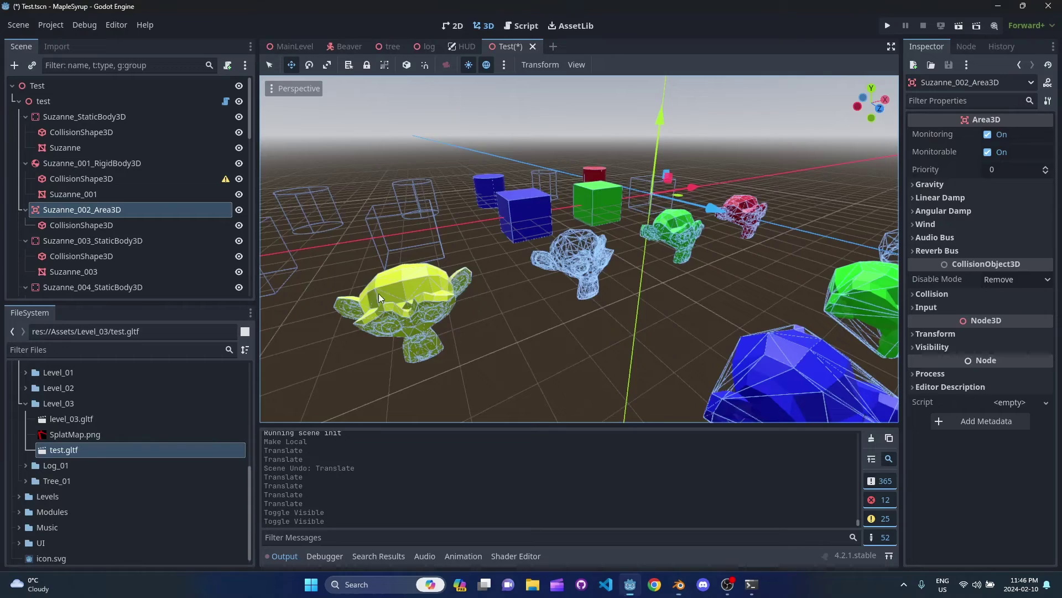
key(s)
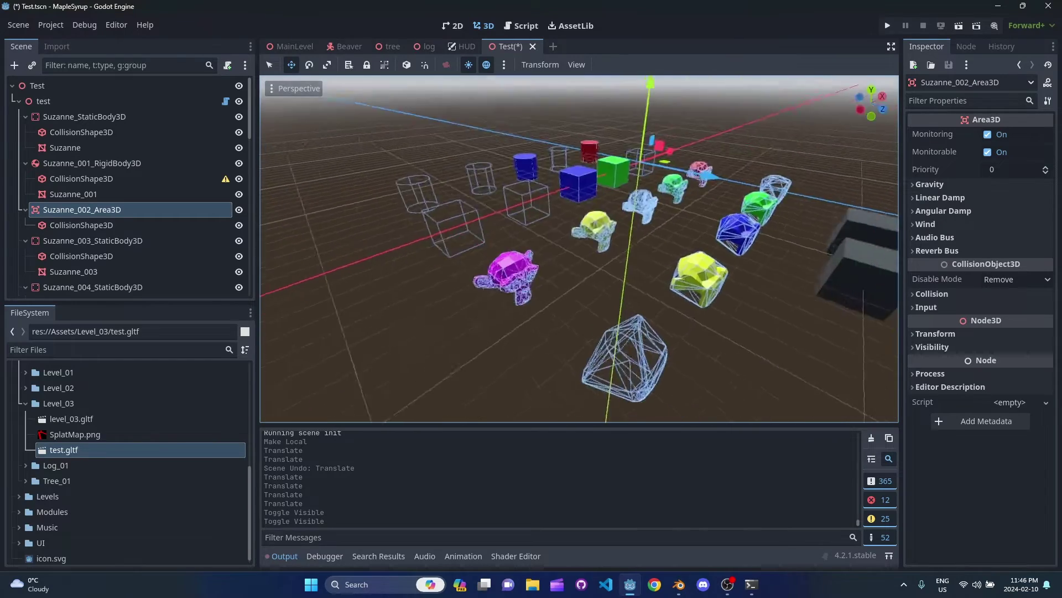
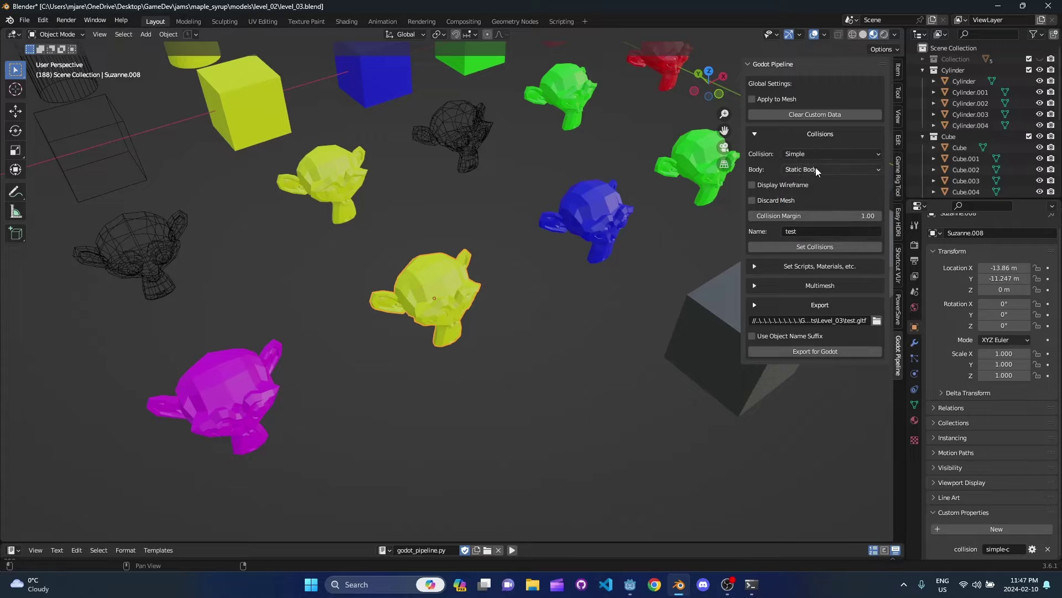
Step: Apply a Simple collision with body None to the yellow monkey Suzanne.008 and remove its name_override property
click(815, 169)
click(813, 218)
click(815, 246)
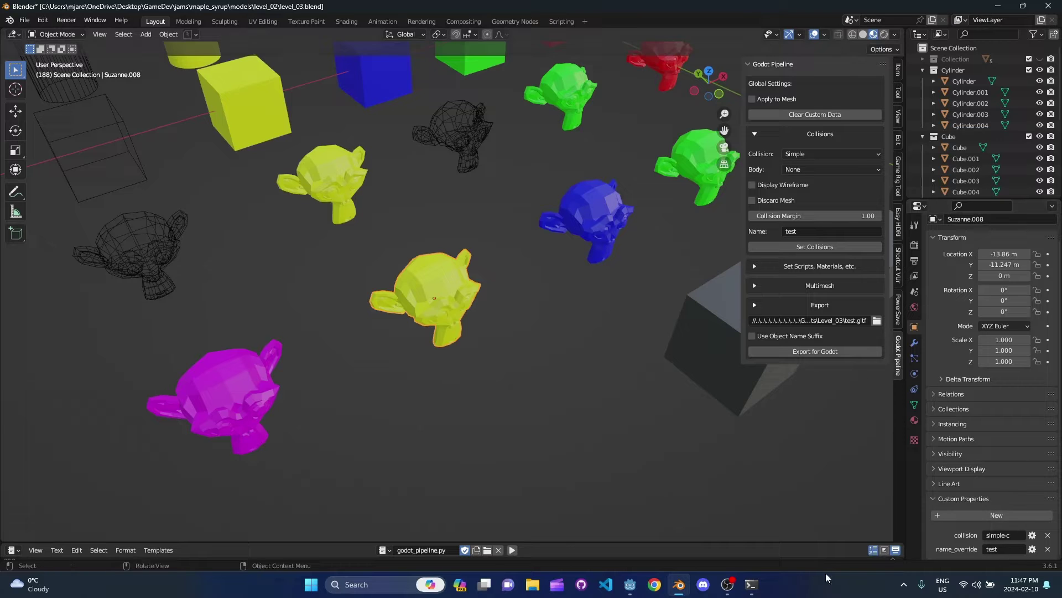
scroll(949, 521, up, 1)
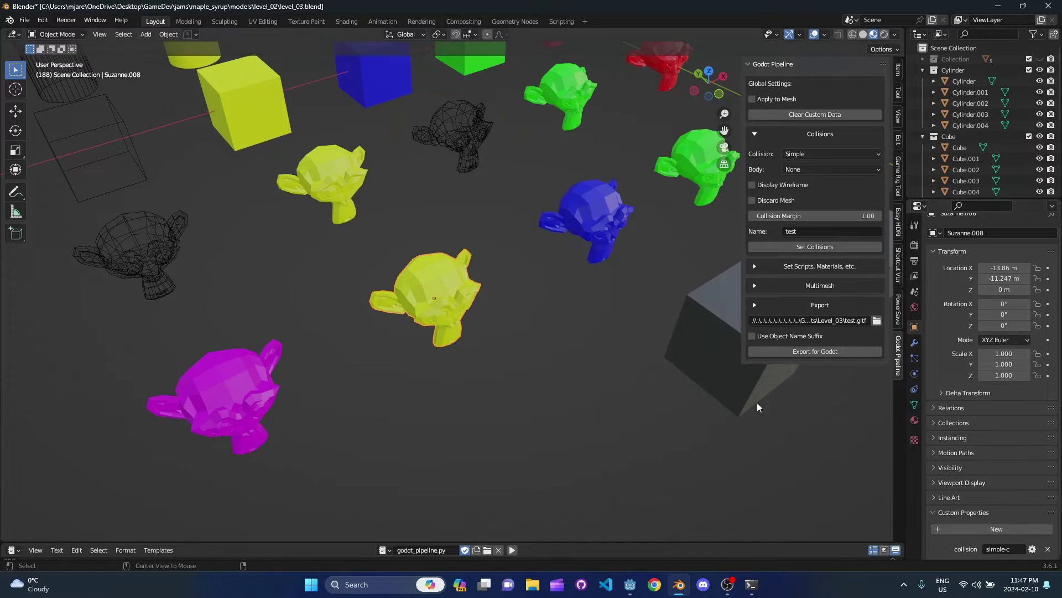
Step: Switch to Godot and inspect the Suzanne_008 mesh and its convex collision shape
key(alt+Tab)
key(f)
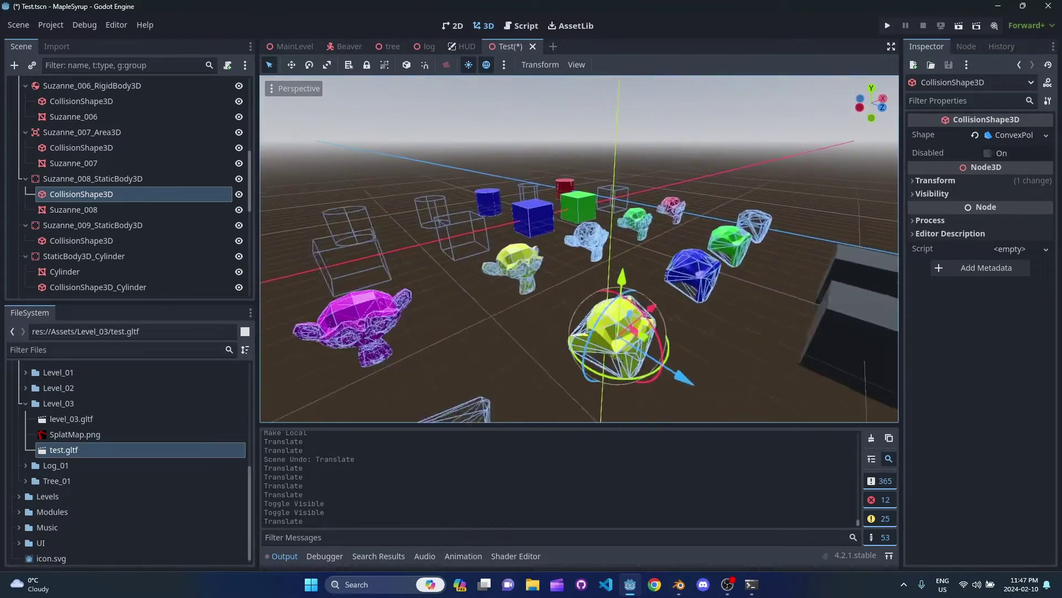
key(a)
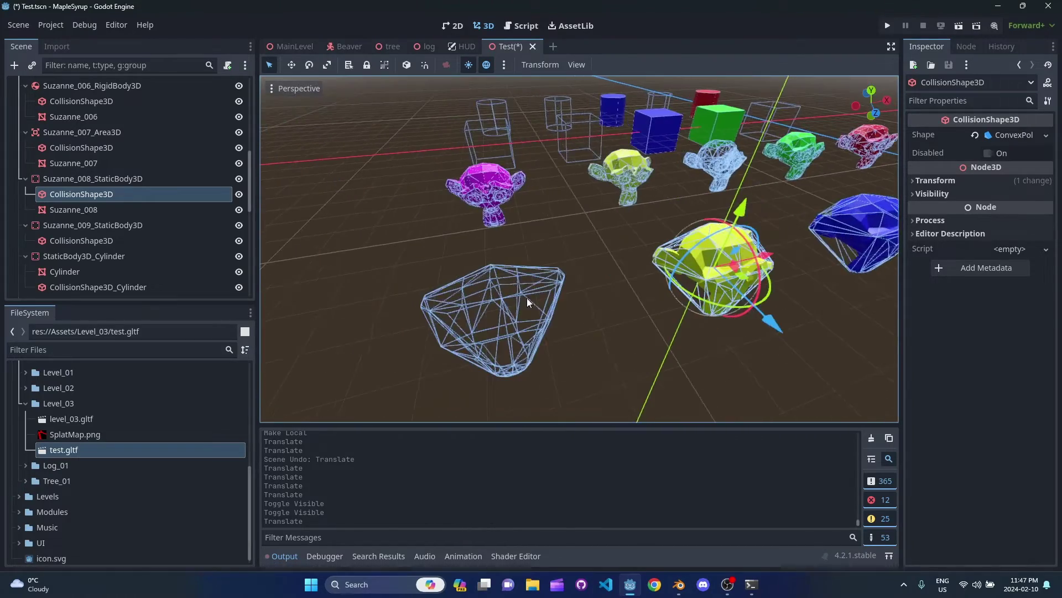
key(s)
right_drag(719, 307, 763, 297)
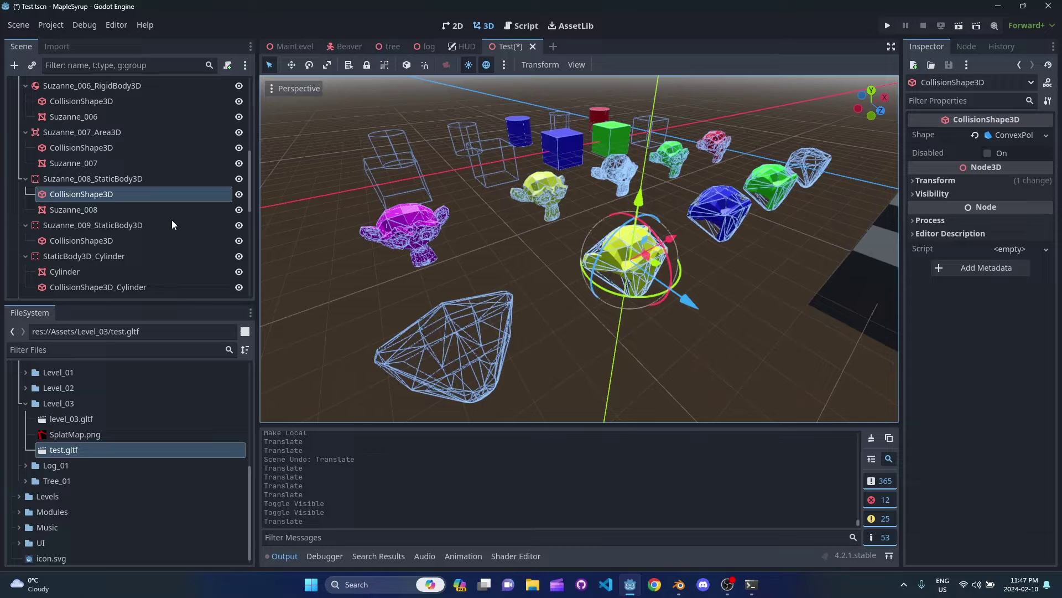
click(127, 209)
click(111, 194)
middle_drag(424, 260, 542, 279)
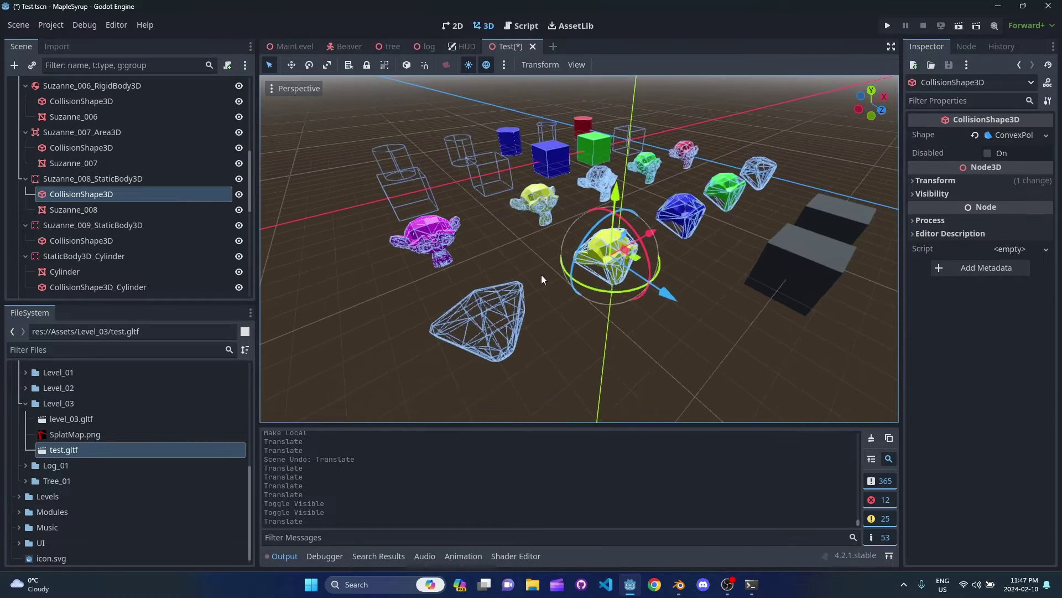
key(w)
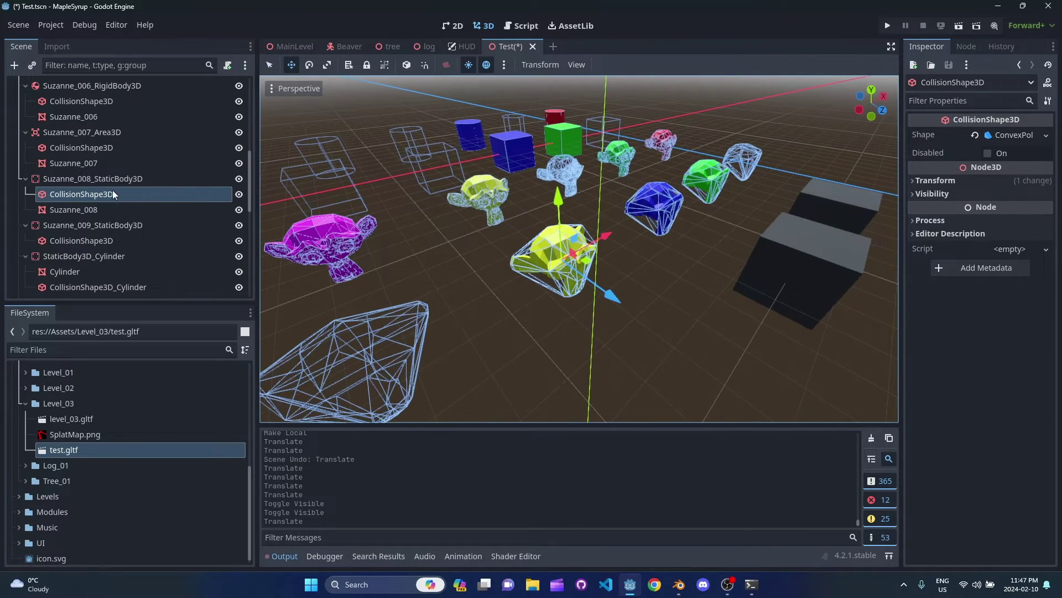
Step: Examine the cube and cylinder collision wireframes behind the magenta monkey, and return to the front monkey row
right_drag(443, 254, 460, 218)
key(a)
key(w)
click(473, 255)
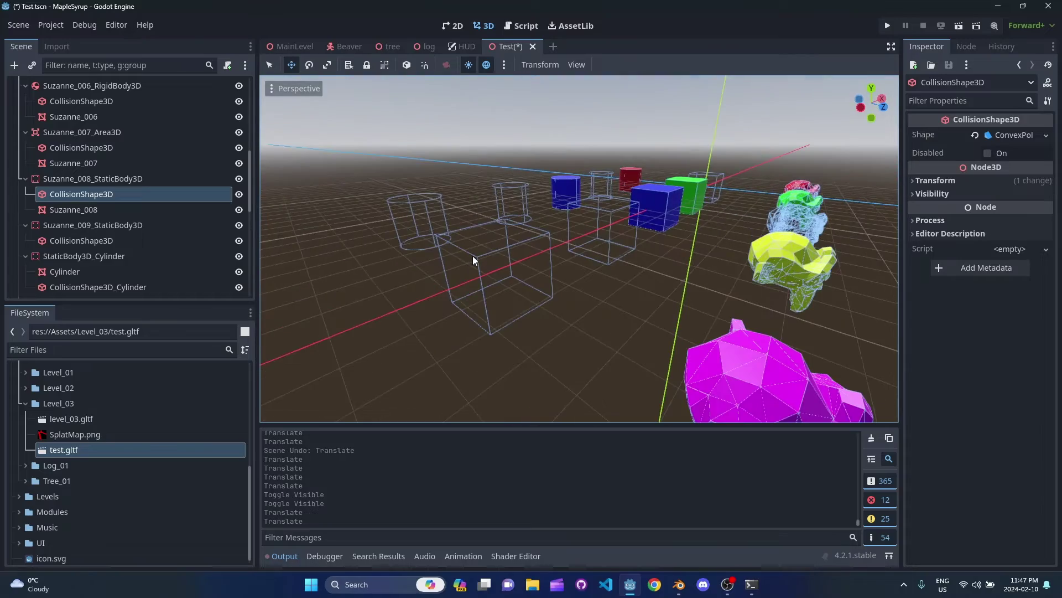
click(502, 256)
right_drag(502, 258, 448, 260)
key(d)
key(s)
key(s)
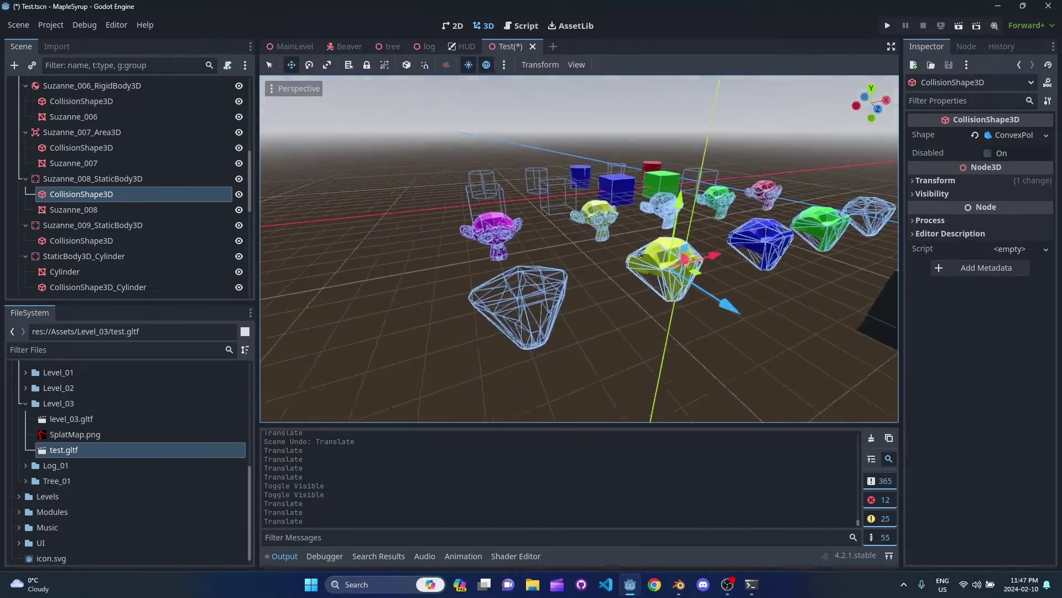
middle_drag(532, 242, 502, 177)
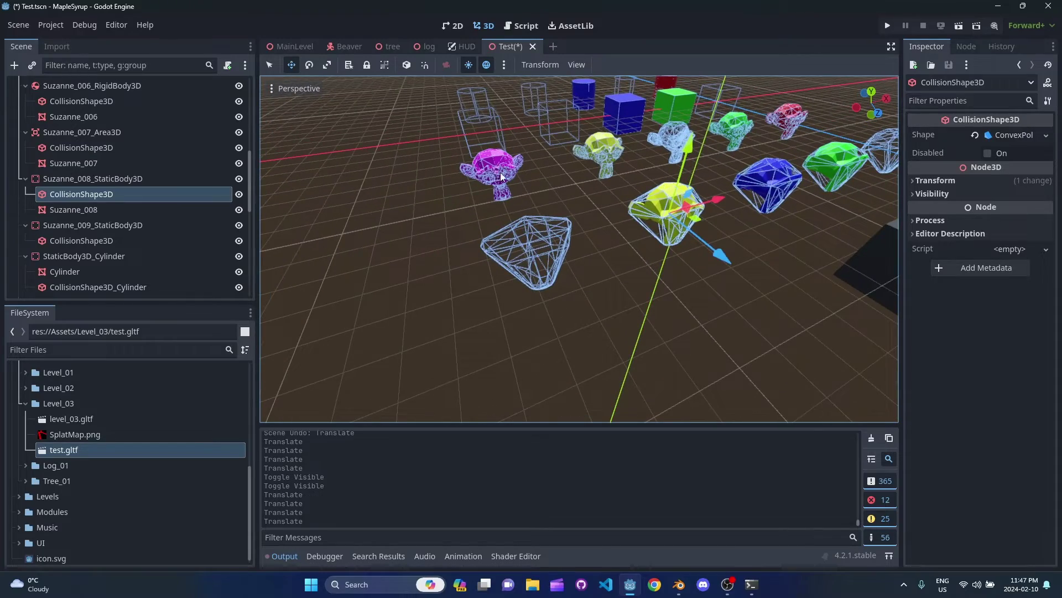
Step: Examine the convex collision shapes of the front row of monkeys around Suzanne_008 from several angles
click(541, 244)
click(540, 244)
right_drag(540, 244, 470, 239)
key(w)
key(a)
key(d)
key(d)
key(a)
key(d)
key(a)
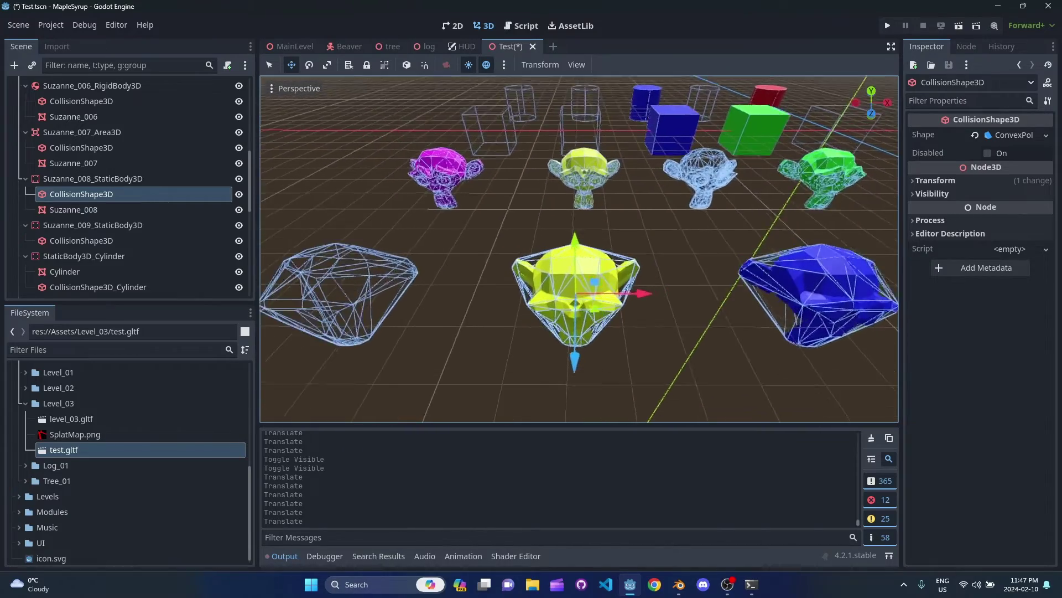
middle_drag(437, 230, 638, 291)
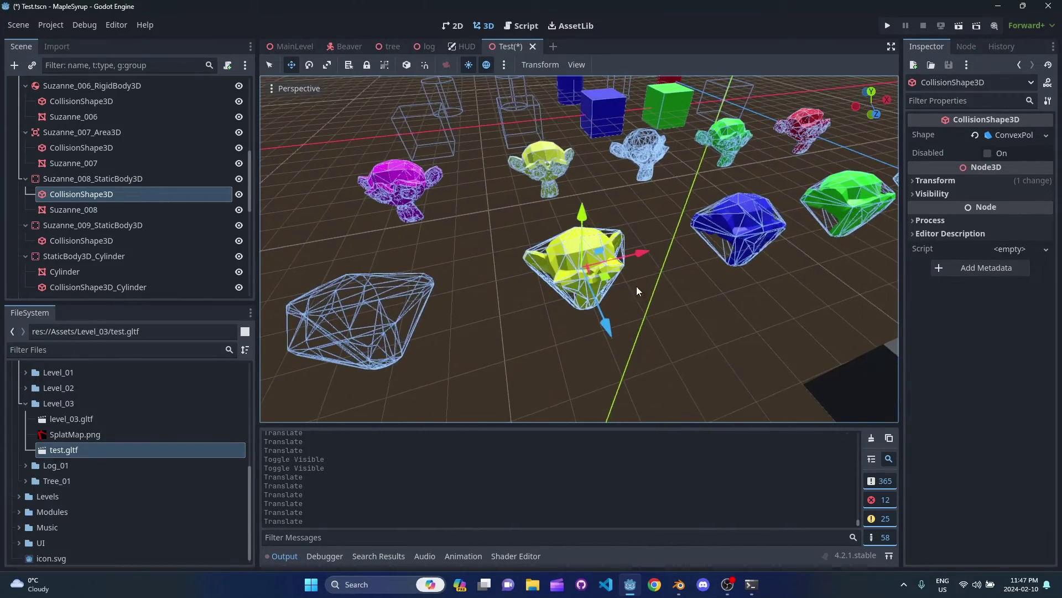
mouse_move(581, 195)
right_down()
mouse_move(554, 274)
mouse_move(476, 276)
mouse_move(581, 195)
right_up()
key(w)
Step: Select the mesh-less collision shape in front of the magenta monkey and inspect its Suzanne_009_StaticBody3D parent
click(267, 64)
click(621, 284)
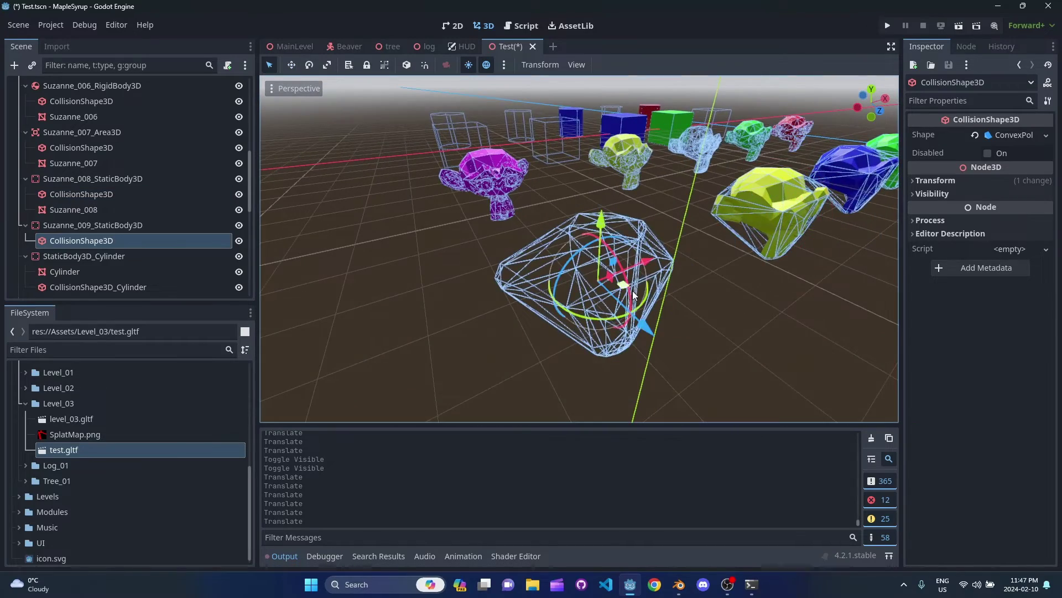
scroll(621, 276, down, 5)
scroll(171, 243, down, 1)
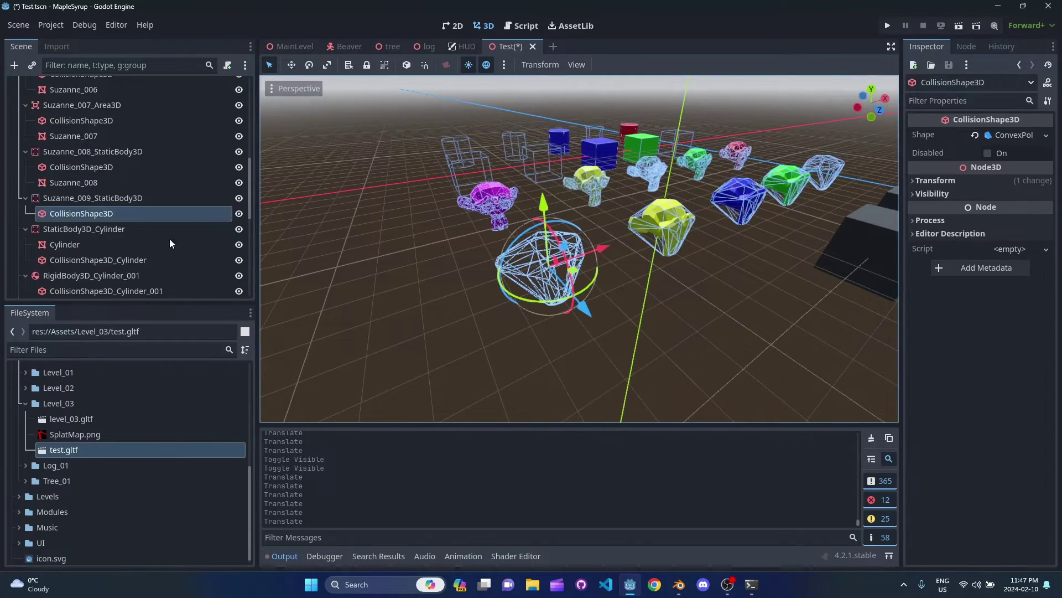
Step: Switch to Blender and check the collision property of the magenta monkey Suzanne.009
key(alt+Tab)
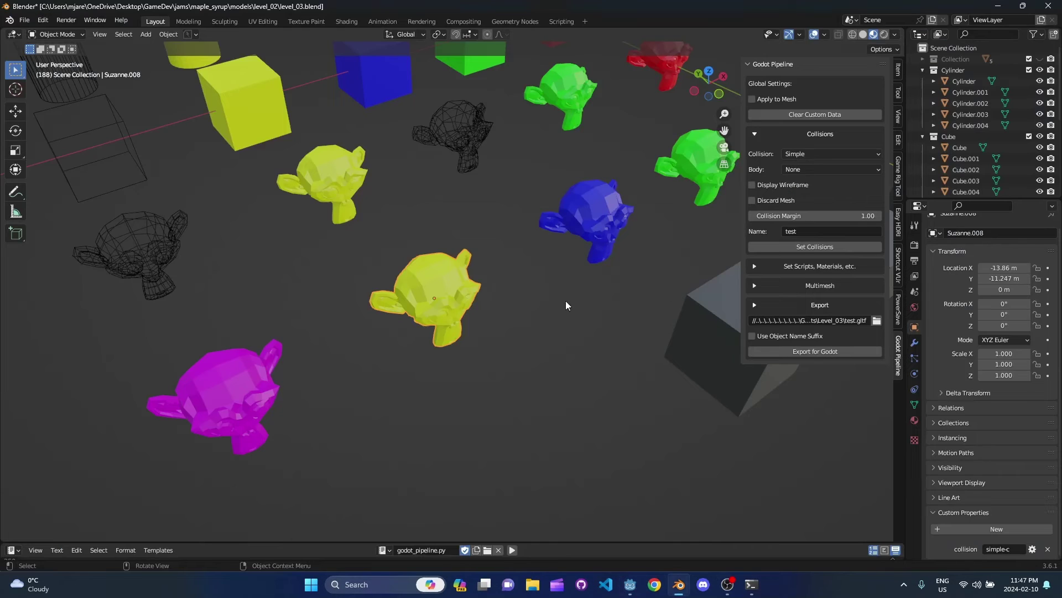
click(260, 373)
scroll(355, 343, down, 2)
shift+middle_drag(360, 326, 494, 282)
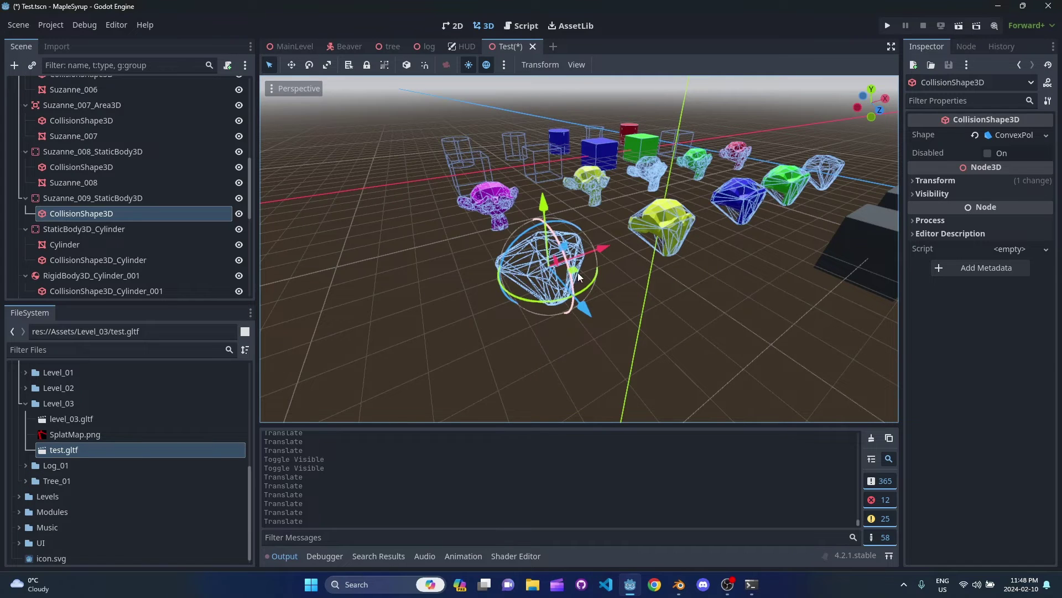
Step: Inspect the grey cubes Cube_006 and Cube_007 in Godot together with their RigidBody3D and Area3D parents
right_drag(578, 276, 493, 268)
key(d)
key(a)
key(s)
right_drag(657, 262, 666, 263)
key(w)
key(s)
click(639, 264)
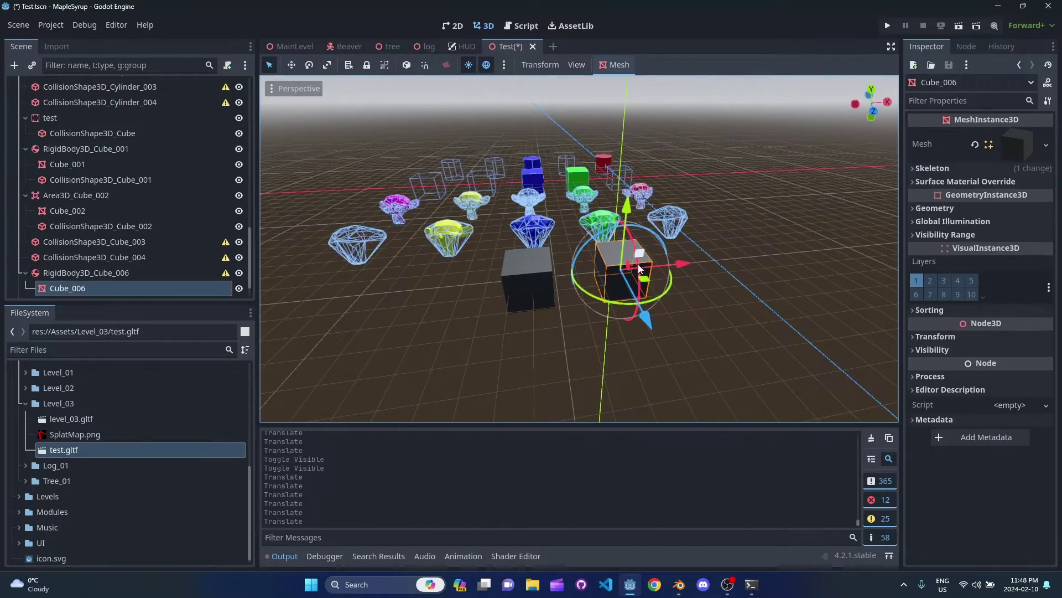
click(533, 274)
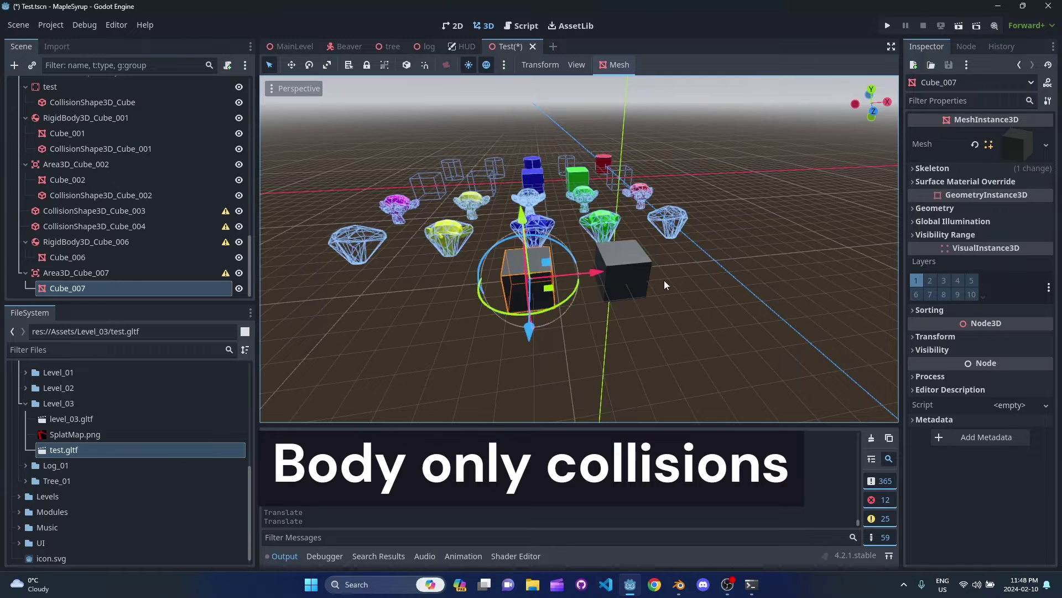
click(642, 276)
right_drag(533, 298, 533, 297)
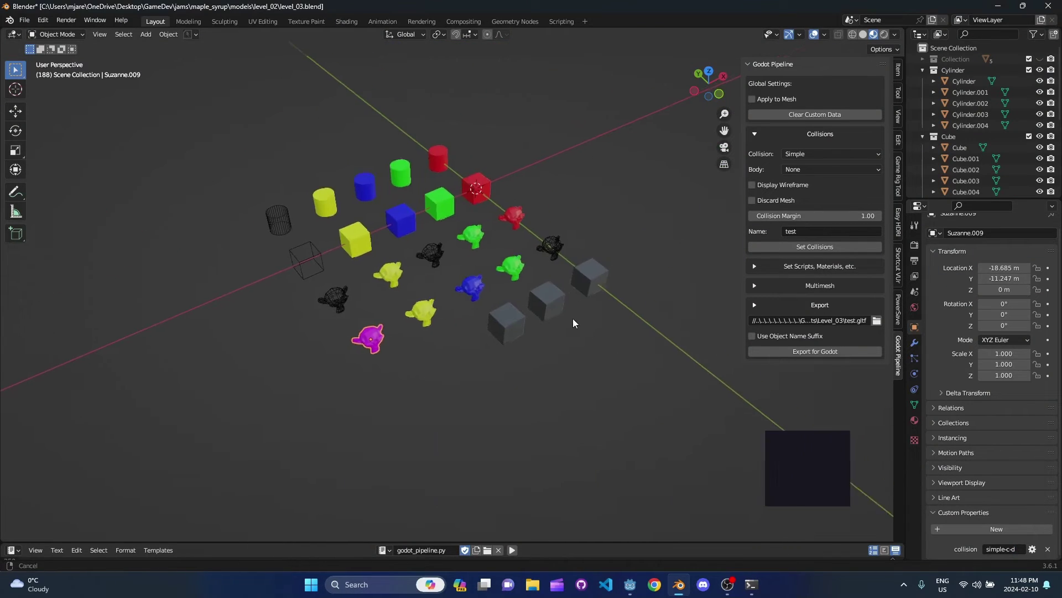
Step: Check the collision property of the three grey cubes in Blender and compare them with the imported cubes in Godot
click(603, 287)
scroll(609, 311, up, 2)
shift+middle_drag(609, 315, 576, 308)
click(532, 337)
click(558, 324)
click(621, 298)
key(alt+Tab)
right_drag(576, 307, 576, 307)
right_drag(696, 300, 696, 300)
key(alt+Tab)
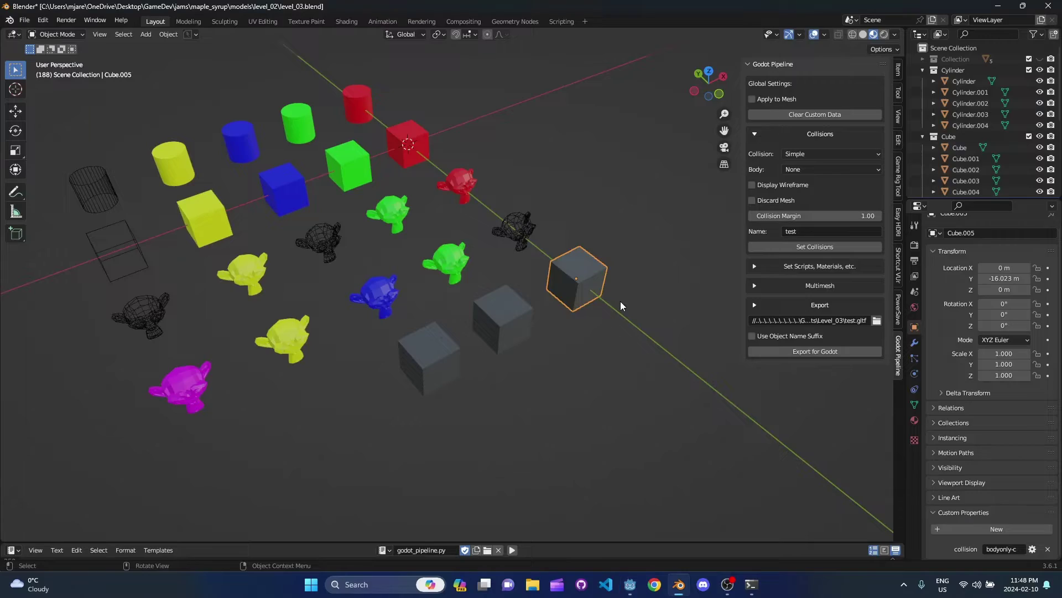
Step: Apply collision None with a Static Body to the grey cube Cube.005
click(840, 152)
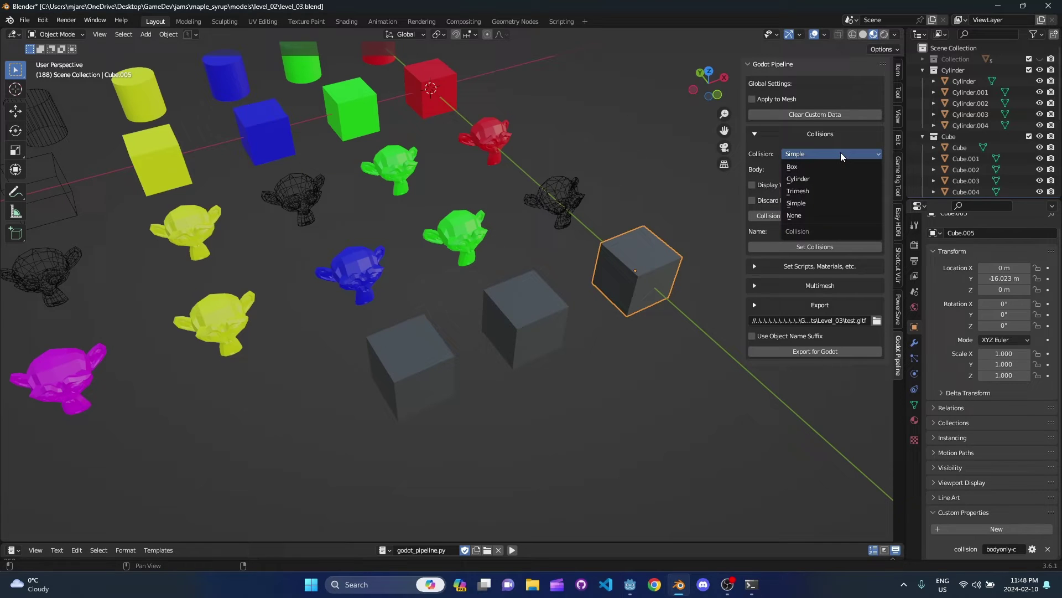
click(825, 211)
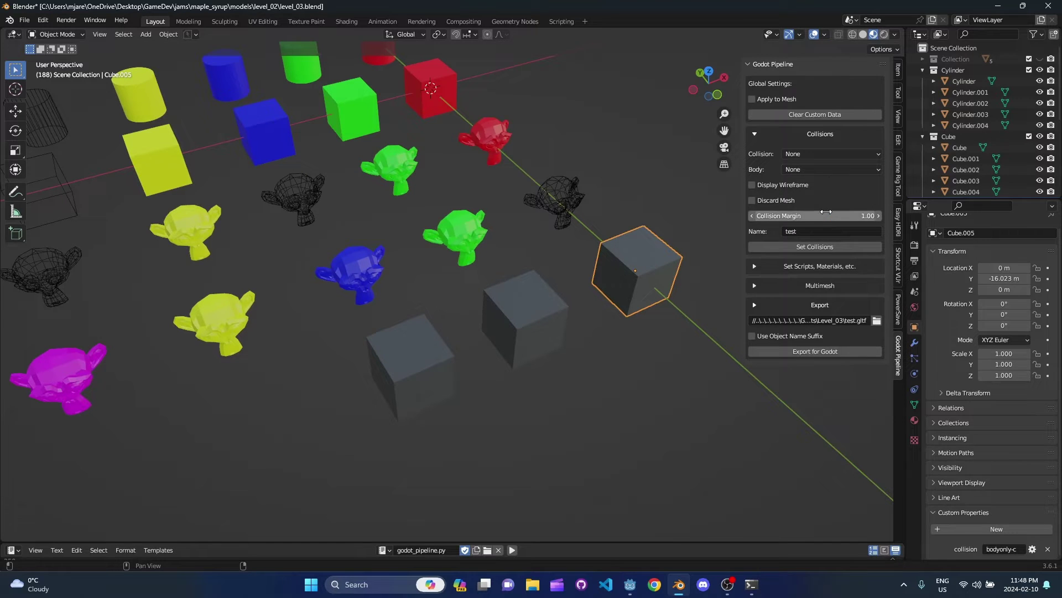
click(786, 170)
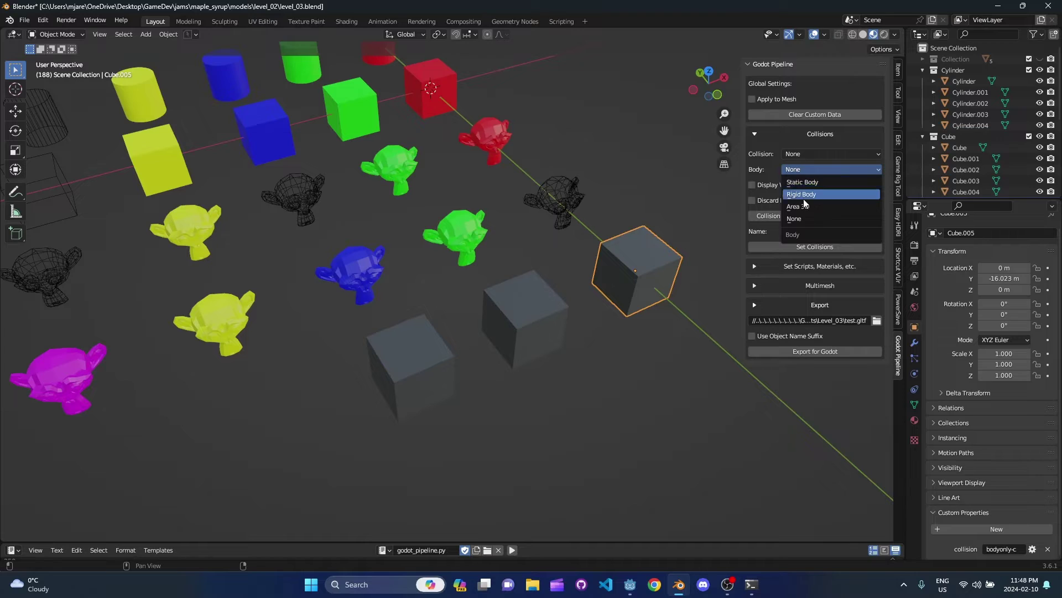
click(821, 181)
click(819, 248)
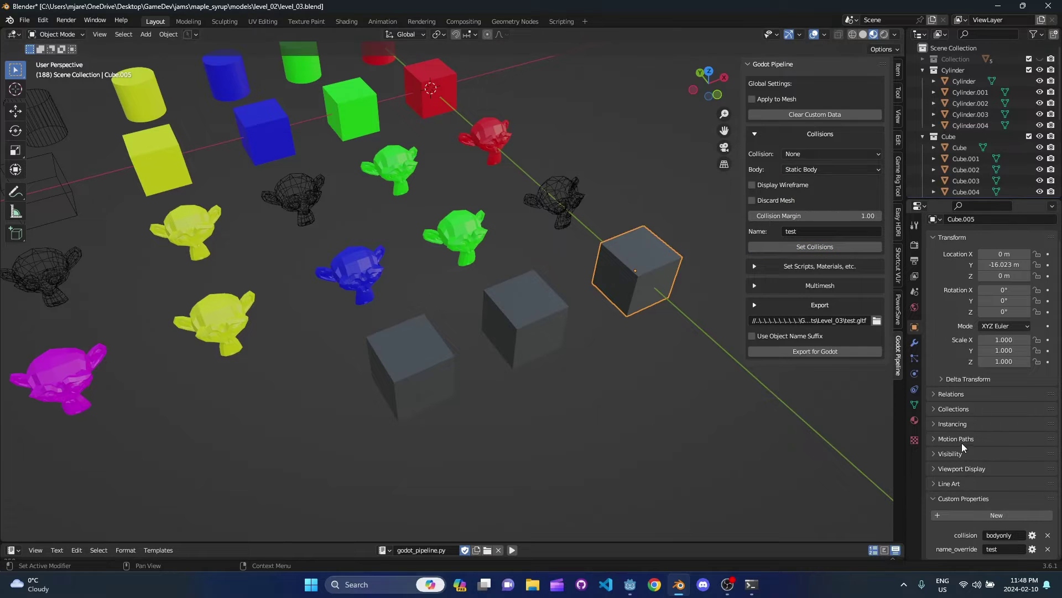
Step: Clear the collision name and remove the name_override property from Cube.005
click(812, 231)
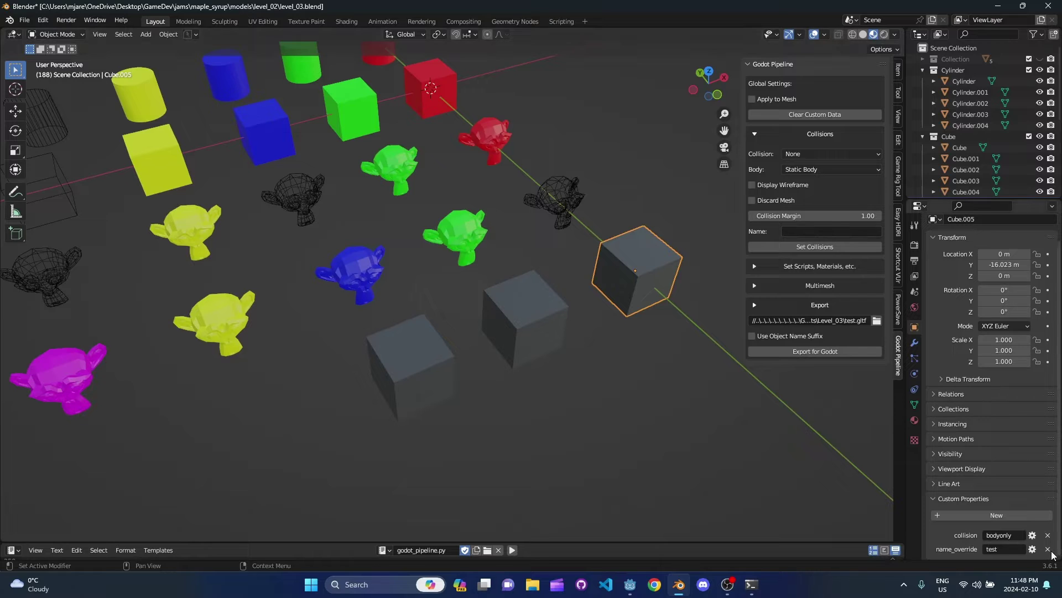
scroll(990, 388, up, 1)
middle_drag(686, 287, 542, 266)
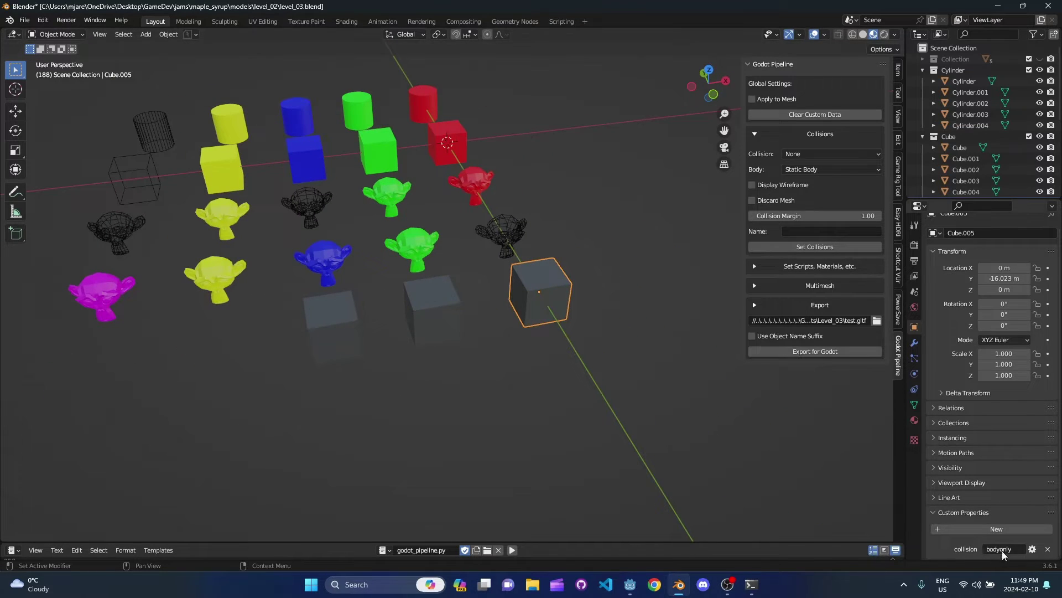
middle_drag(550, 302, 575, 316)
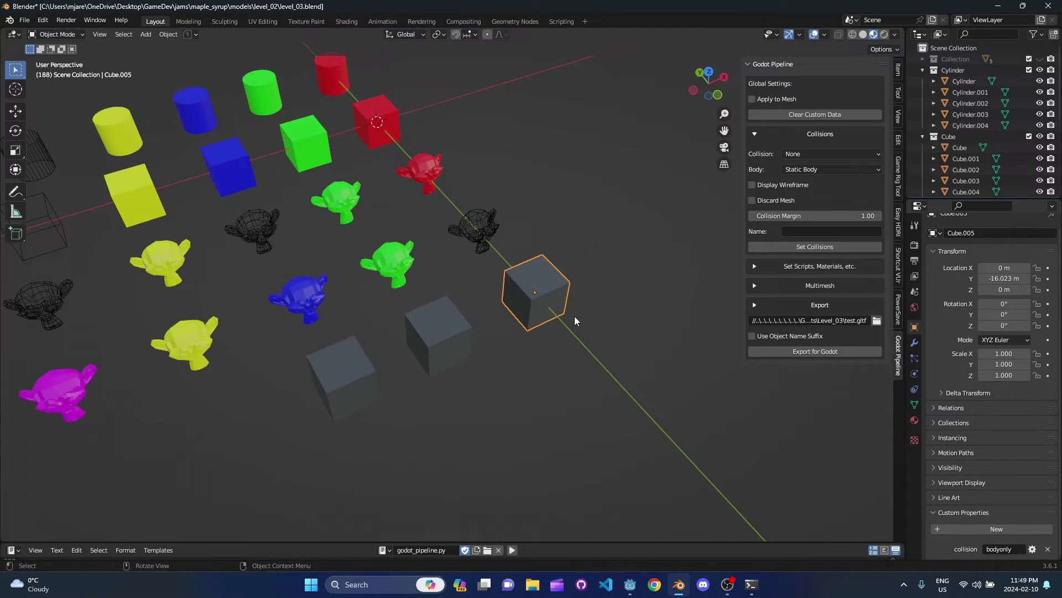
Step: Apply collision None with body None to Cube.005 and check its collision property
click(816, 167)
click(812, 216)
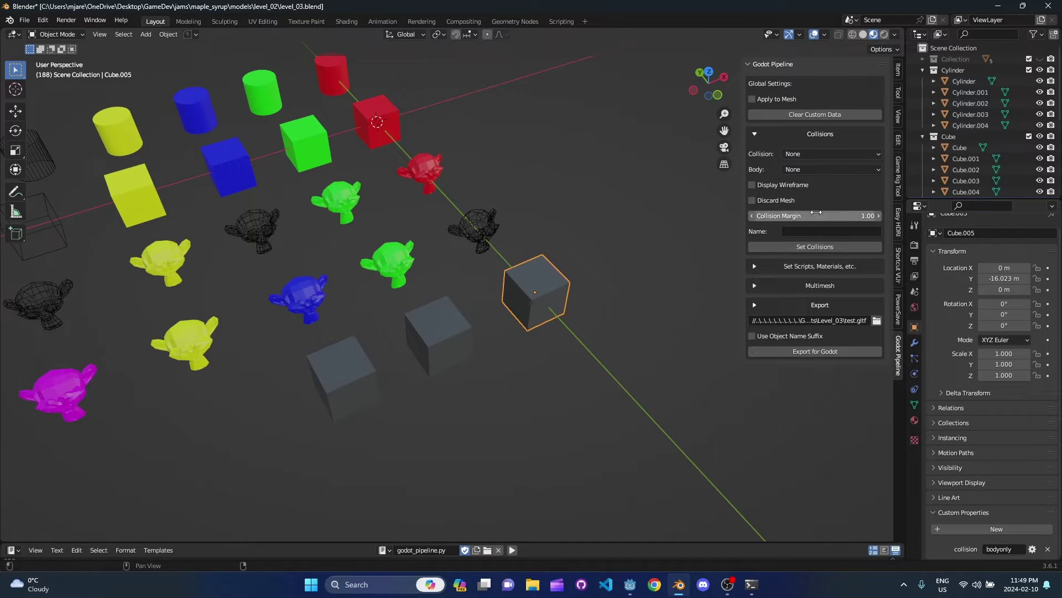
click(813, 249)
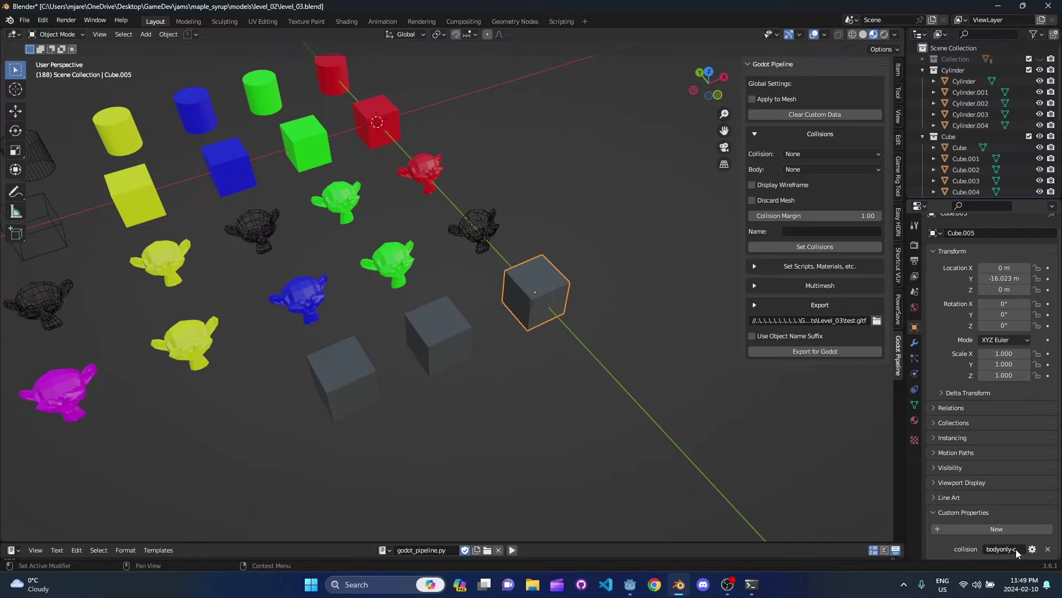
middle_drag(621, 360, 617, 356)
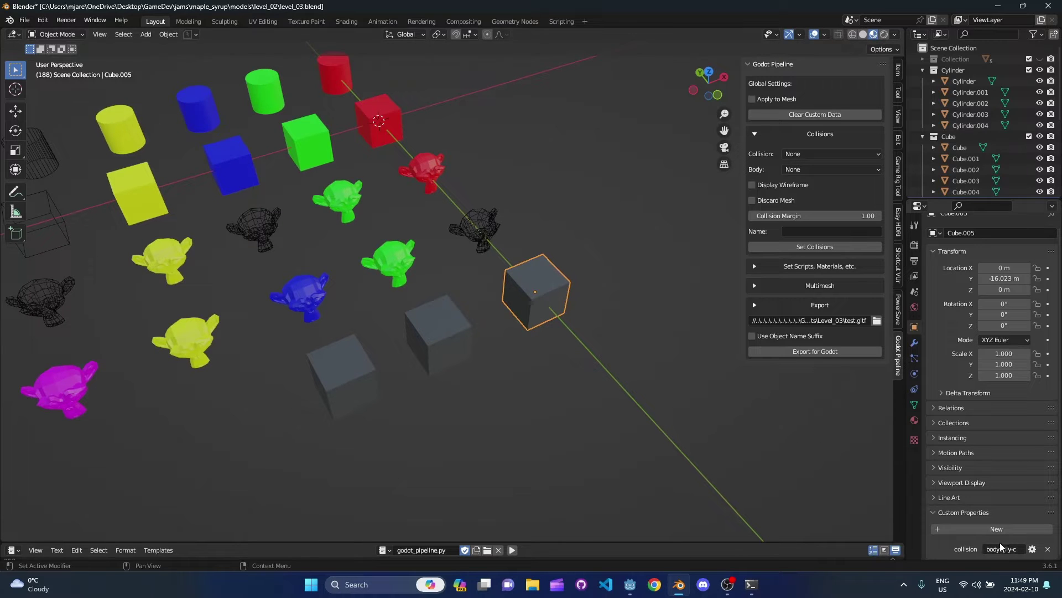
scroll(590, 420, down, 2)
shift+middle_drag(521, 350, 568, 350)
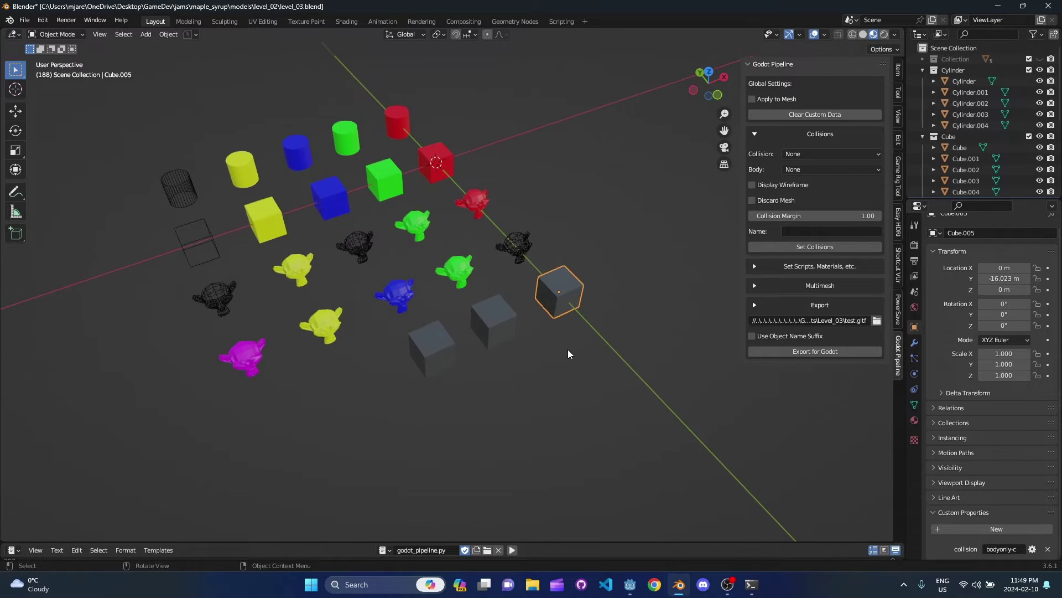
scroll(611, 350, up, 2)
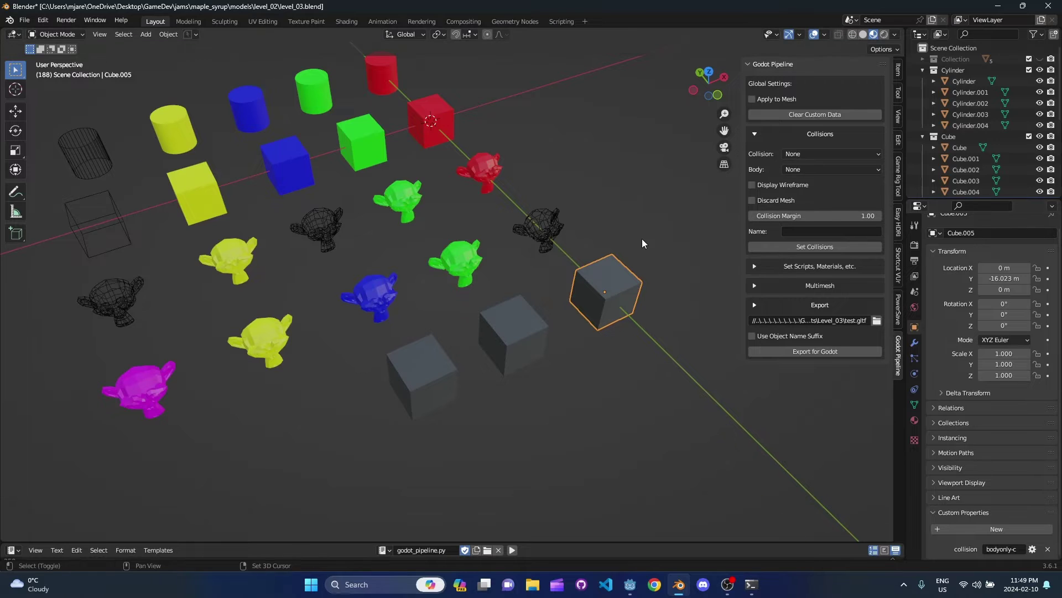
shift+middle_drag(642, 242, 597, 256)
Step: Apply collision None with a Static Body to Cube.005, and check the collision property of the other two grey cubes
click(859, 169)
click(846, 181)
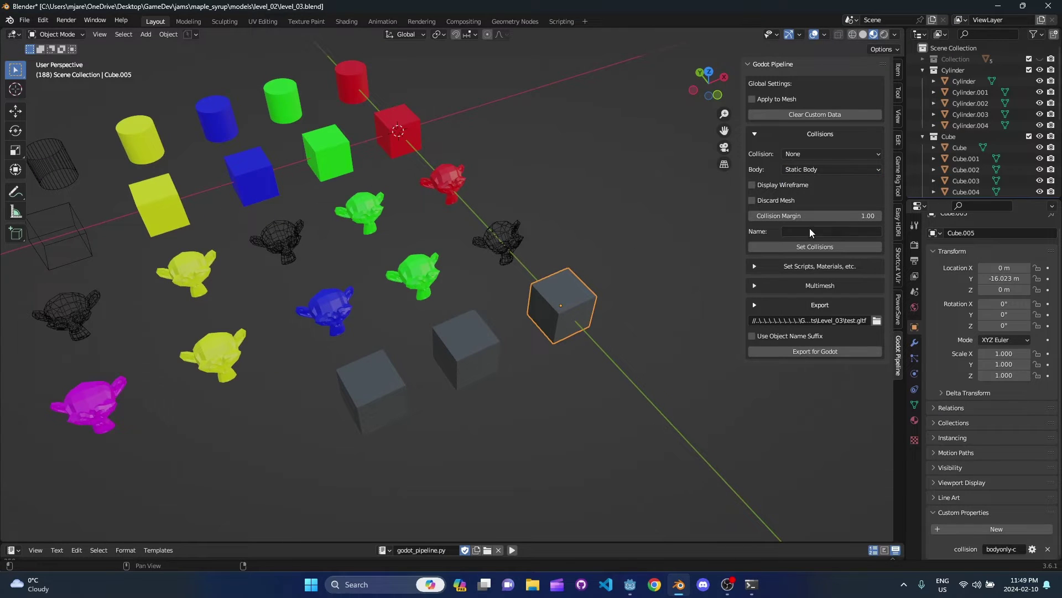
click(817, 246)
click(490, 354)
shift+middle_drag(523, 364, 567, 353)
click(425, 377)
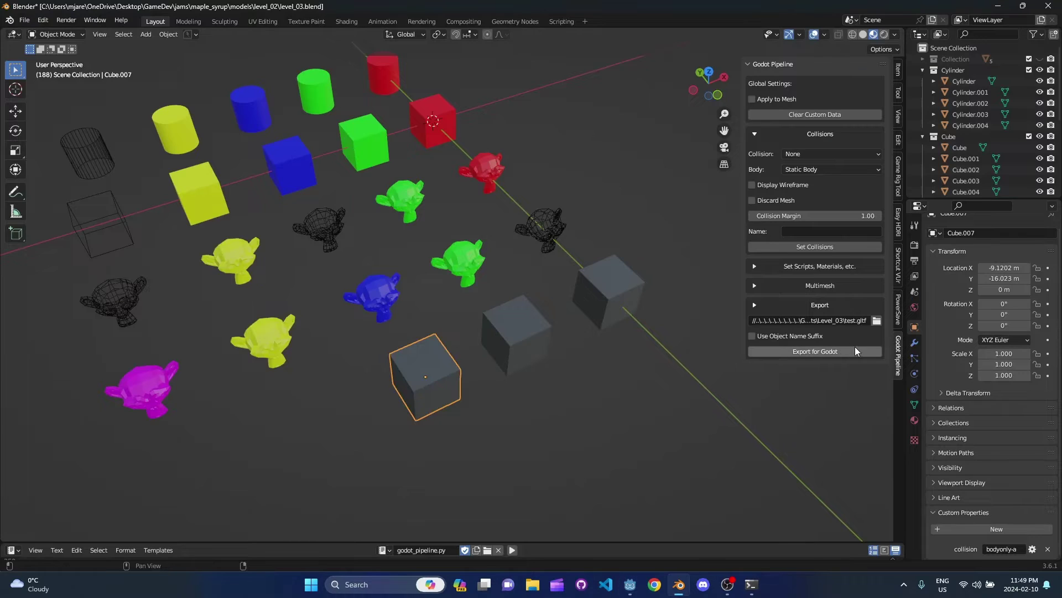
Step: Switch to Godot, replace the test node under Test with a new instance of test.gltf, and make it local
key(alt+Tab)
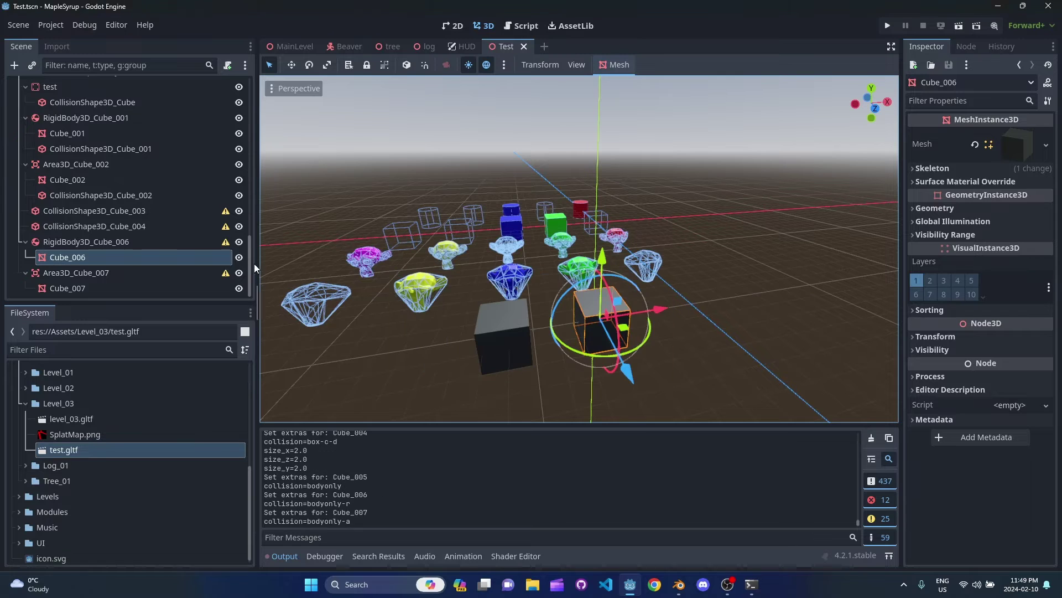
scroll(58, 112, up, 5)
click(61, 100)
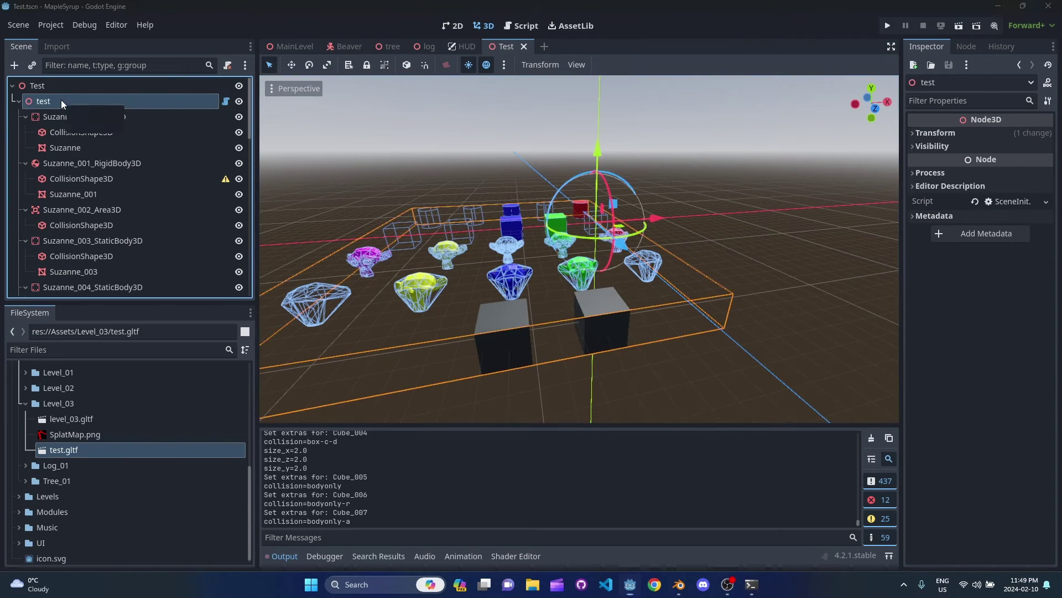
key(Delete)
drag(76, 455, 41, 87)
right_click(50, 101)
click(115, 488)
Step: Inspect Cube_005 and its StaticBody3D parent, hiding and showing the cube to identify it
right_drag(487, 410, 467, 431)
scroll(233, 223, down, 2)
click(659, 299)
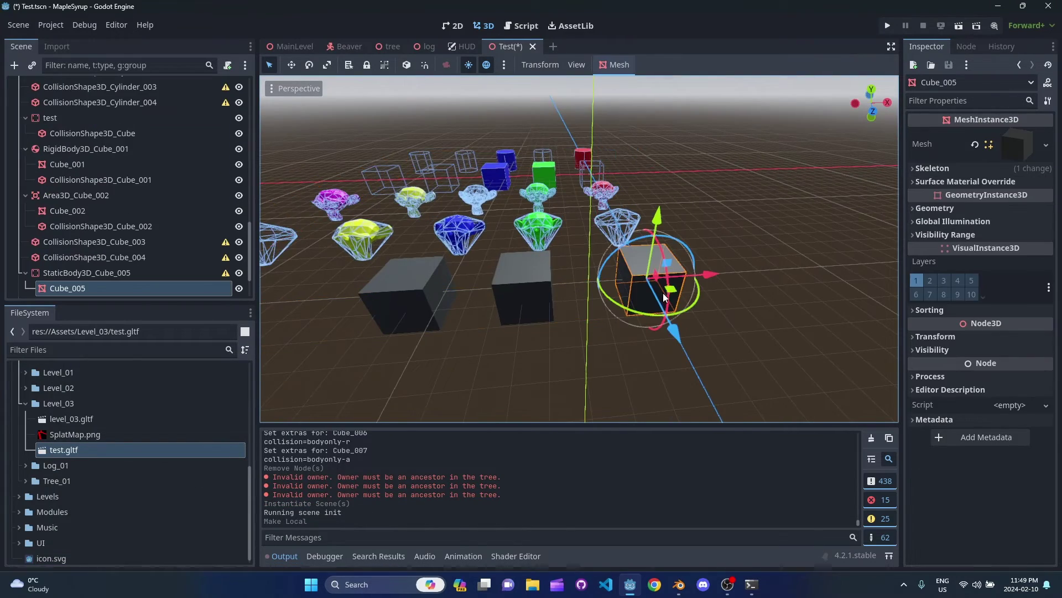
key(a)
right_drag(659, 299, 701, 302)
scroll(179, 229, down, 3)
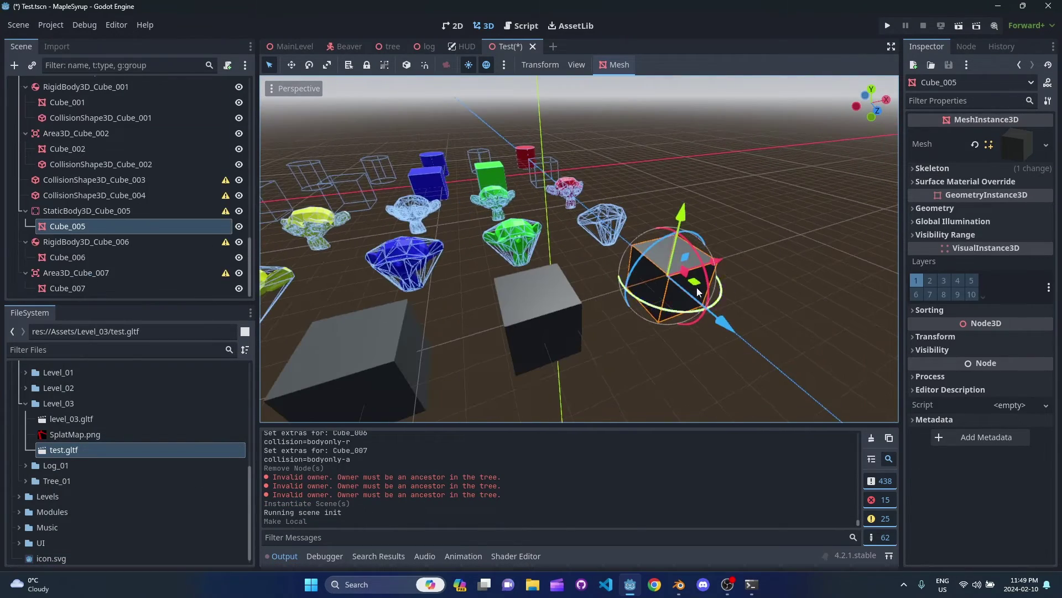
scroll(581, 252, down, 2)
right_drag(619, 267, 628, 267)
key(s)
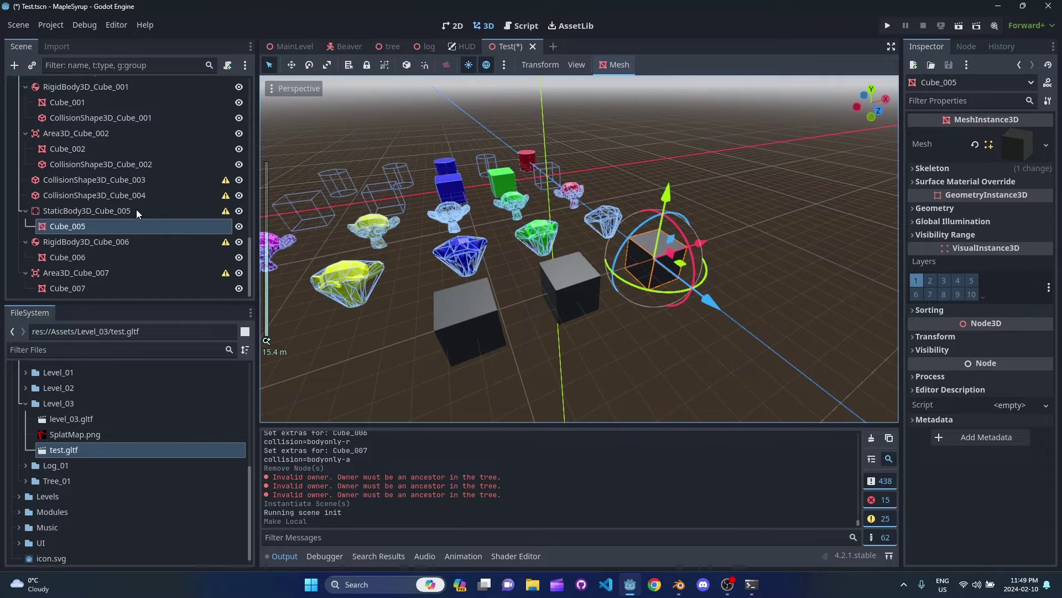
click(239, 226)
click(239, 227)
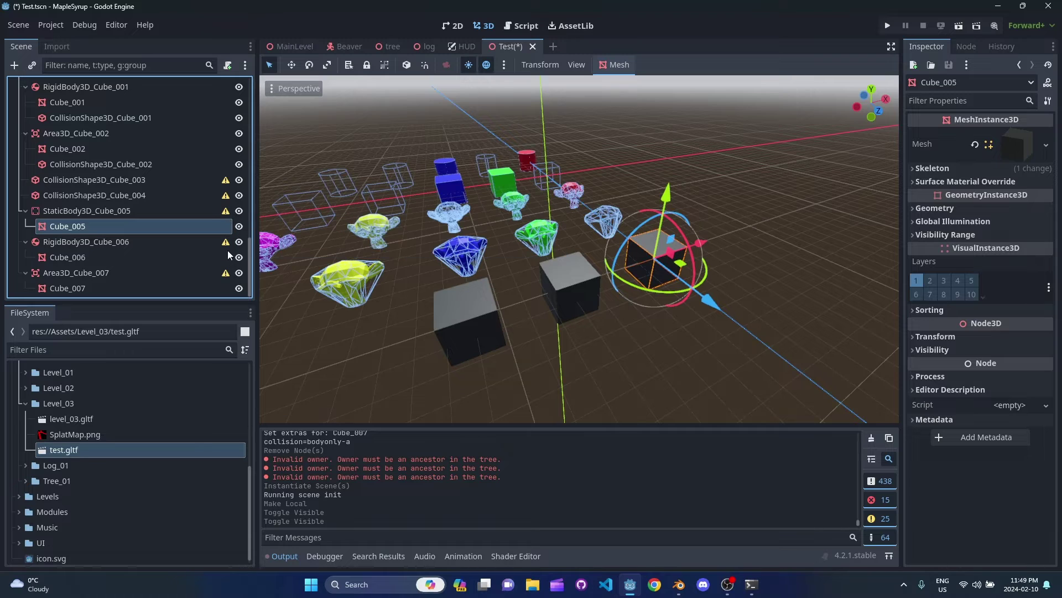
Step: Examine Cube_006 and Cube_007 under their RigidBody3D and Area3D parents by toggling the meshes' visibility
mouse_move(227, 247)
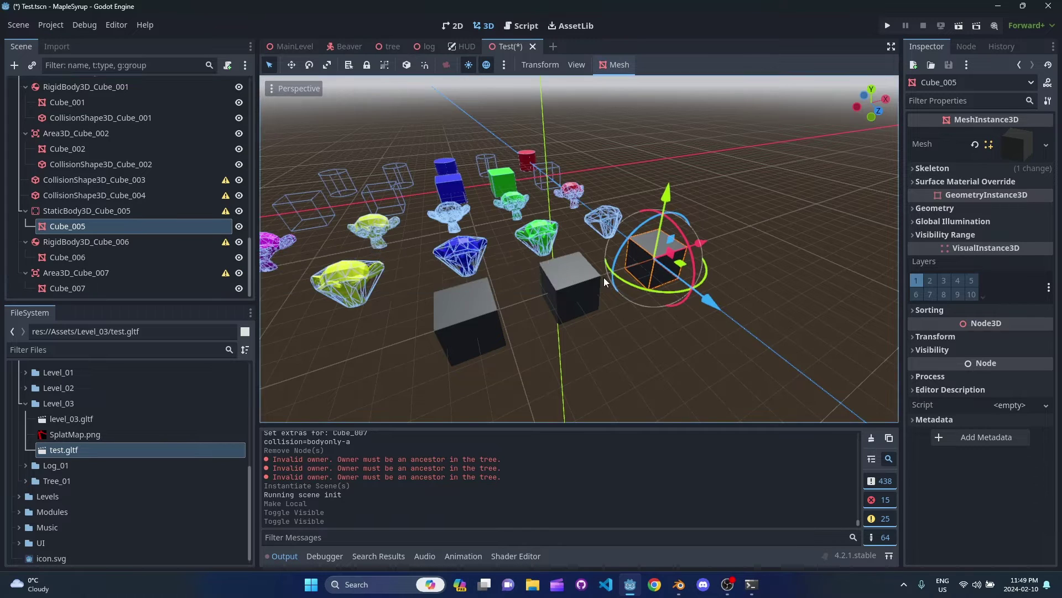
key(Down)
key(Down)
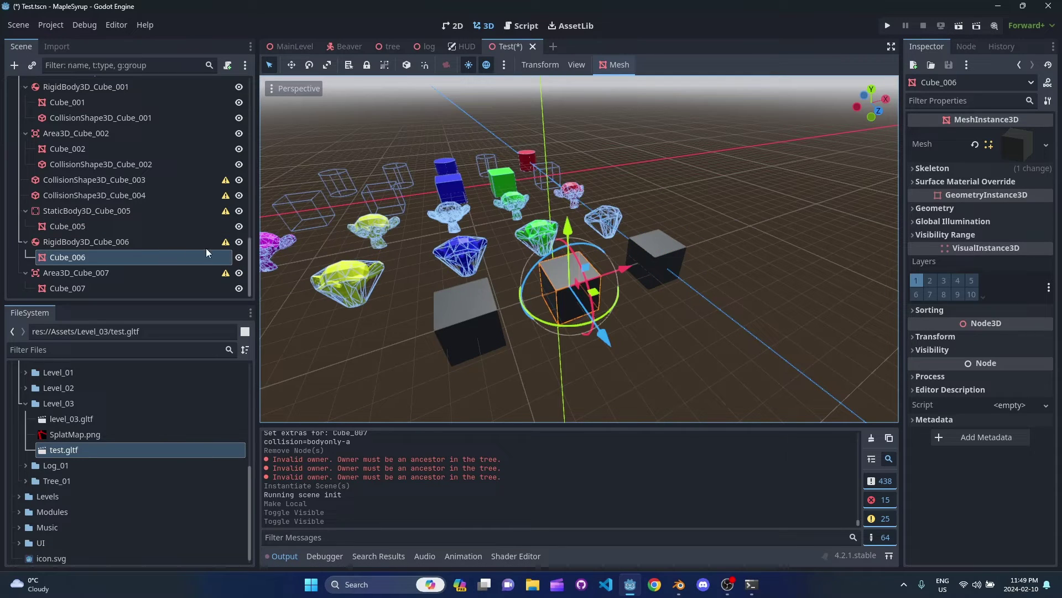
click(239, 257)
click(239, 257)
click(178, 288)
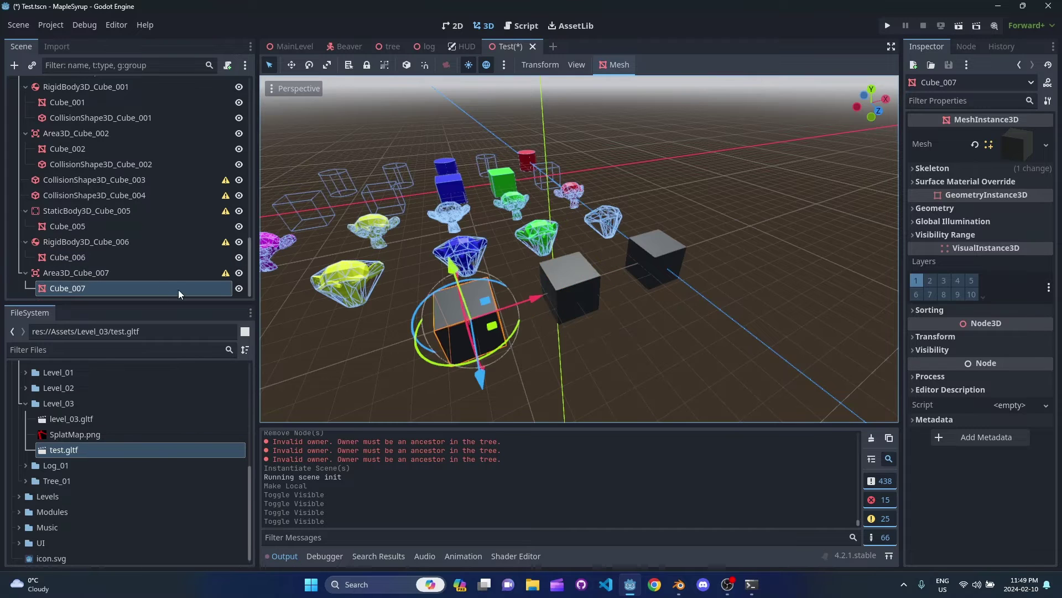
click(241, 288)
Step: Switch to Blender, duplicate the grey cube Cube.007, and move the copy about -4.93 m along the X axis
key(alt+Tab)
key(a)
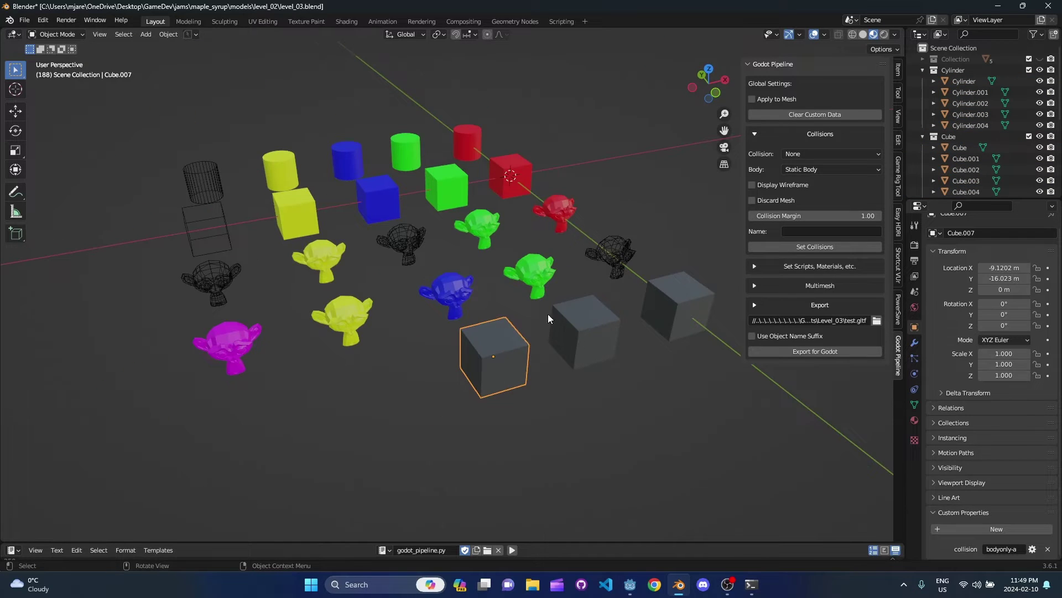
scroll(547, 313, down, 4)
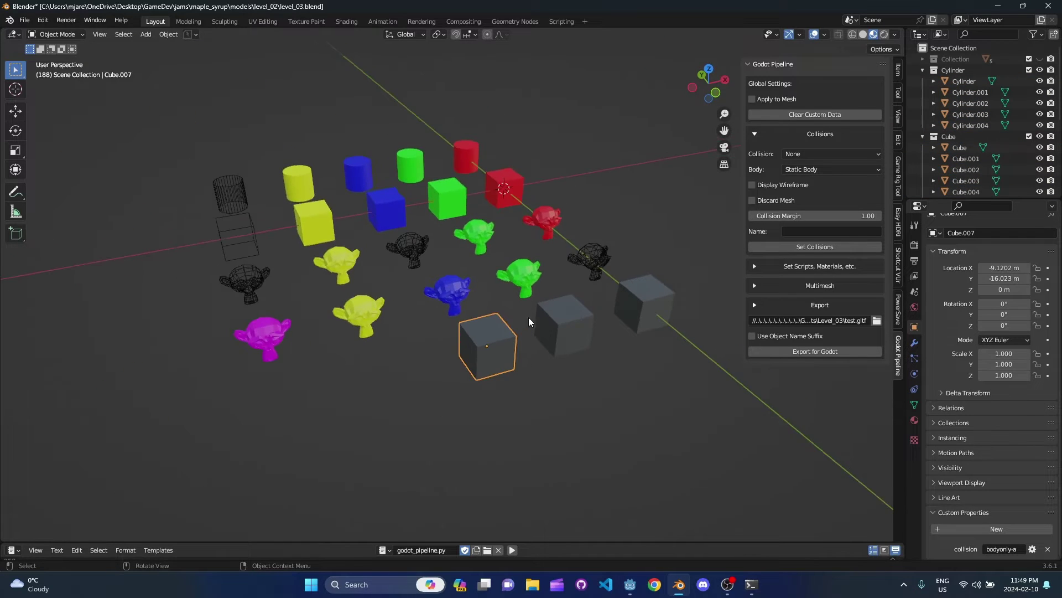
middle_drag(525, 298, 567, 305)
scroll(499, 317, up, 2)
key(shift+d)
right_click(540, 313)
key(g)
key(y)
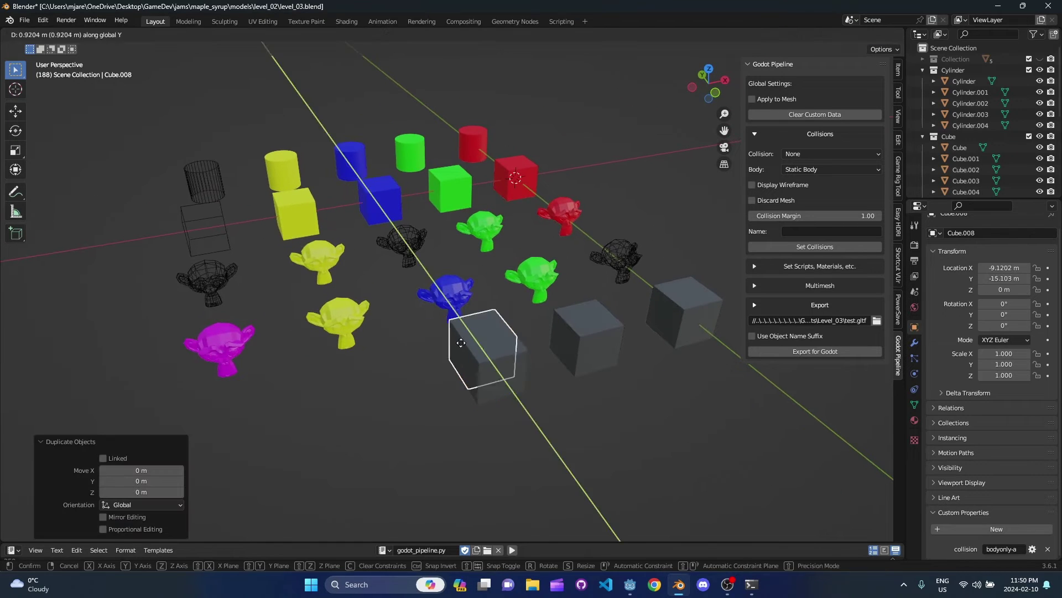
key(x)
click(419, 357)
shift+middle_drag(437, 342, 513, 322)
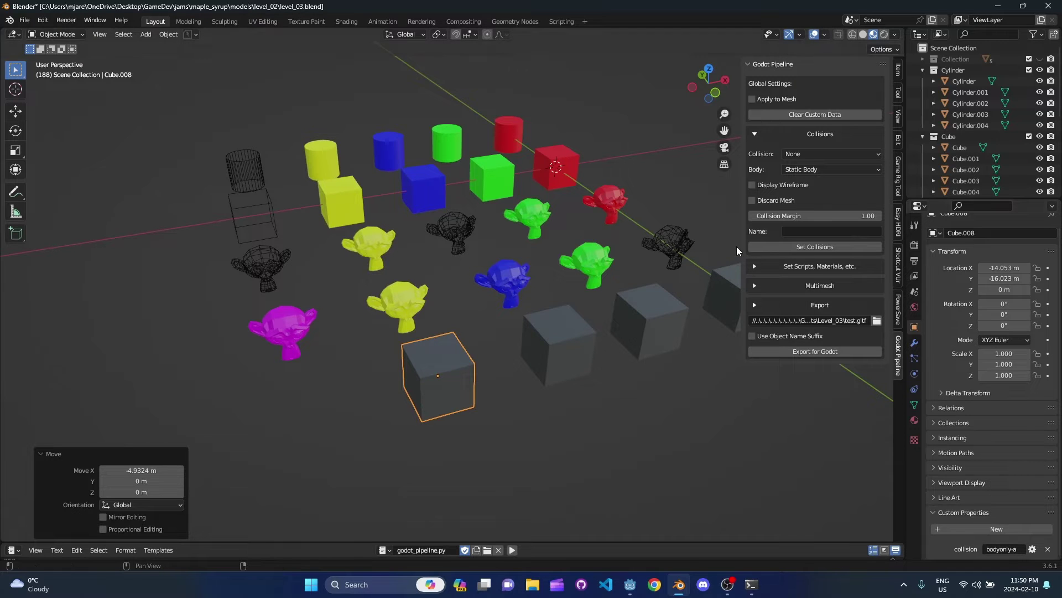
Step: Apply collision None with an Area 3D body and Discard Mesh to the duplicated cube, and export the scene for Godot
click(780, 200)
click(811, 170)
click(817, 203)
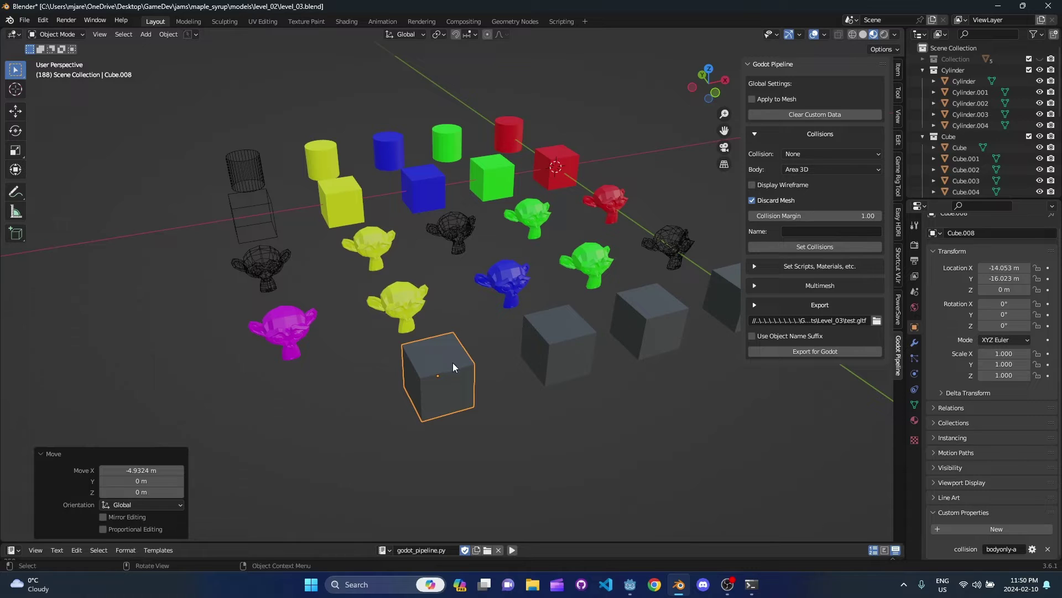
click(816, 169)
click(814, 205)
click(810, 247)
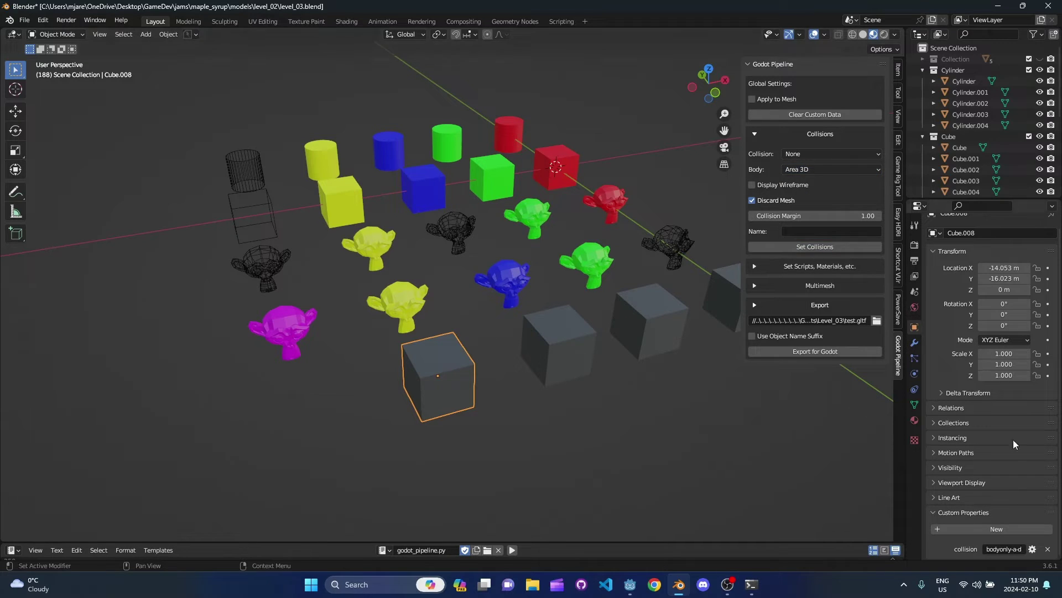
scroll(817, 364, down, 1)
click(825, 356)
Step: Switch to Godot, delete the old test node, and instantiate the re-exported test.gltf as a local node under Test
key(alt+Tab)
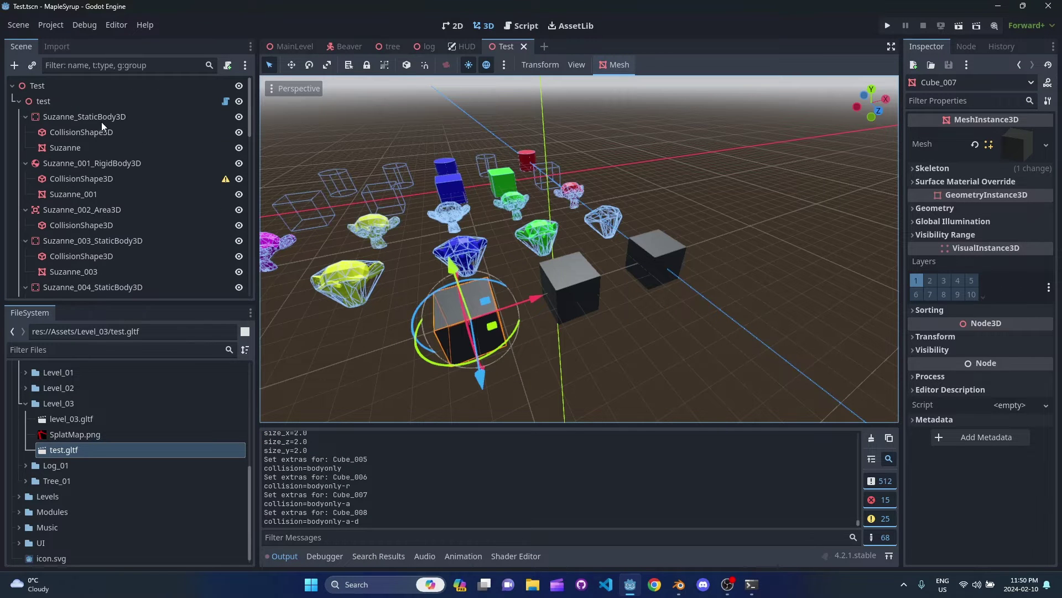
click(81, 107)
key(Delete)
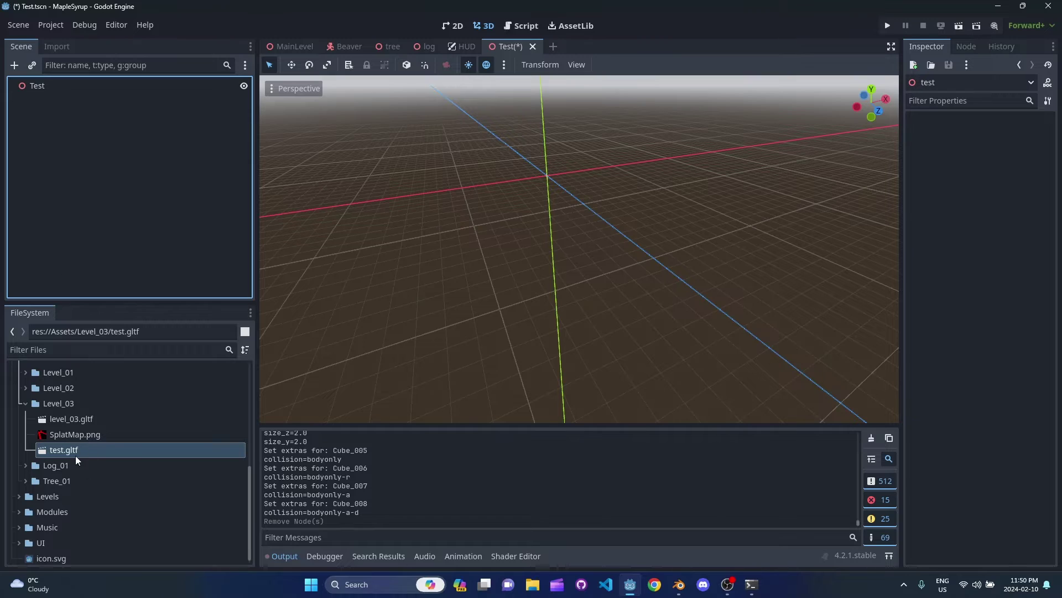
drag(74, 456, 52, 123)
right_click(54, 104)
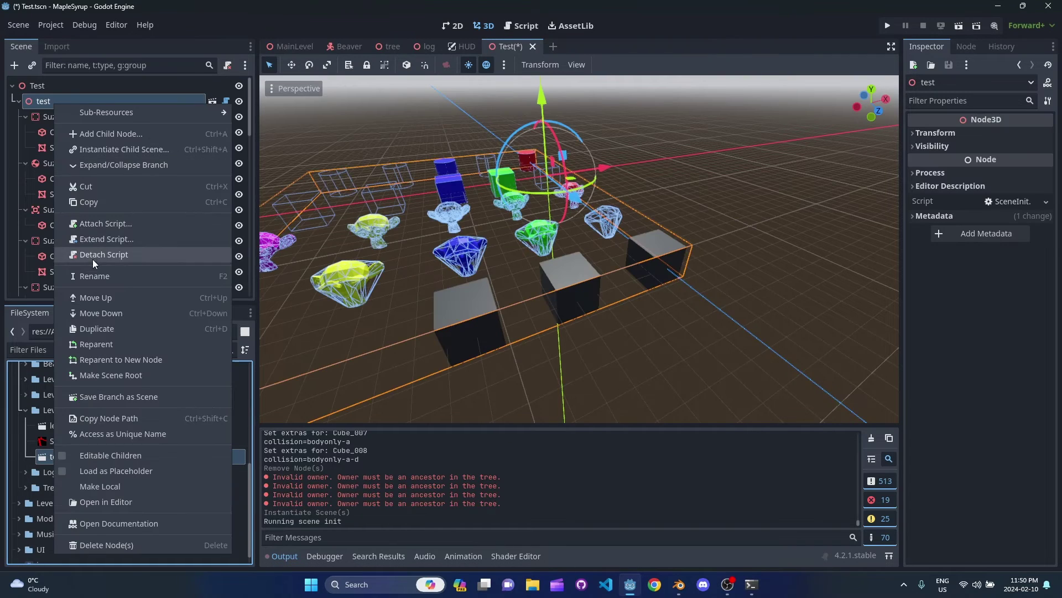
click(127, 486)
Step: Inspect the Area3D_Cube_008 node in the scene tree and at its location in the viewport
right_drag(545, 345, 520, 388)
right_drag(595, 304, 594, 303)
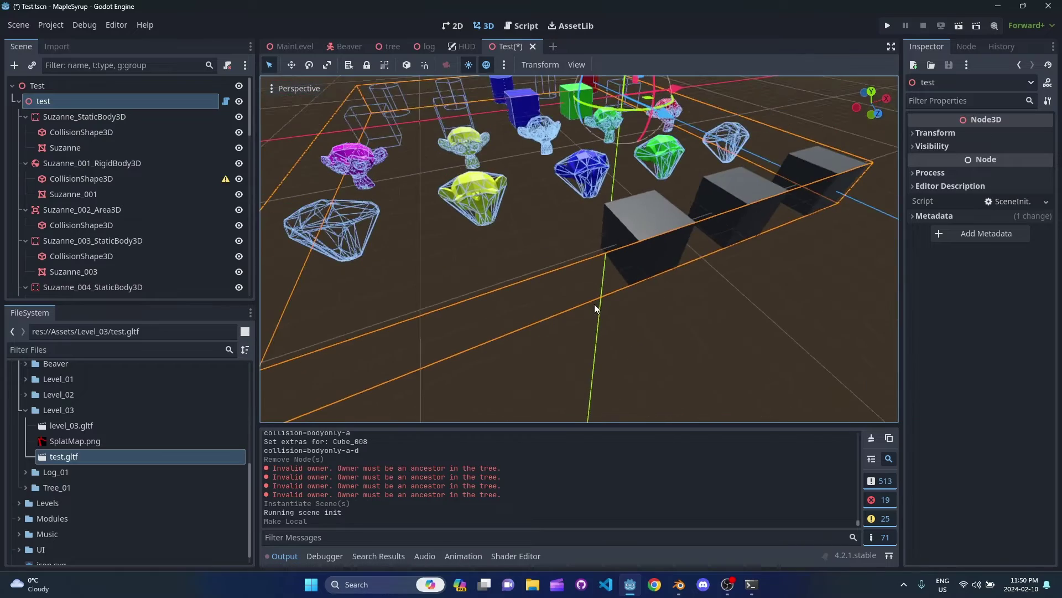
scroll(127, 219, down, 10)
scroll(193, 230, down, 5)
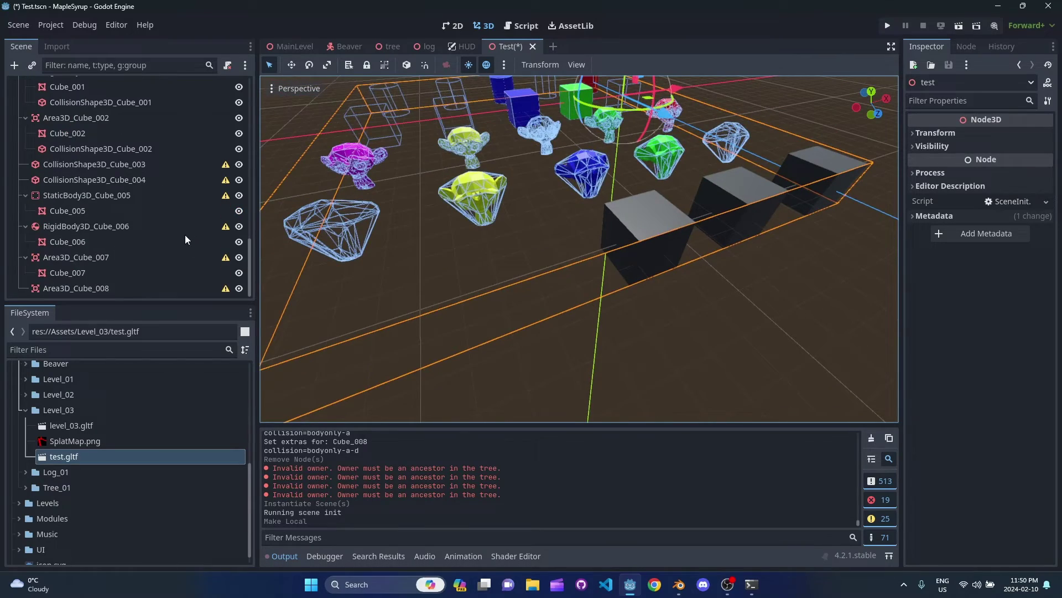
click(94, 287)
right_drag(580, 249, 579, 249)
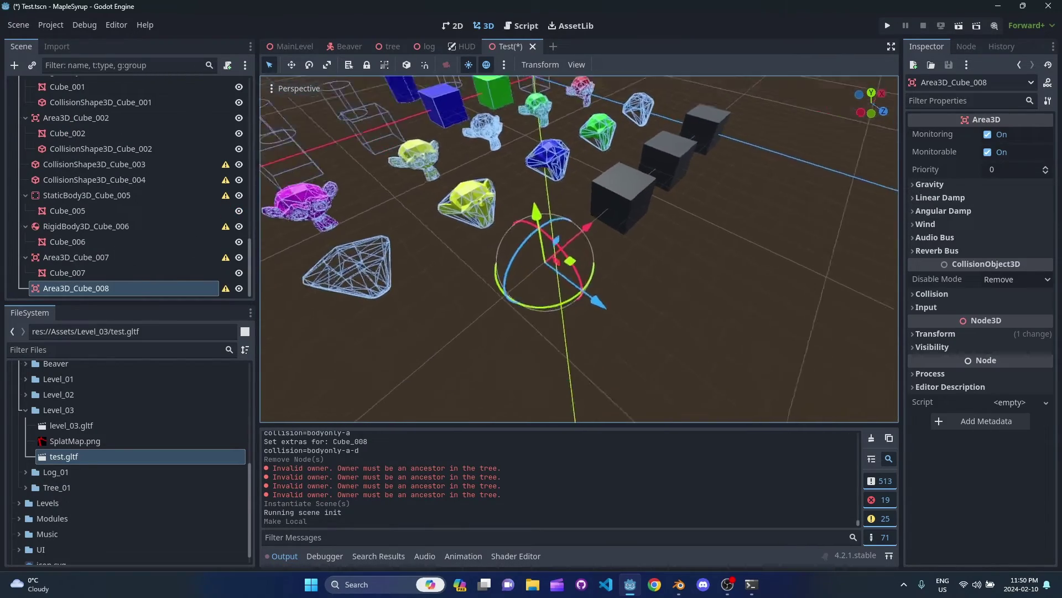
right_drag(362, 288, 361, 287)
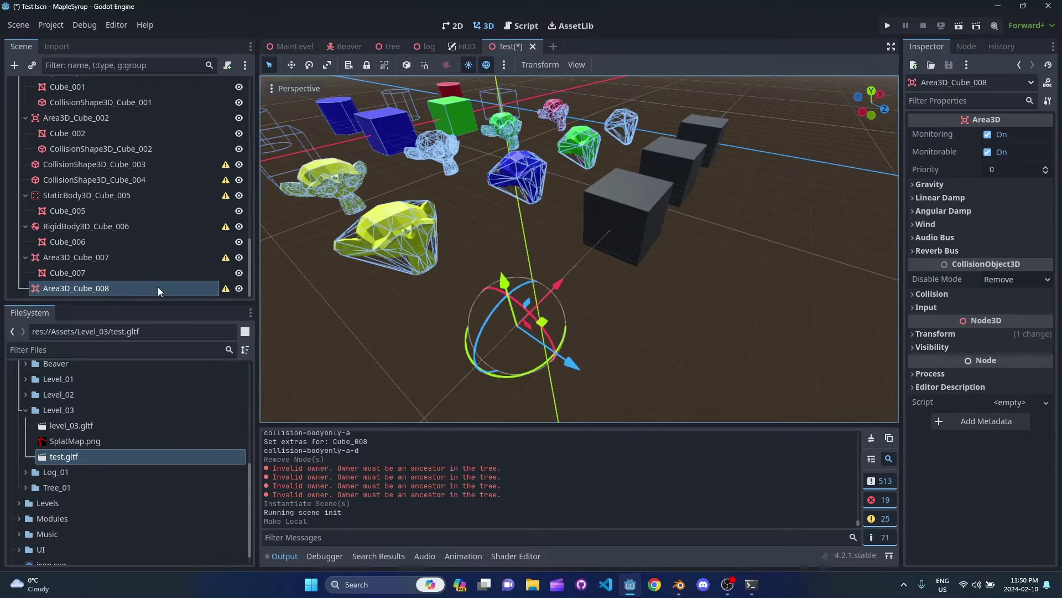
click(542, 335)
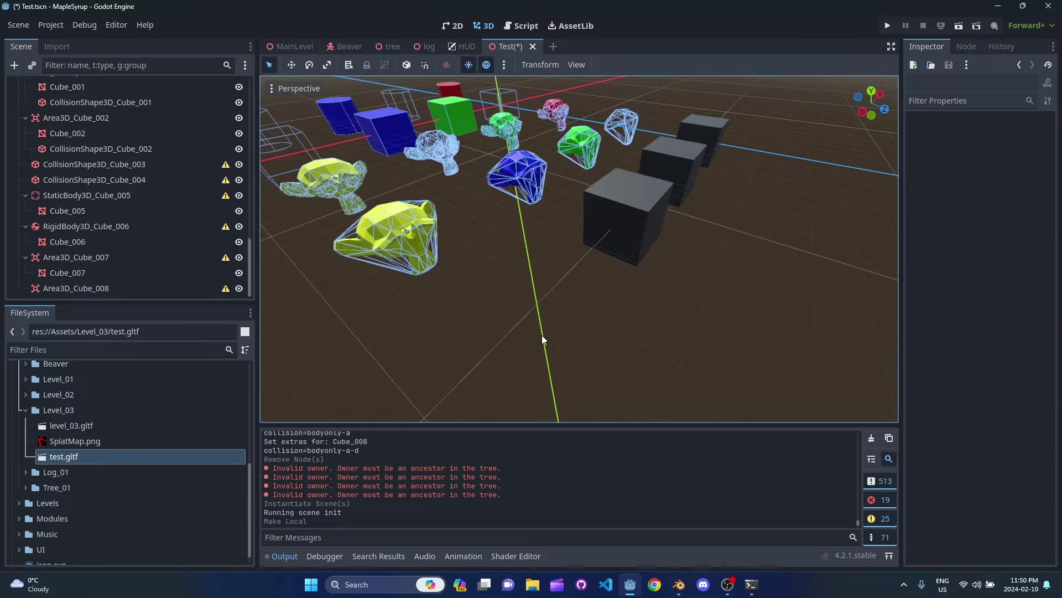
click(108, 291)
right_drag(298, 289, 297, 289)
right_drag(266, 340, 266, 340)
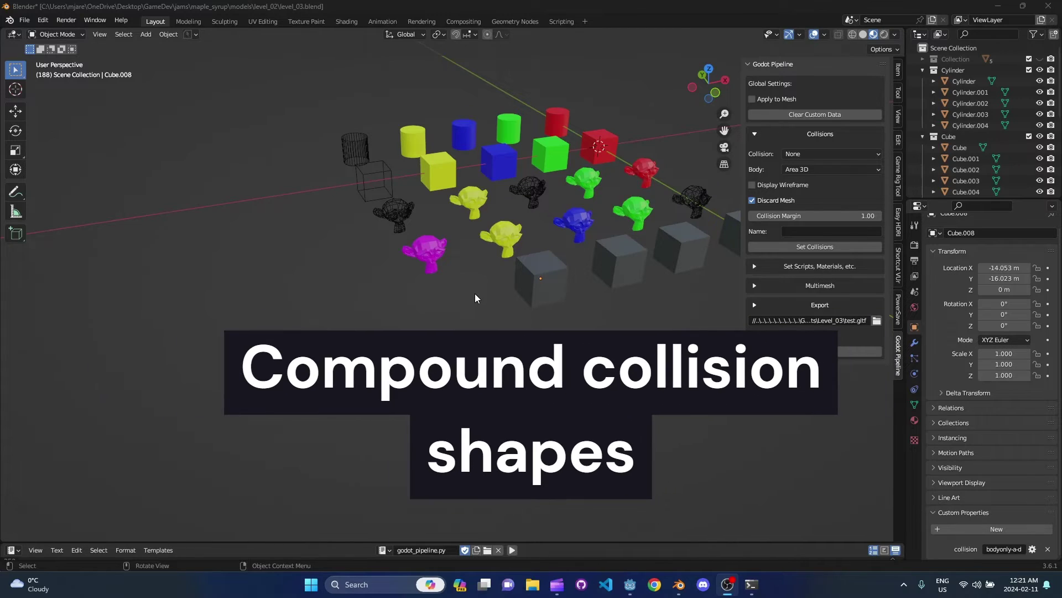
Step: Switch to Blender and collapse the Cylinder and Cube collections in the scene hierarchy
middle_drag(447, 290, 480, 267)
scroll(477, 254, up, 2)
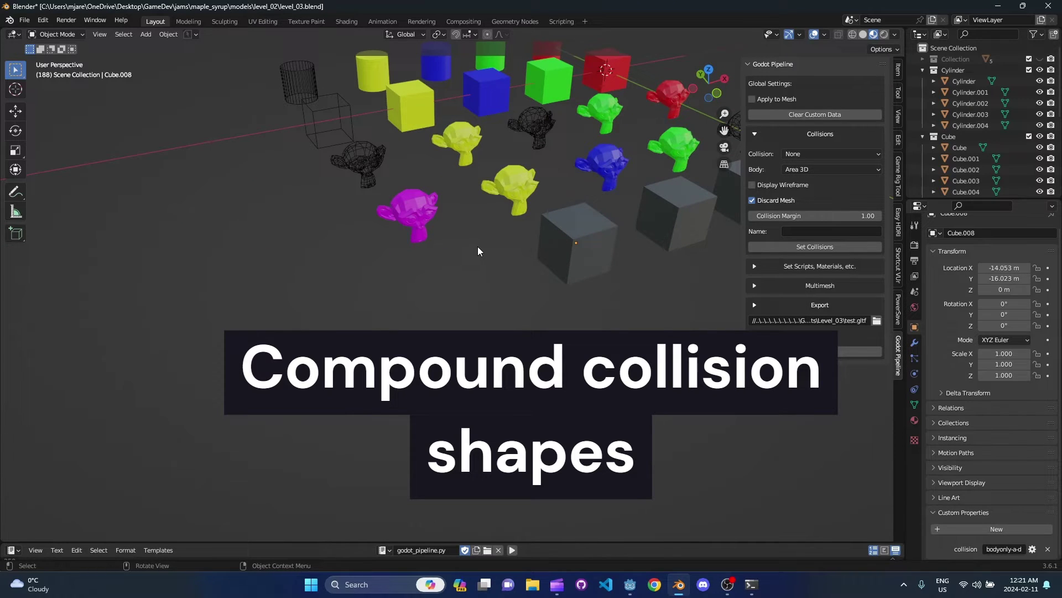
shift+middle_drag(477, 247, 490, 207)
click(922, 70)
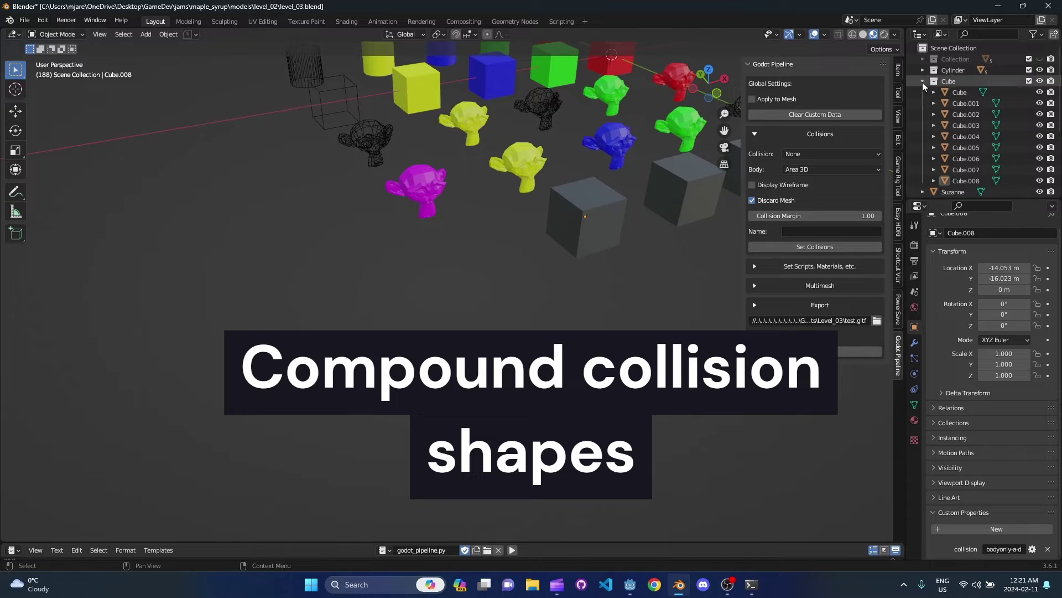
click(922, 82)
Step: Place the 3D cursor in the empty area in front of the magenta monkey head and add a 2 m cube there
scroll(610, 241, down, 3)
middle_drag(494, 246, 440, 273)
shift+right_click(437, 272)
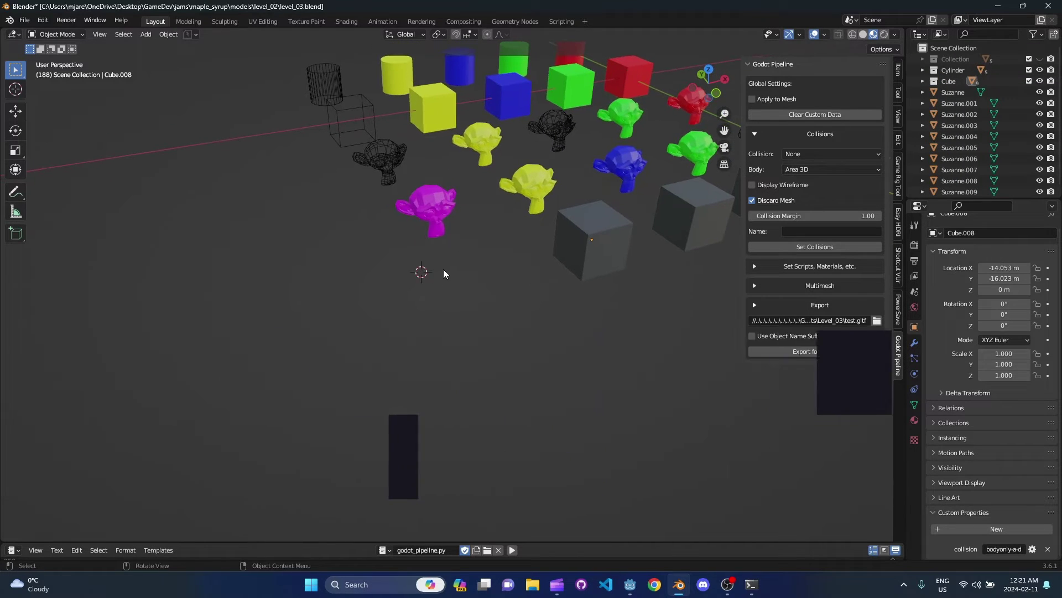
key(shift+a)
click(489, 274)
scroll(435, 281, up, 2)
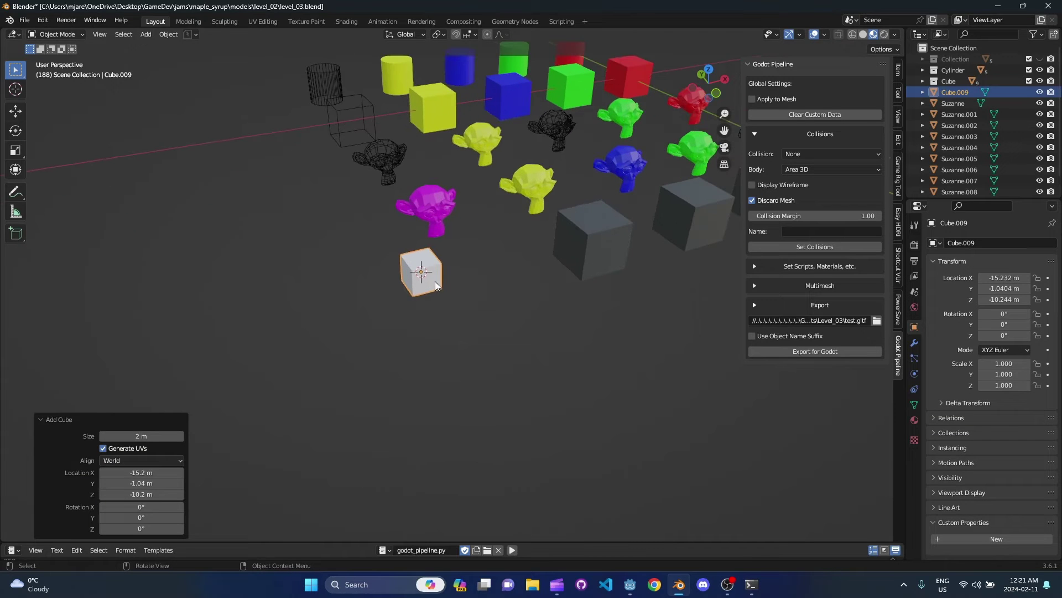
Step: Extrude the top face of the new cube upward about 8.2 m to form a tall pillar
shift+middle_drag(435, 281, 455, 298)
key(Tab)
key(e)
right_click(454, 277)
click(453, 272)
key(e)
click(469, 173)
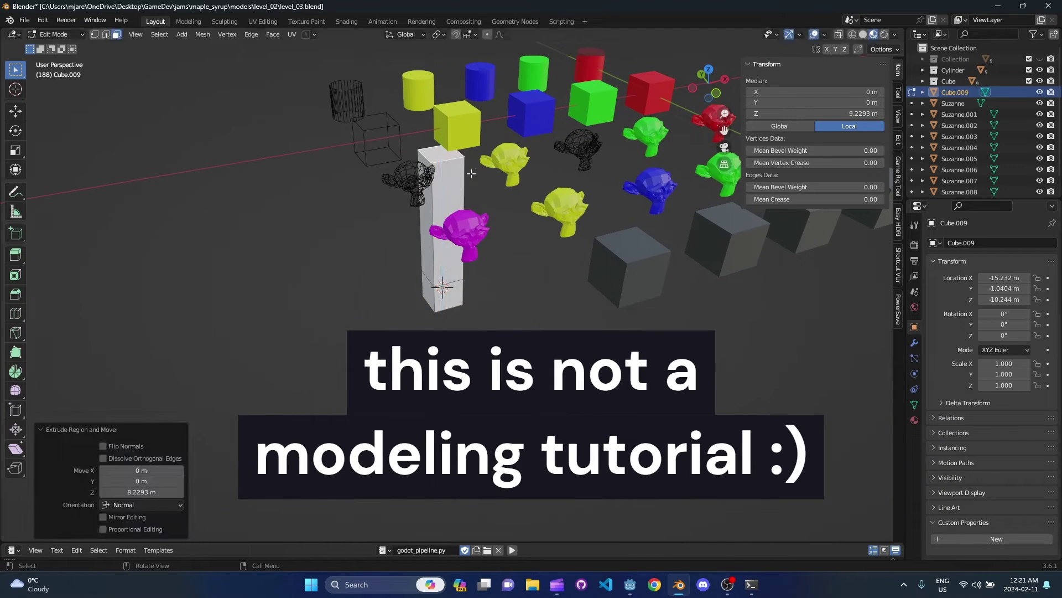
Step: Move the whole pillar mesh along Y and then across the horizontal plane, well away from the other models
key(a)
key(g)
key(y)
click(576, 210)
middle_drag(576, 210, 436, 244)
key(g)
key(shift+z)
click(316, 310)
Step: Extrude a corner block on top of the pillar, and extrude its side face about 6.7 m into a crossbeam
middle_drag(315, 310, 526, 183)
key(e)
click(519, 161)
click(478, 155)
key(e)
click(296, 158)
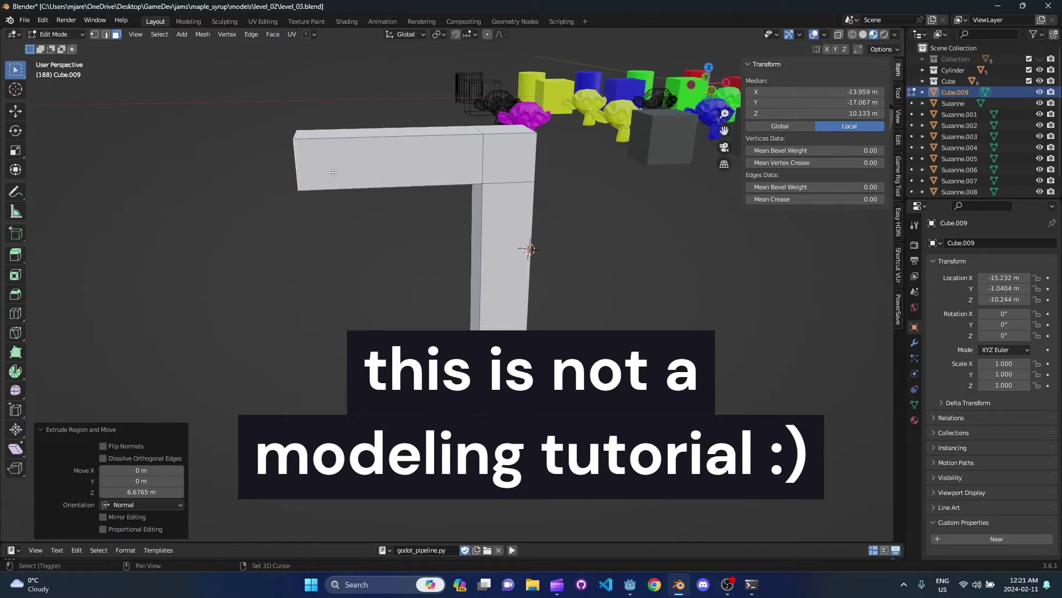
Step: Extrude a second corner at the crossbeam's end and a second leg down from it, completing the arch in Object Mode
key(e)
middle_drag(296, 157, 388, 147)
key(e)
middle_drag(398, 282, 415, 338)
scroll(447, 285, down, 4)
key(Tab)
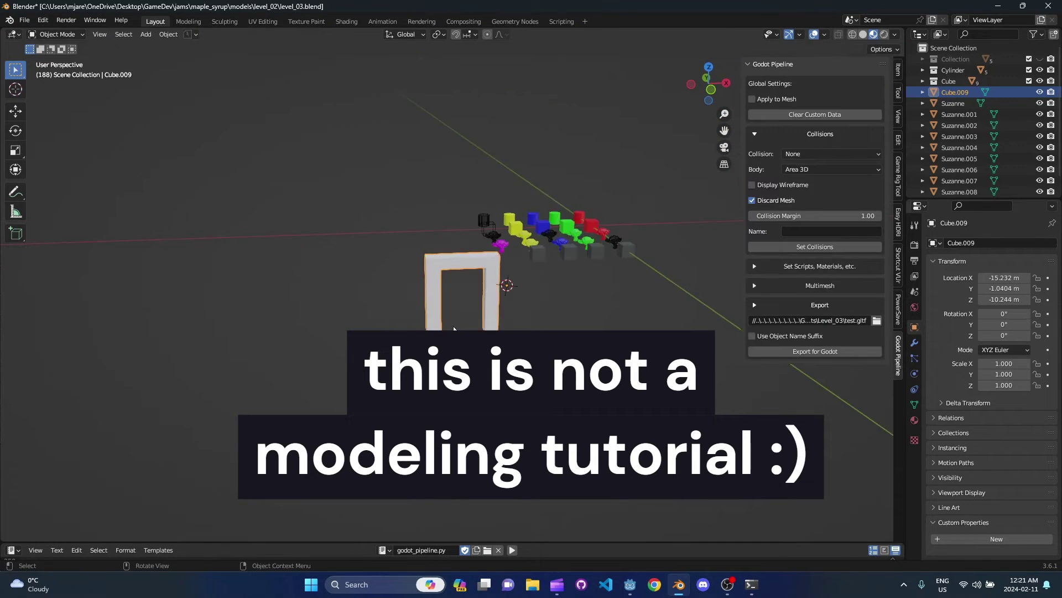
Step: Save the file and move the arch into a new collection named Test
key(ctrl+s)
scroll(447, 285, up, 4)
scroll(447, 285, down, 1)
text(mTest)
key(Return)
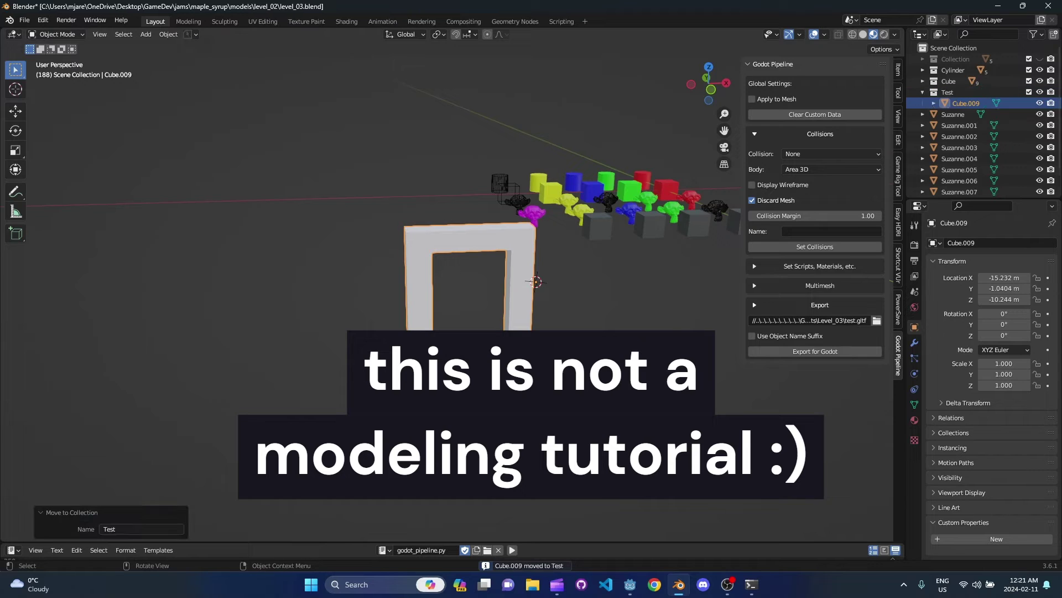
Step: Duplicate the arch in place and hide the original Cube.009 in the viewport
middle_drag(545, 269, 537, 327)
scroll(542, 265, up, 4)
scroll(497, 268, down, 1)
scroll(558, 327, down, 4)
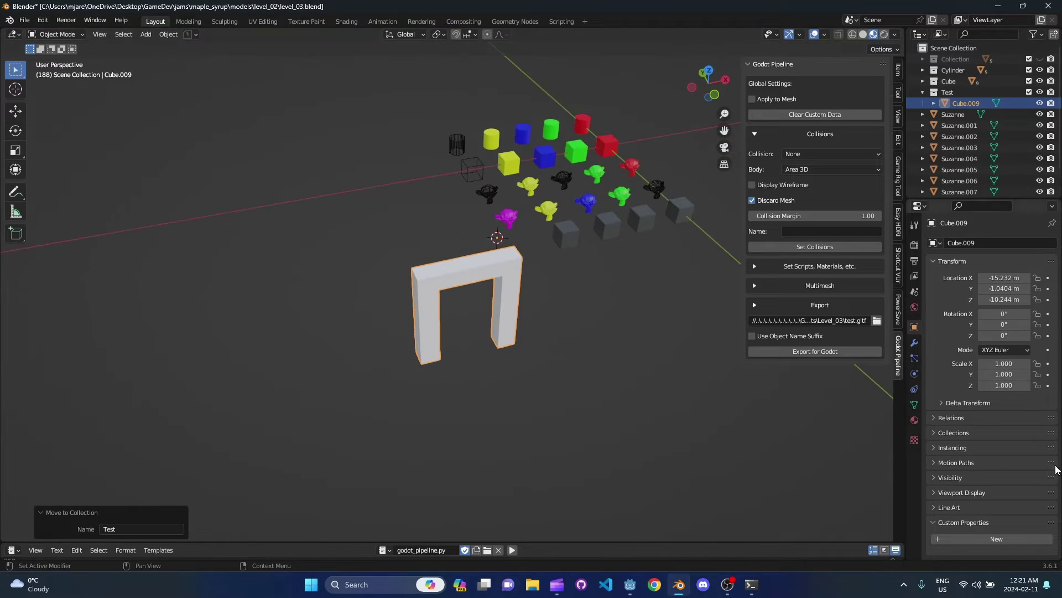
middle_drag(731, 406, 573, 300)
key(shift+d)
right_click(517, 266)
key(Tab)
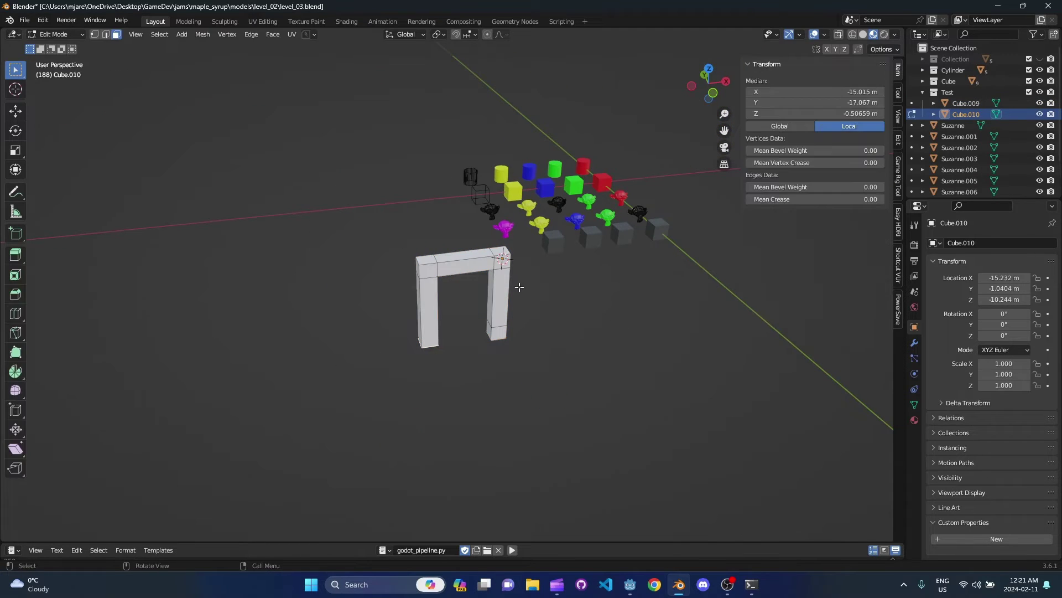
key(Tab)
click(1040, 104)
Step: Separate the duplicated arch's right leg, including its top corner, into its own object
scroll(593, 289, up, 4)
key(Tab)
middle_drag(586, 287, 505, 216)
drag(535, 165, 464, 469)
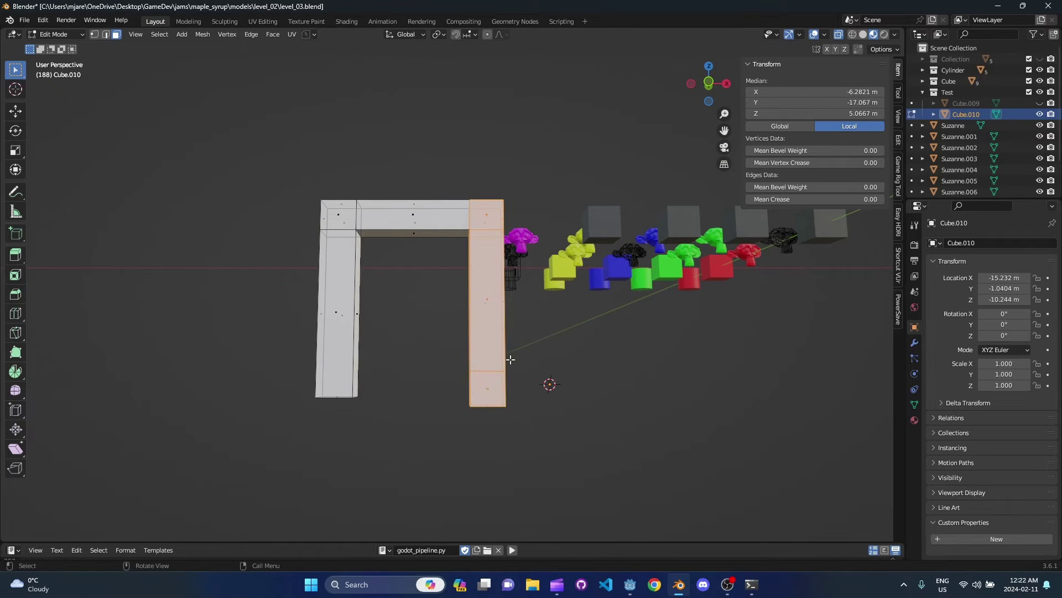
key(p)
click(509, 361)
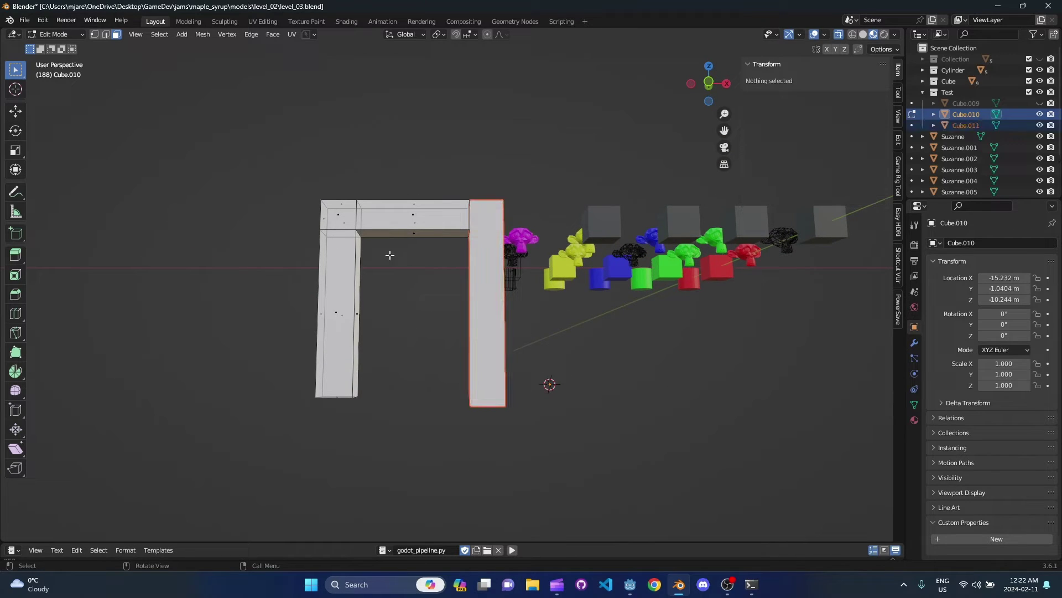
Step: Separate the duplicated arch's left leg, including its top corner, into its own object
middle_drag(390, 255, 383, 159)
drag(384, 159, 261, 430)
key(p)
click(262, 431)
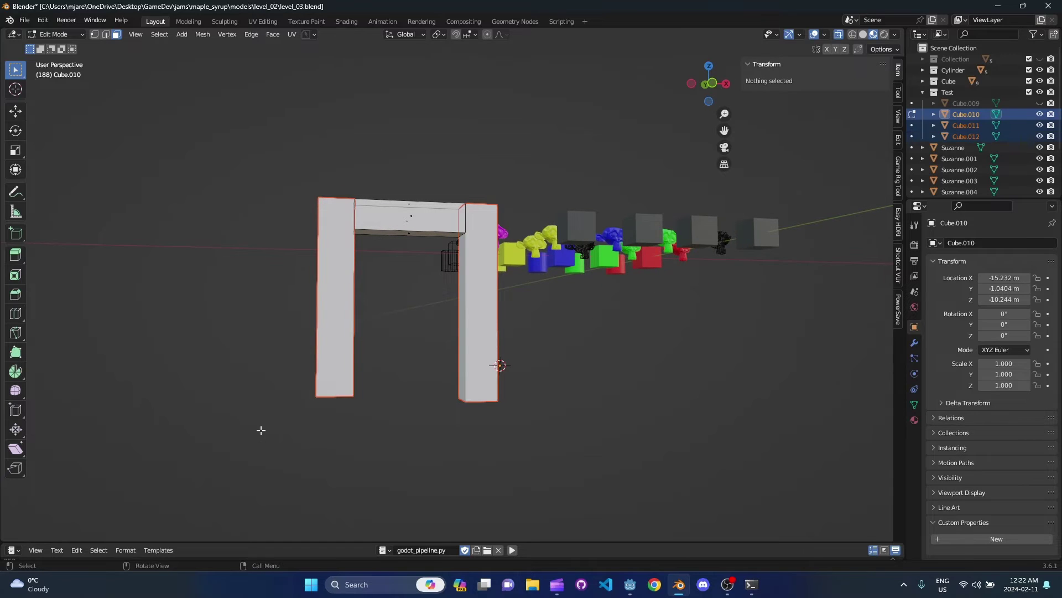
Step: Return to Object Mode and check the crossbeam and the two legs by selecting each individually
middle_drag(364, 287, 404, 222)
key(Tab)
click(339, 234)
click(410, 212)
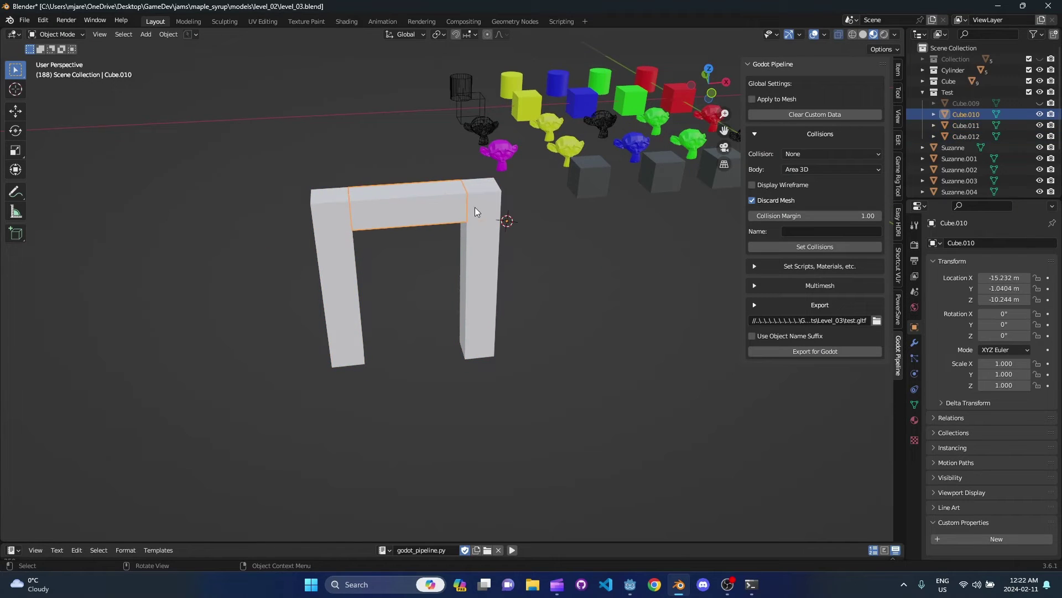
click(474, 207)
click(420, 215)
click(344, 241)
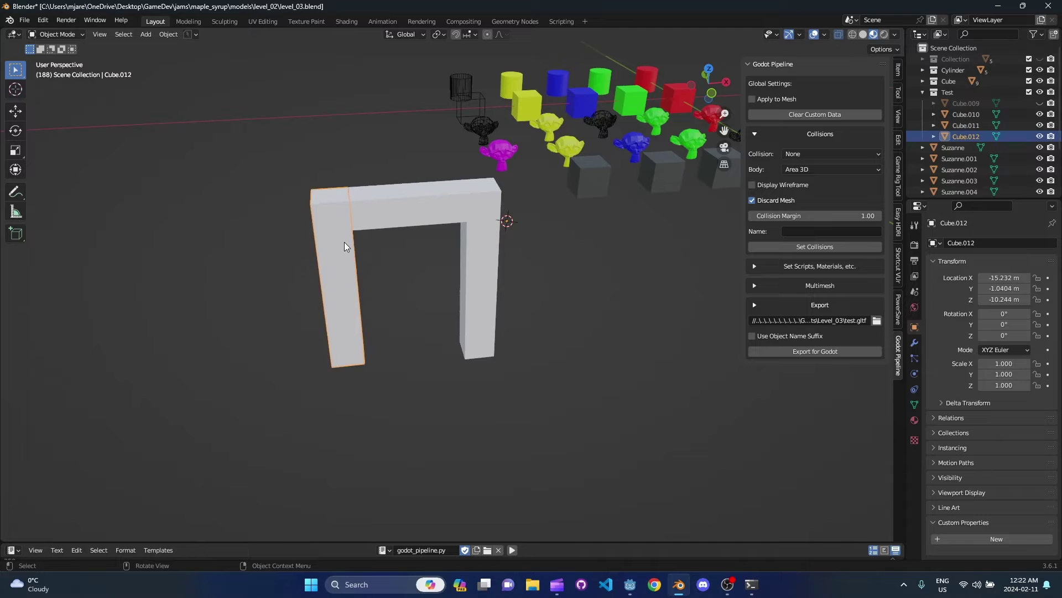
Step: Set Box collisions with body None on all three arch pieces, with Display Wireframe on and Discard Mesh off
middle_drag(345, 242, 417, 201)
shift+click(433, 226)
shift+click(469, 245)
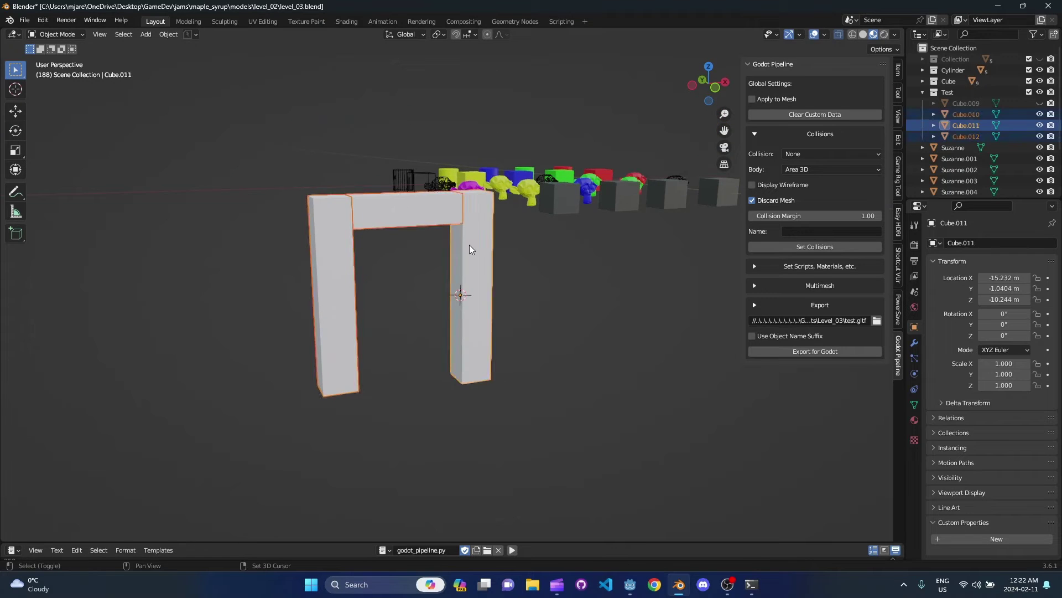
click(838, 154)
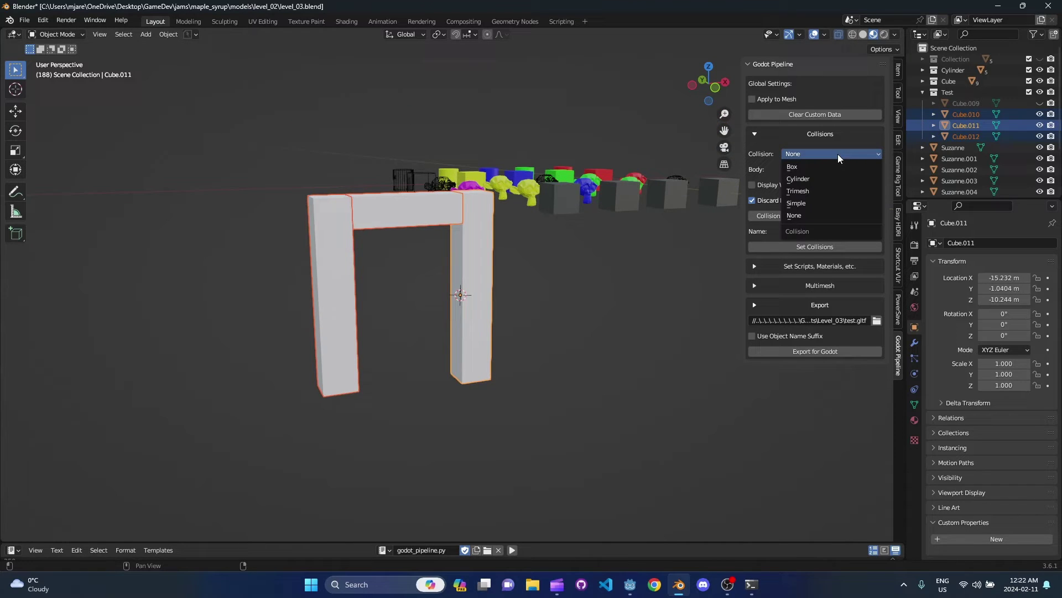
click(838, 166)
click(838, 167)
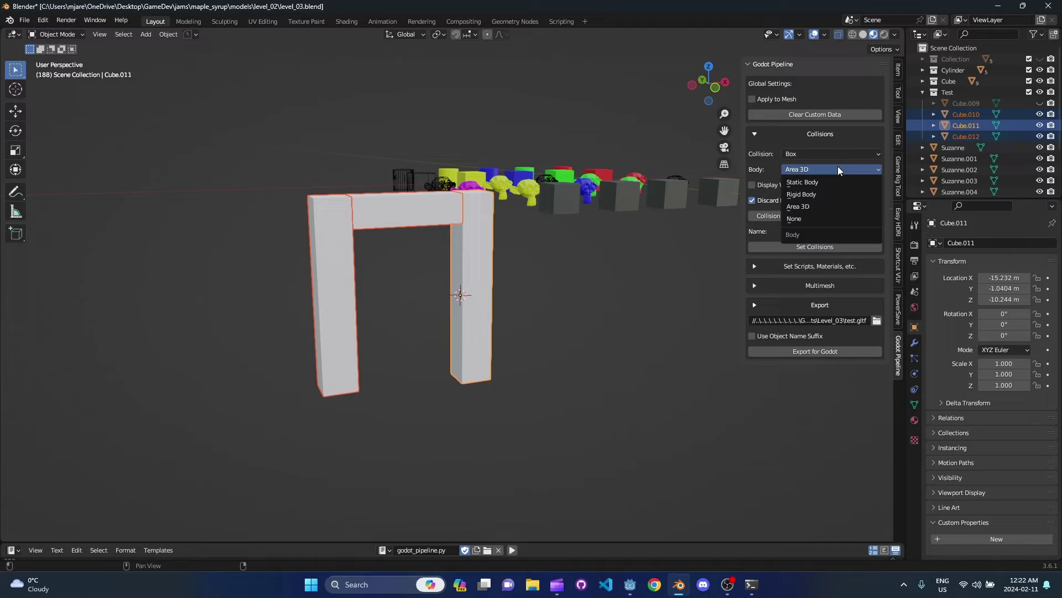
click(833, 214)
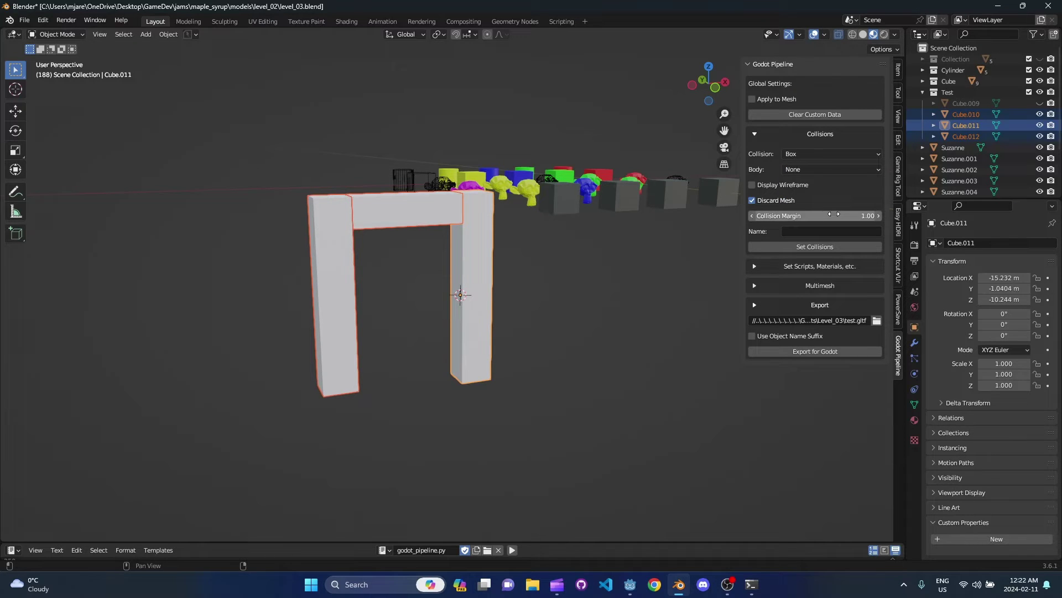
click(768, 198)
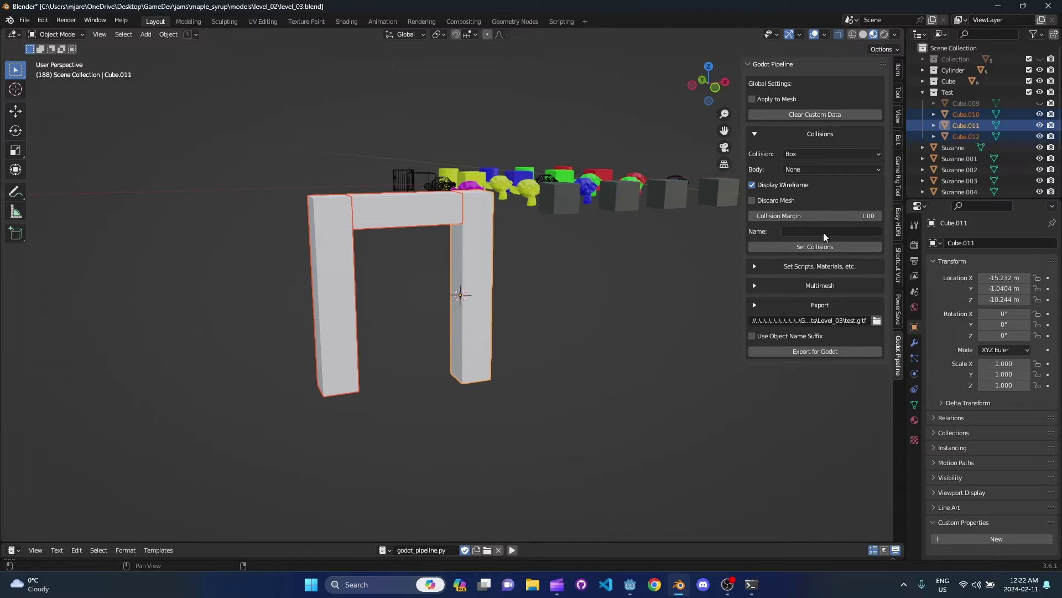
click(829, 248)
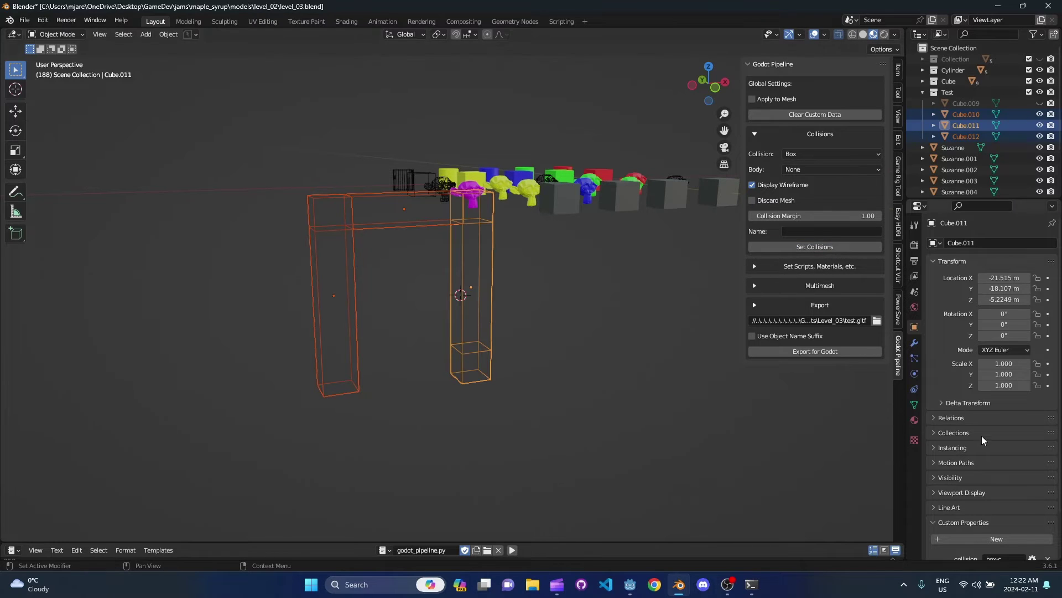
Step: Inspect the collision type and size custom properties of the wireframe arch pieces
scroll(982, 437, down, 2)
click(407, 204)
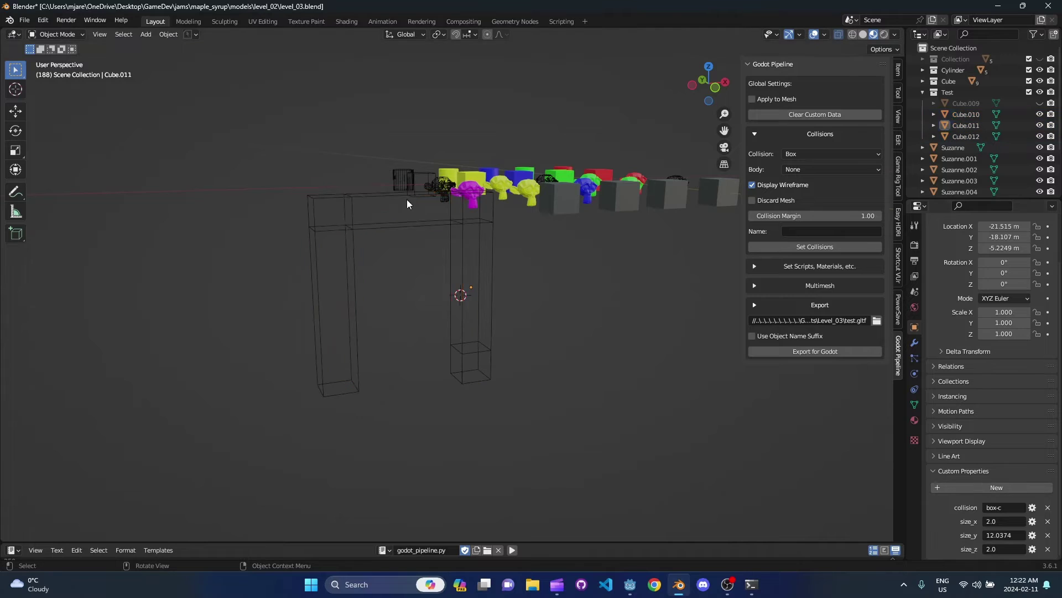
click(473, 285)
click(365, 287)
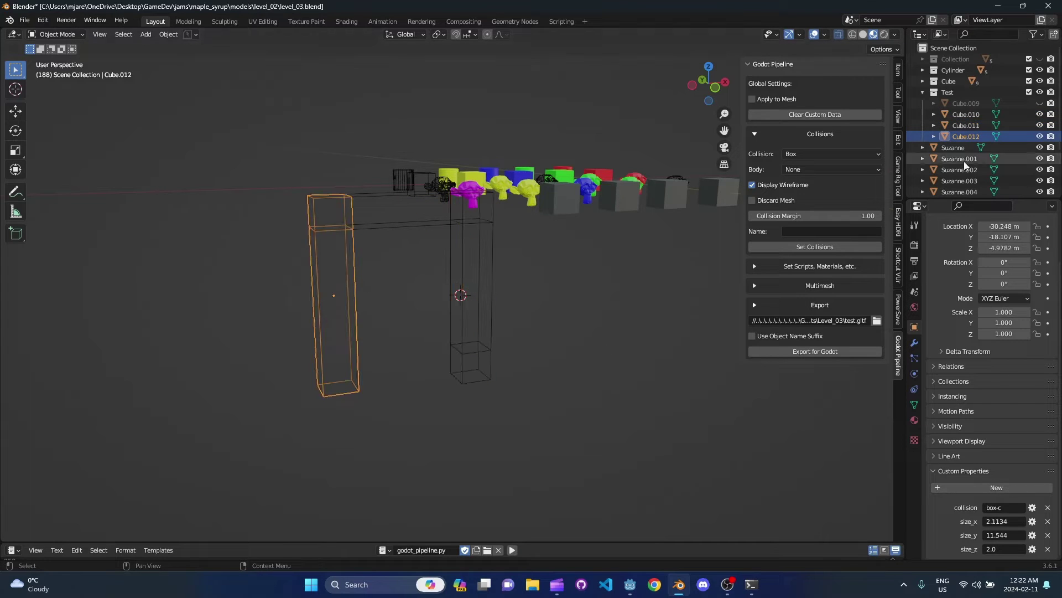
Step: Unhide Cube.009 and parent the three box collision pieces Cube.010, Cube.011 and Cube.012 to it as the object parent
click(1040, 103)
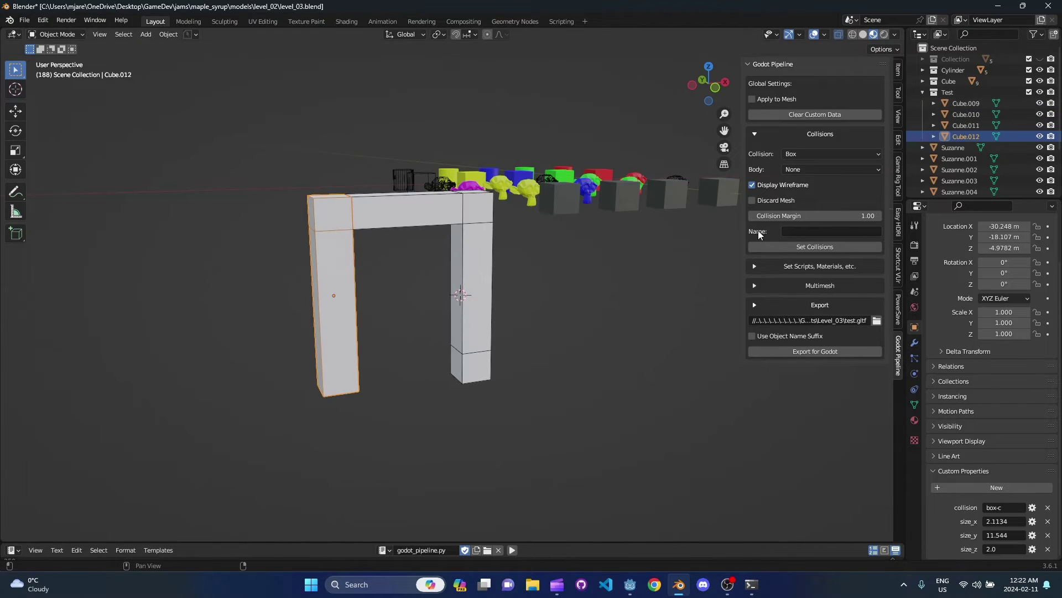
shift+click(971, 114)
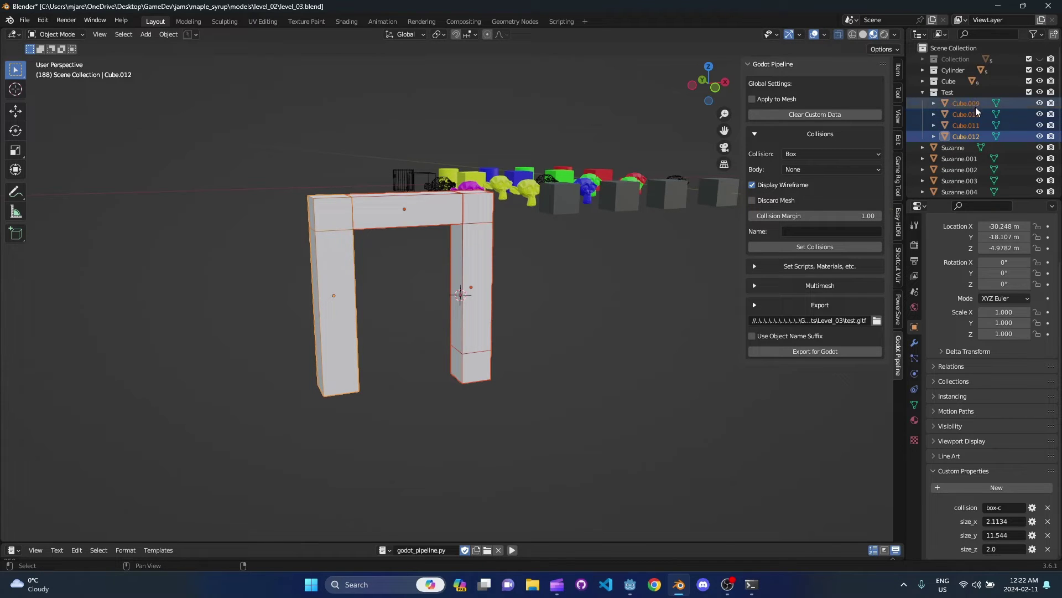
key(ctrl+z)
shift+click(975, 114)
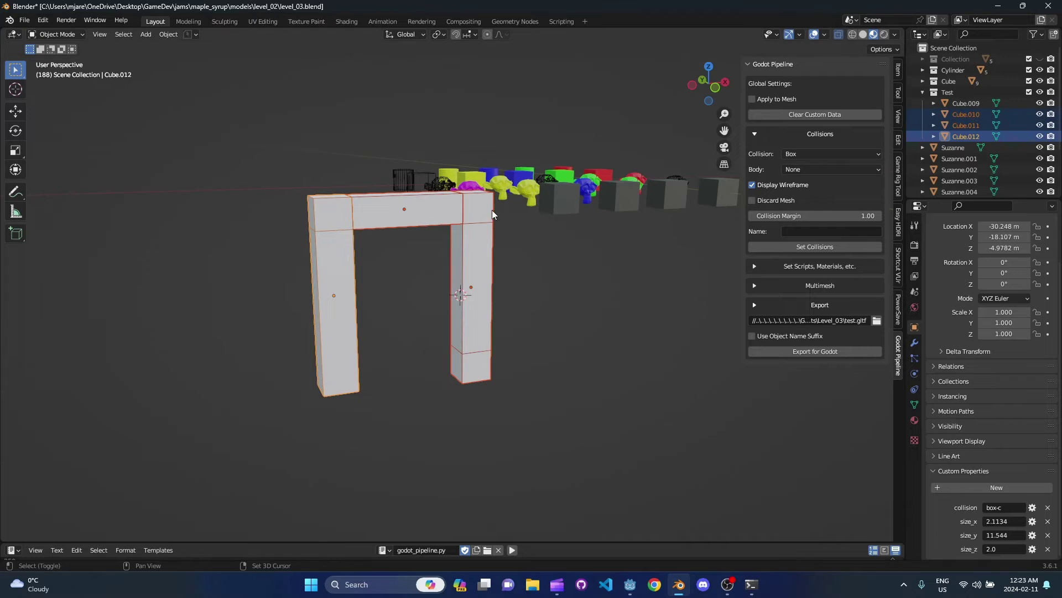
shift+click(412, 208)
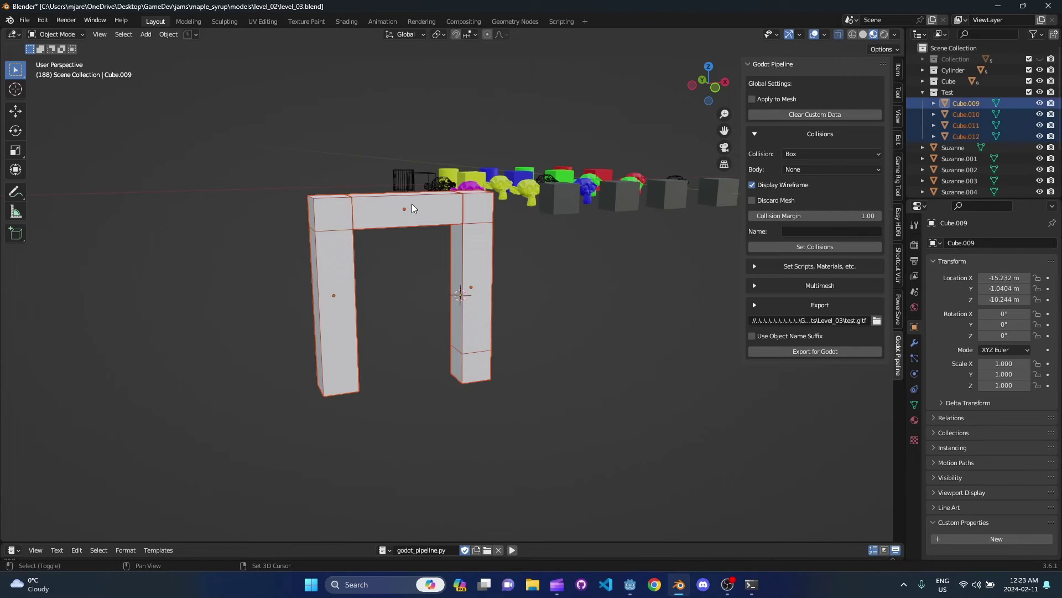
middle_drag(471, 254, 472, 264)
key(ctrl+p)
click(473, 262)
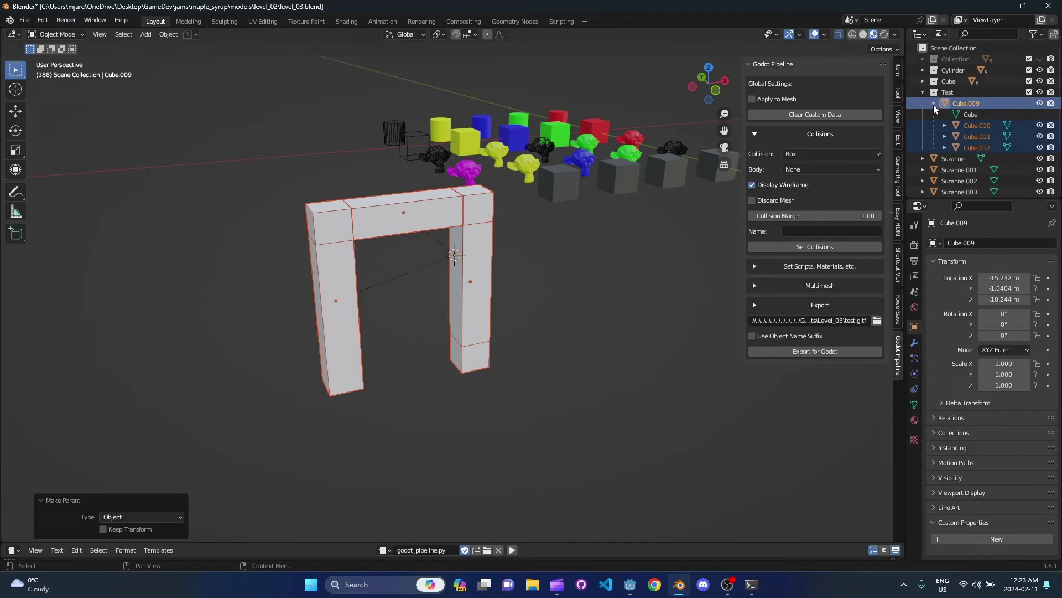
Step: Review the parent hierarchy by toggling Cube.009's visibility and selecting its child collision pieces
click(967, 103)
click(1041, 104)
click(1041, 103)
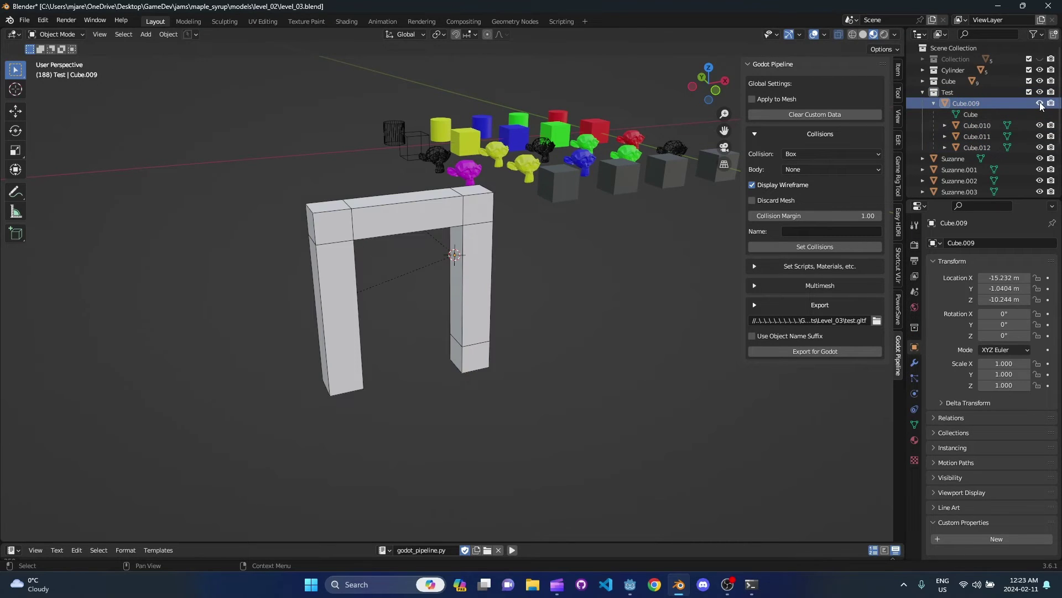
click(1040, 103)
click(1040, 103)
click(990, 136)
click(988, 147)
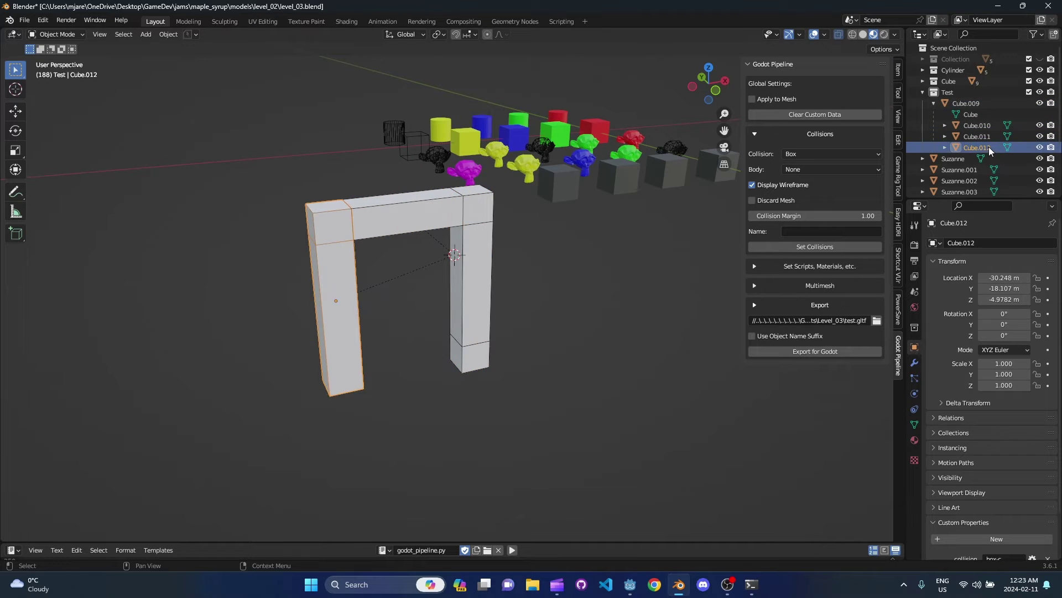
mouse_move(556, 191)
middle_down()
mouse_move(582, 194)
mouse_move(562, 184)
middle_up()
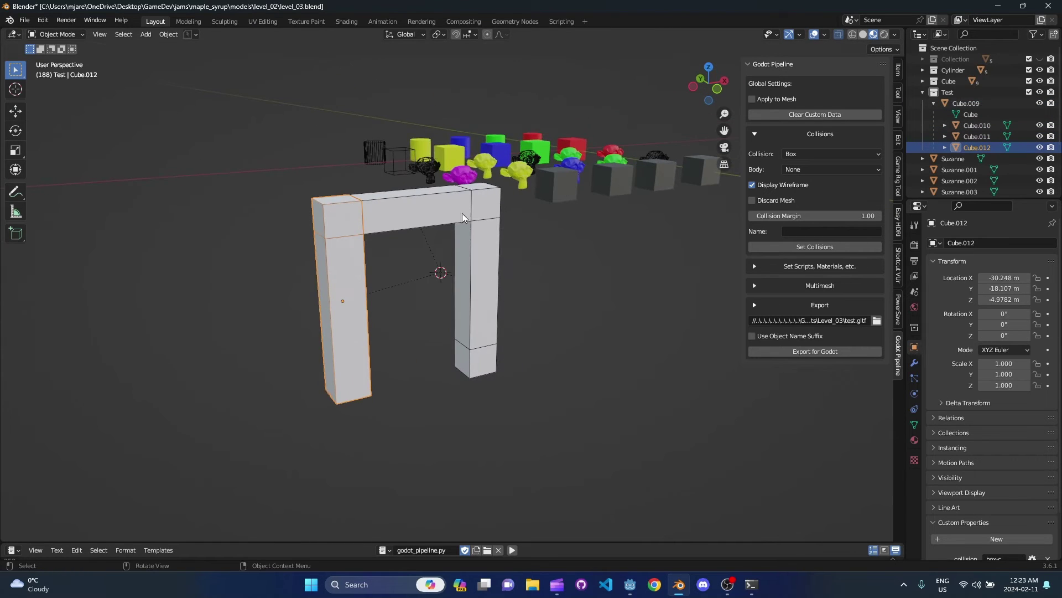
scroll(463, 213, up, 2)
scroll(452, 220, up, 2)
scroll(431, 245, down, 1)
shift+middle_drag(429, 224, 470, 250)
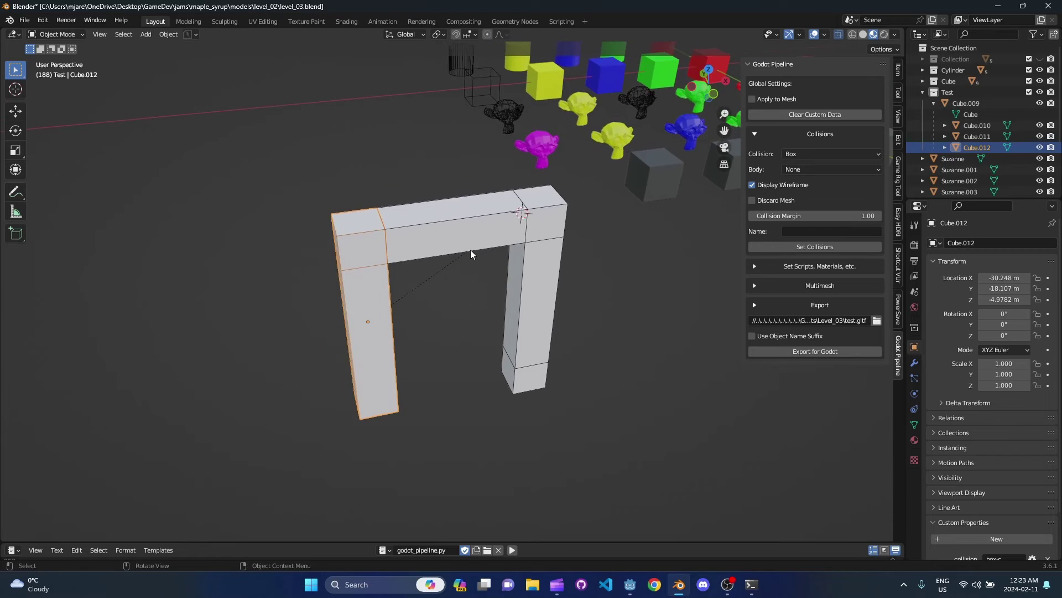
middle_drag(545, 201, 571, 205)
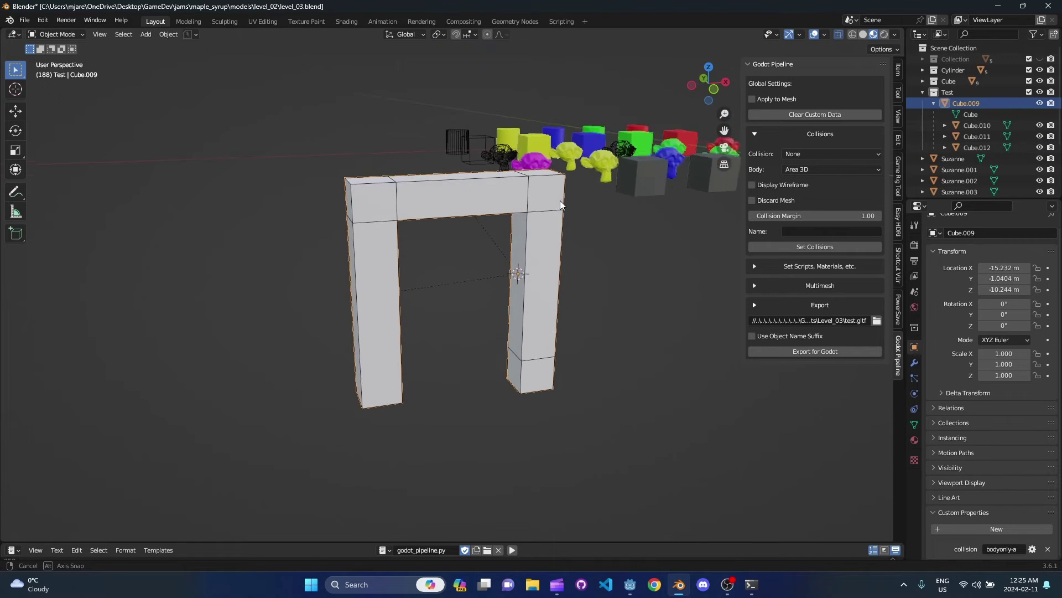
scroll(582, 225, up, 2)
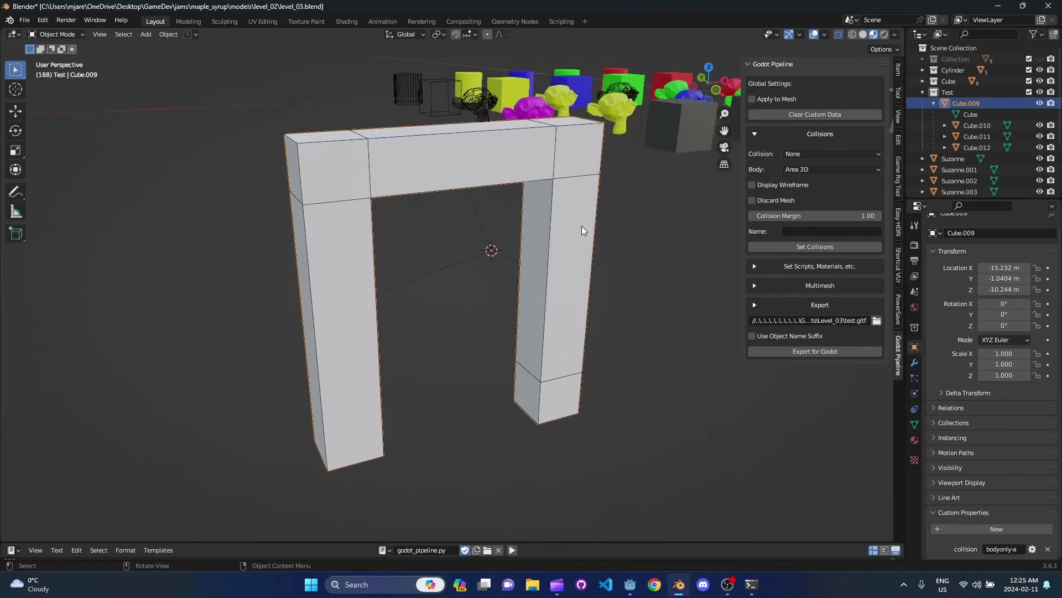
scroll(582, 226, down, 1)
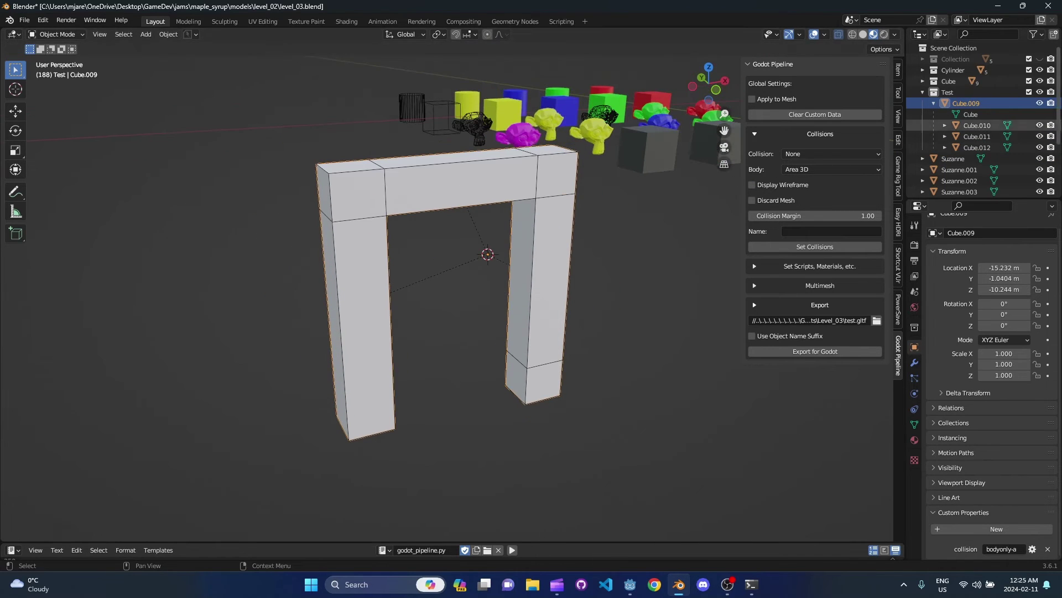
Step: Examine the collision custom properties of the three child pieces and of the parent arch Cube.009
click(978, 126)
scroll(980, 469, down, 1)
scroll(980, 469, down, 1)
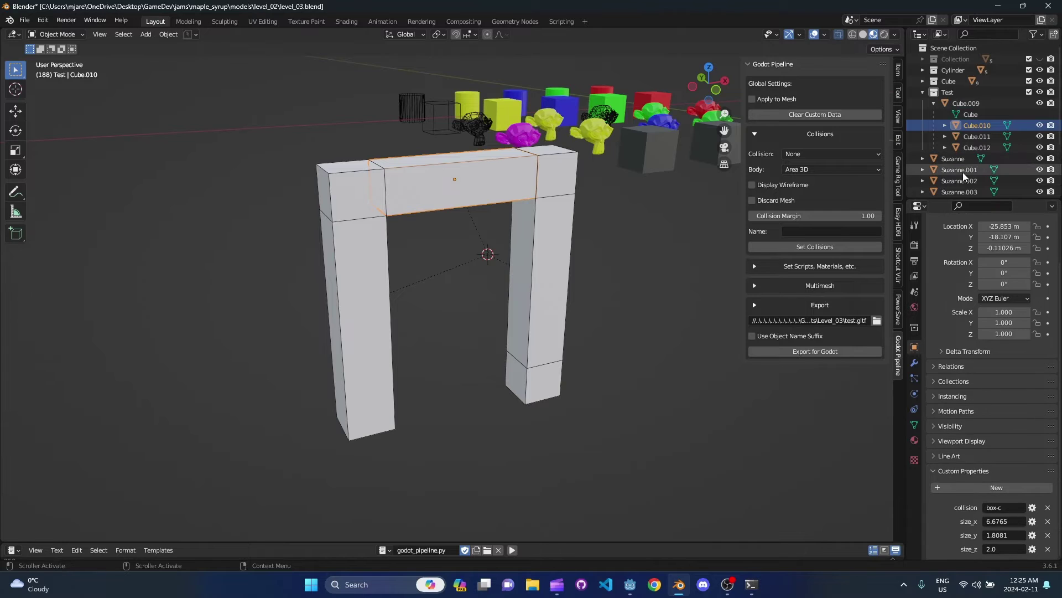
click(980, 136)
click(981, 148)
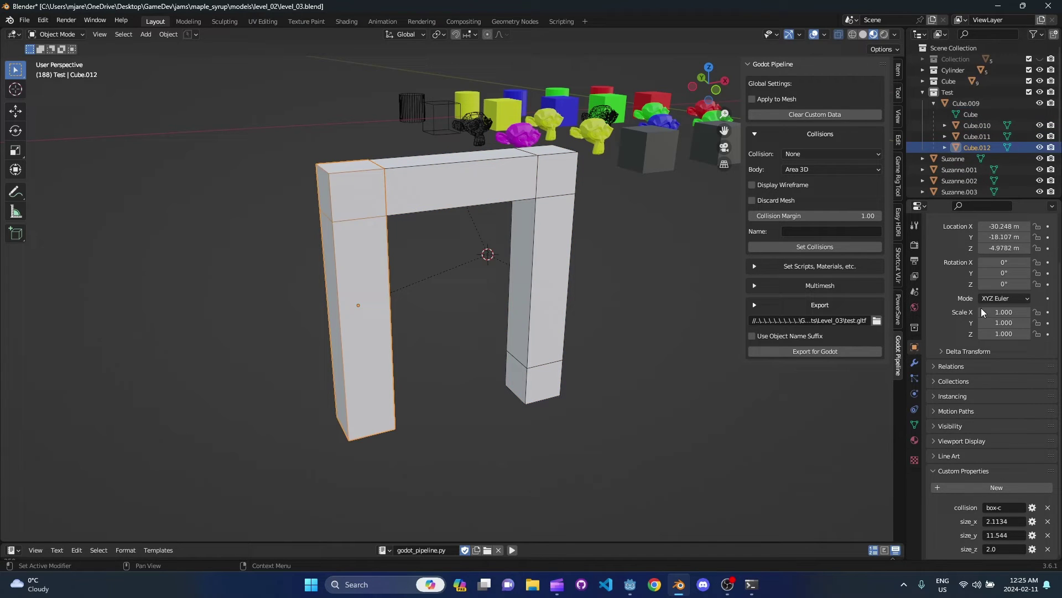
click(983, 105)
mouse_move(691, 199)
middle_down()
mouse_move(621, 217)
mouse_move(705, 203)
middle_up()
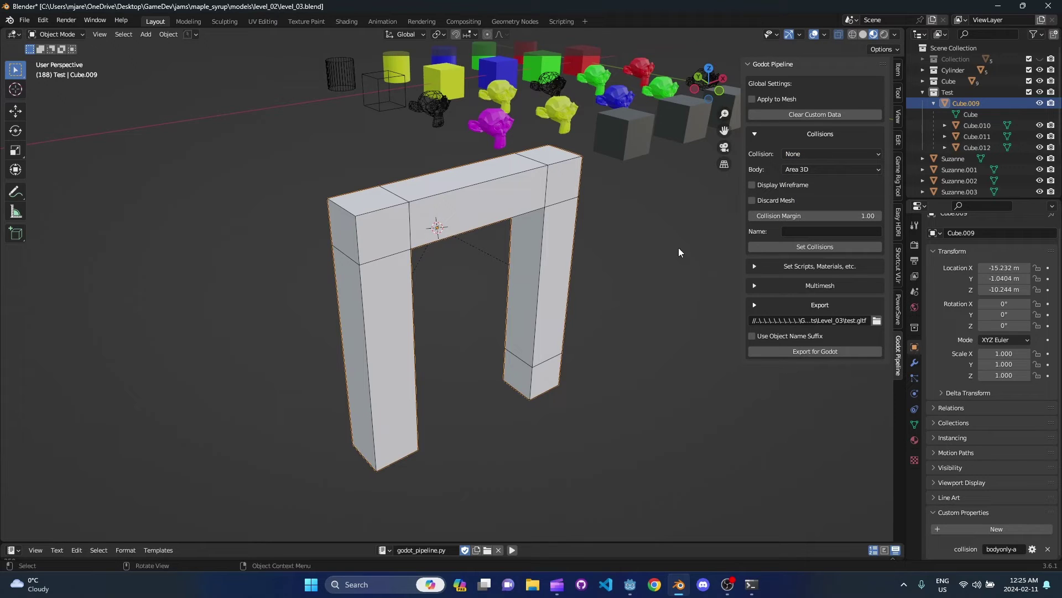
Step: Apply the collision None, body Area 3D setting to Cube.009, export test.gltf for Godot, and switch to Godot
click(820, 251)
click(820, 352)
key(alt+Tab)
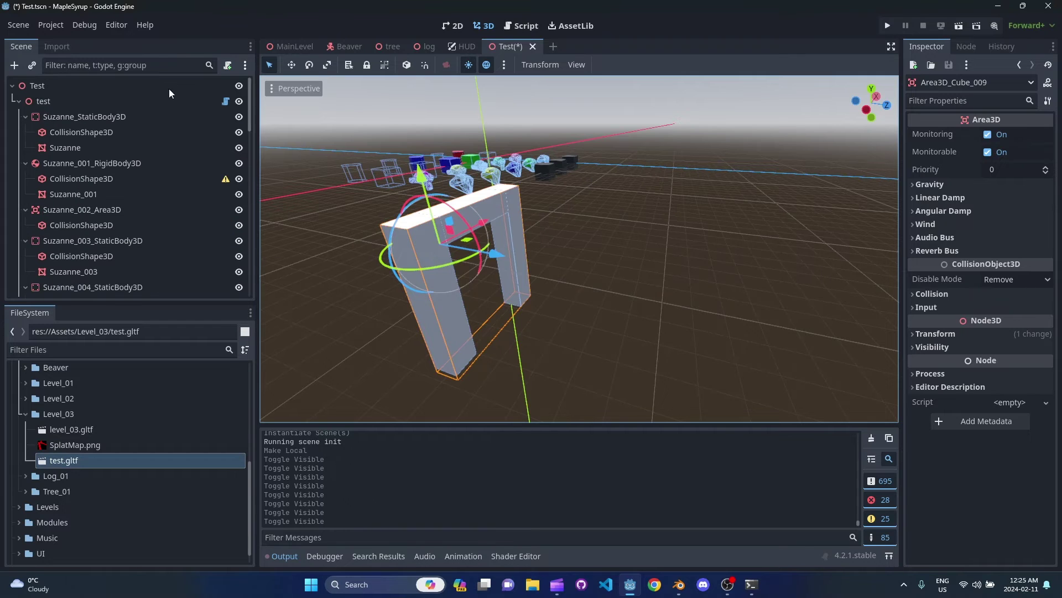
Step: Delete the previously imported test node from the Test scene and save the scene
click(81, 104)
key(Delete)
key(Return)
key(ctrl+s)
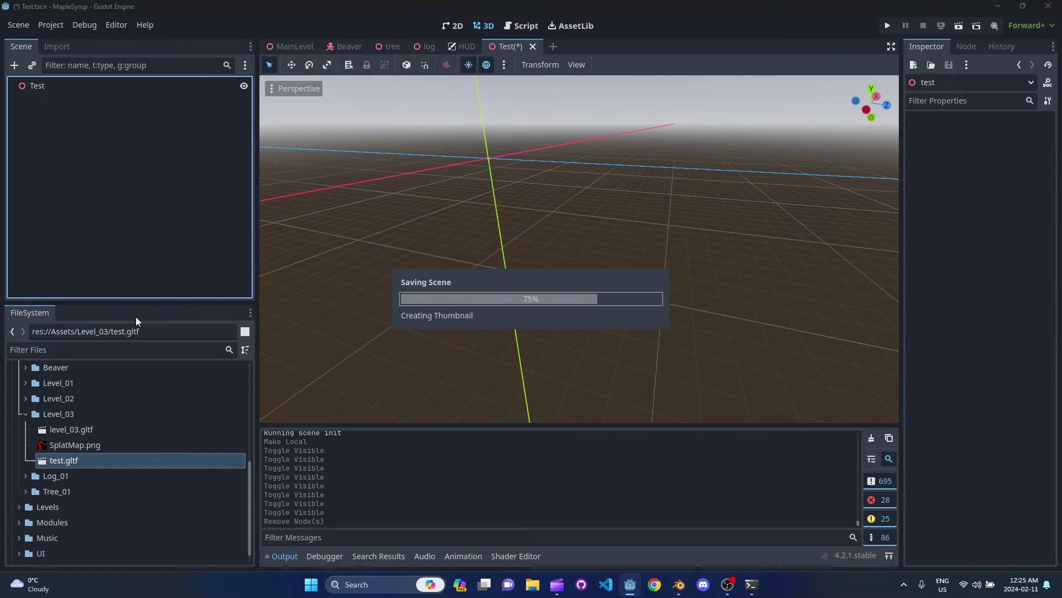
key(alt+Tab)
key(alt+Tab)
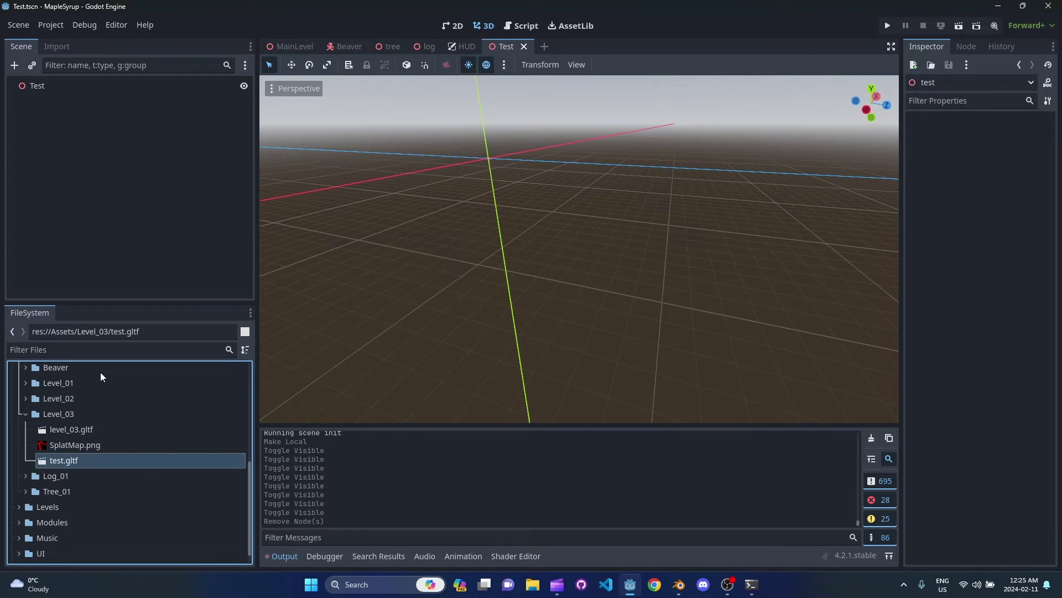
Step: Reimport test.gltf with its current import settings and return to the 3D view of the Test scene
click(56, 46)
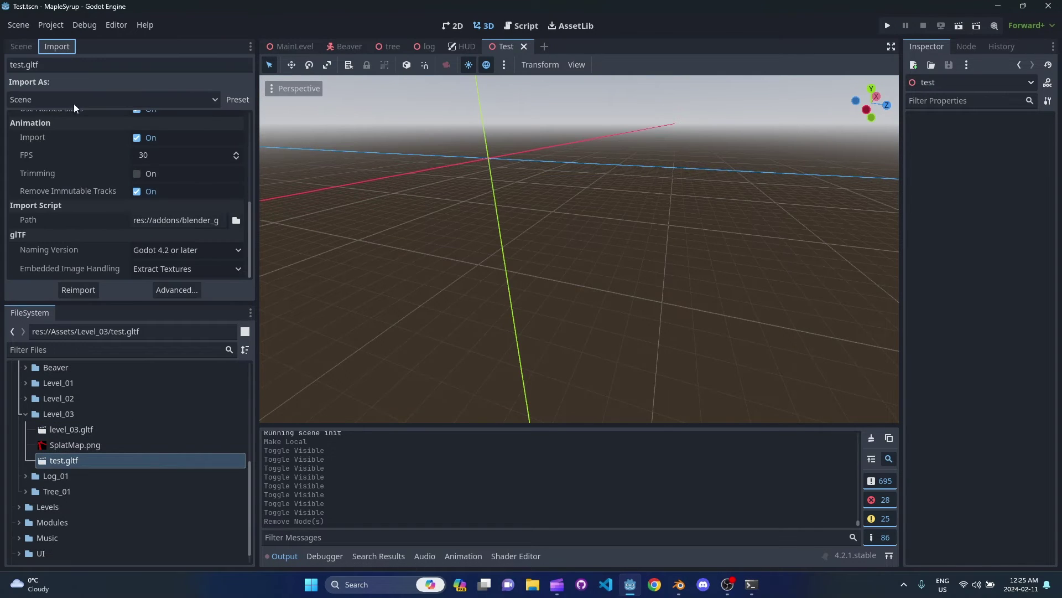
click(88, 290)
click(26, 47)
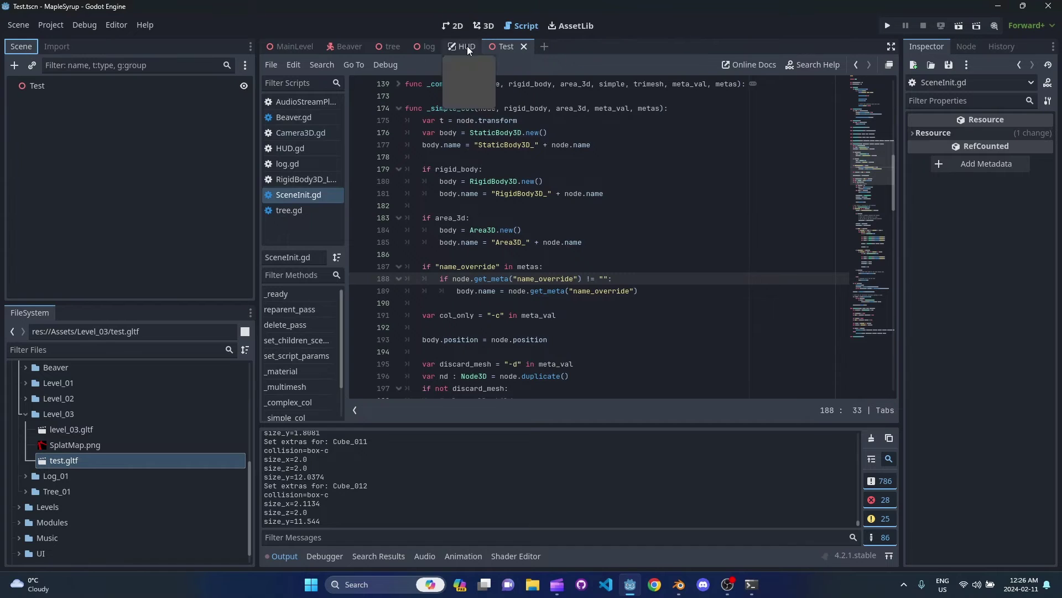
click(474, 28)
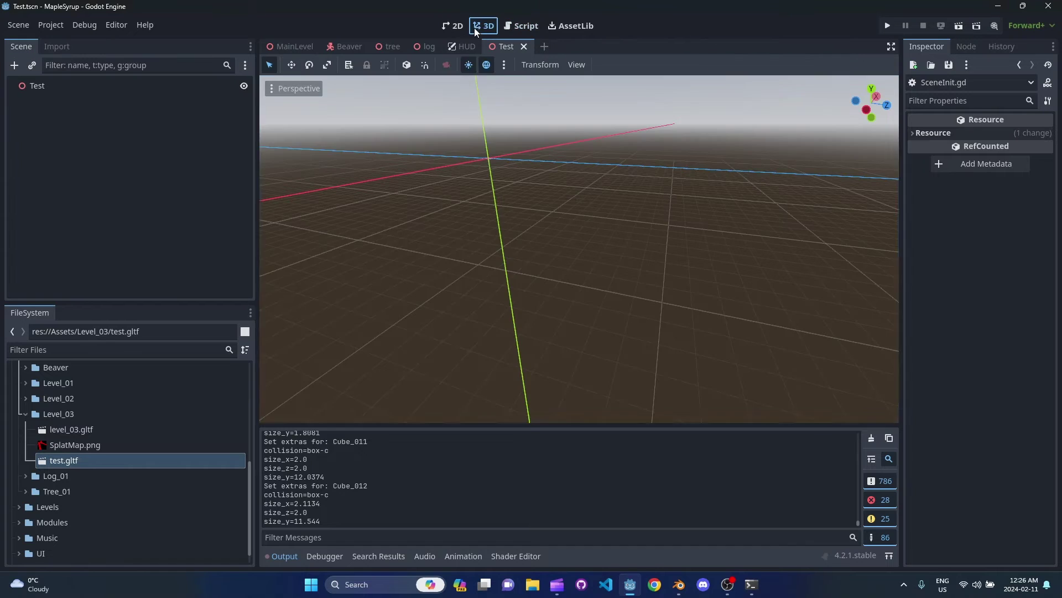
Step: Add an instance of test.gltf under the Test root node and make it local
drag(58, 94, 67, 95)
right_click(68, 96)
click(149, 481)
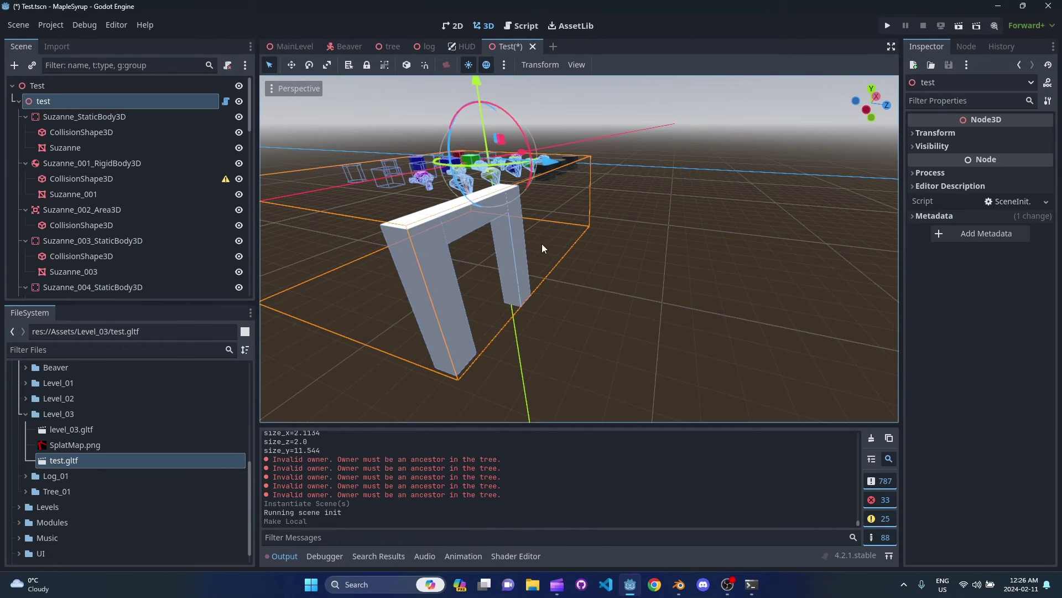
Step: Examine the imported arch body Area3D_Cube_009 and its child nodes around the model
key(w)
right_drag(543, 246, 516, 245)
click(519, 245)
scroll(86, 237, down, 12)
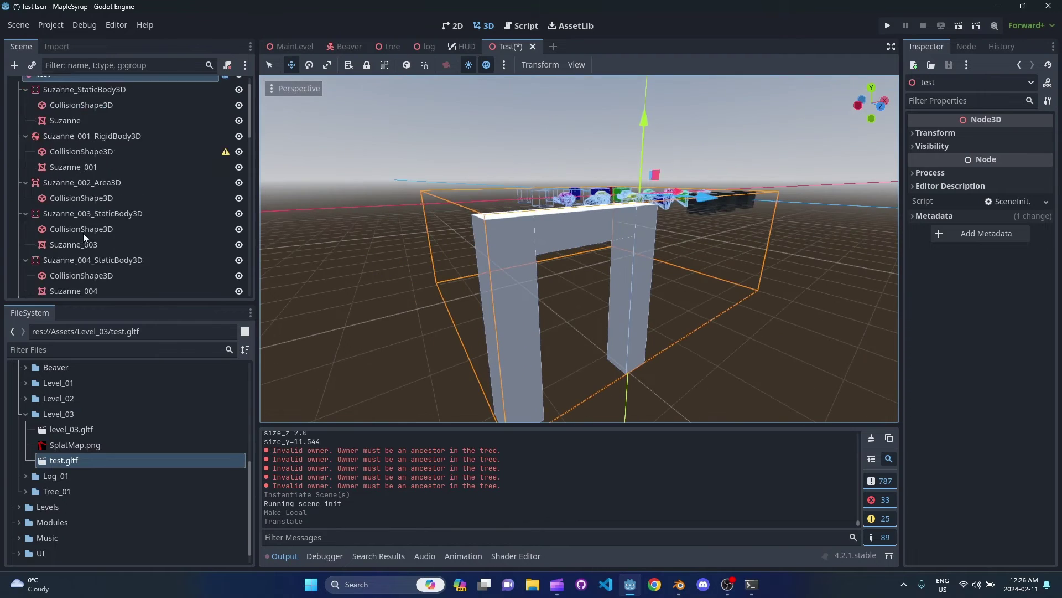
click(84, 231)
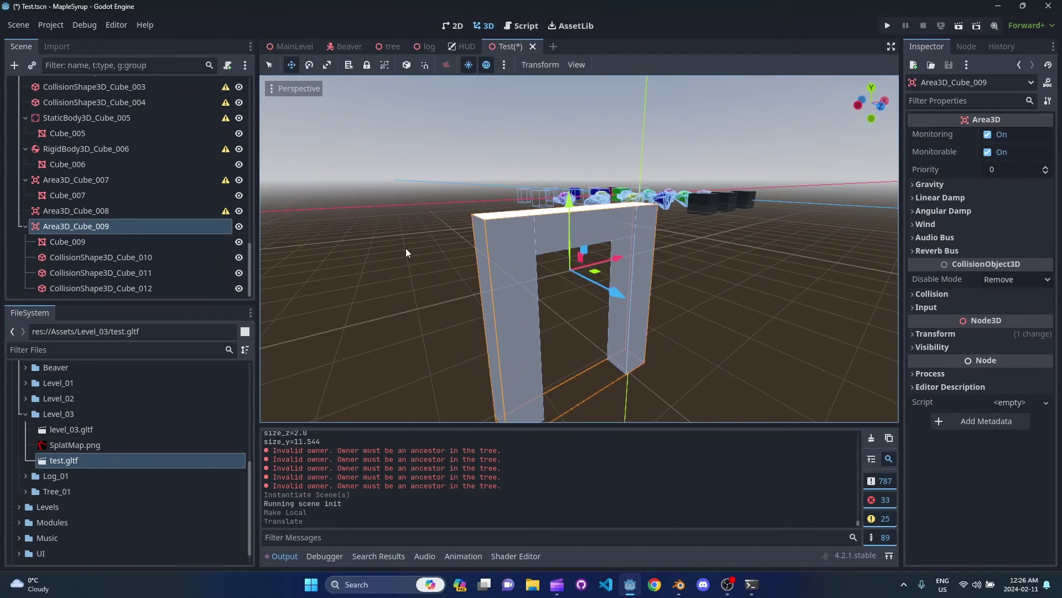
middle_drag(332, 254, 402, 251)
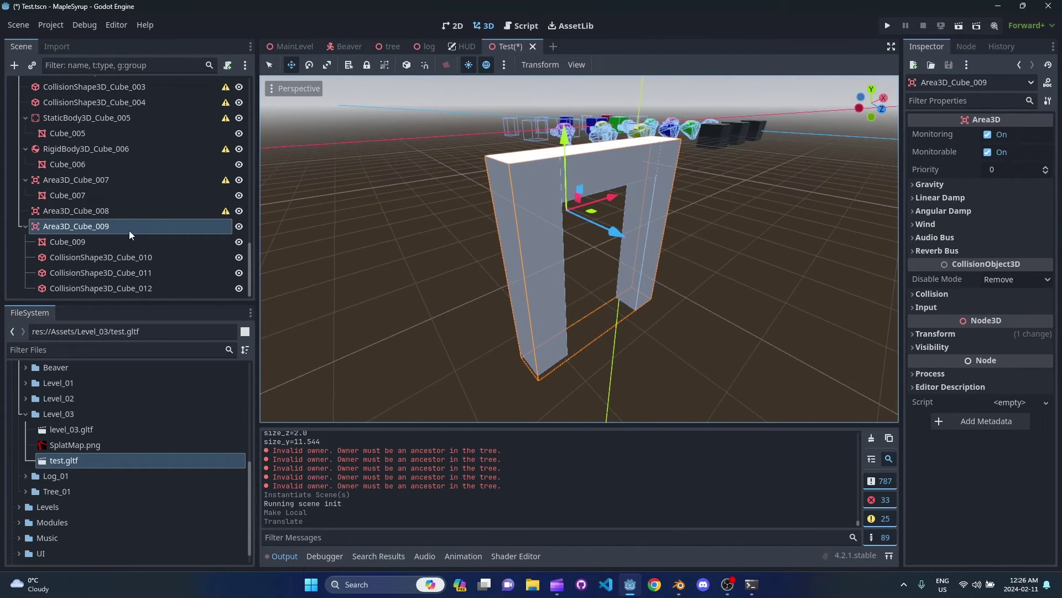
key(w)
mouse_move(632, 259)
right_down()
mouse_move(594, 238)
mouse_move(632, 259)
right_up()
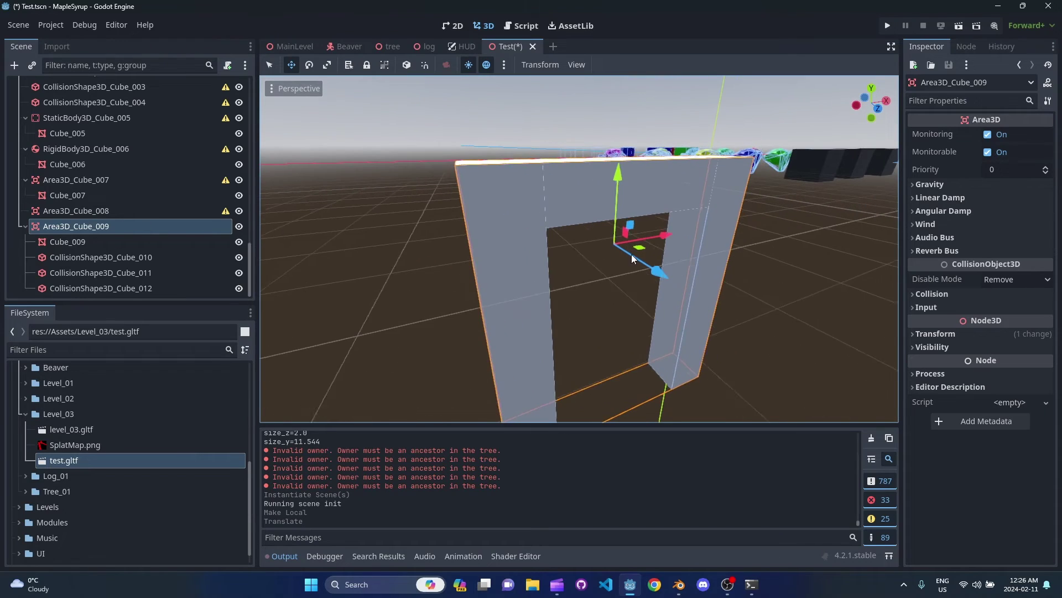
Step: Hide the Cube_009 mesh and inspect the box collision shapes of Cube_010 and Cube_011 that make up the arch
double_click(131, 244)
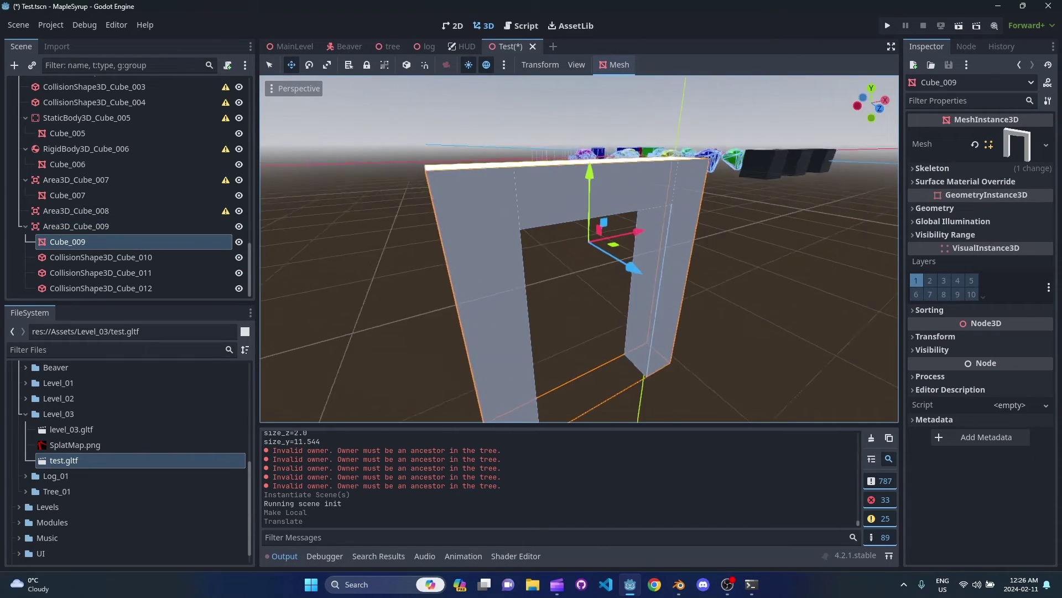
click(238, 242)
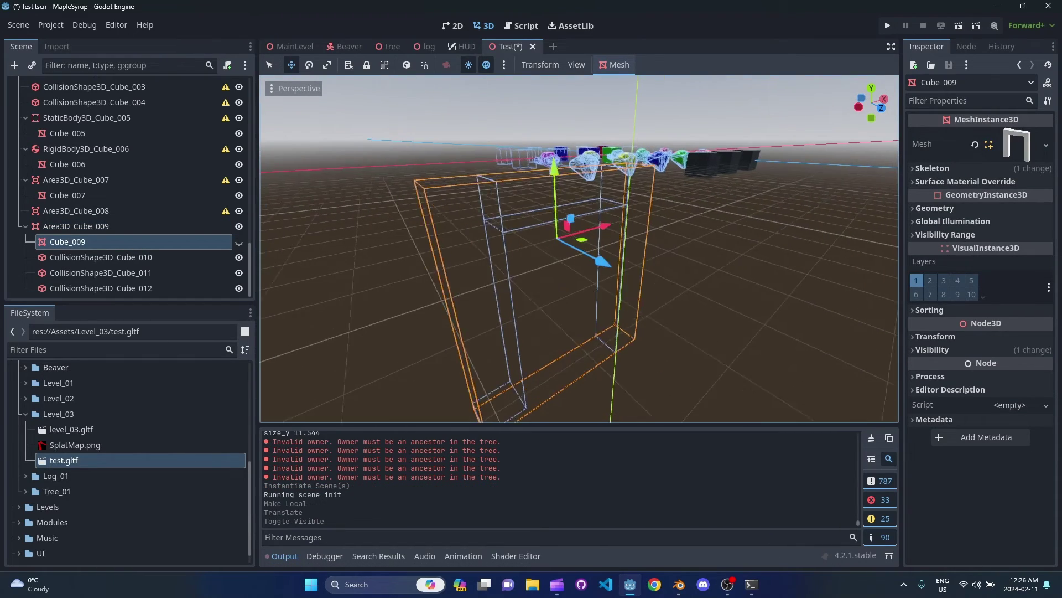
double_click(179, 257)
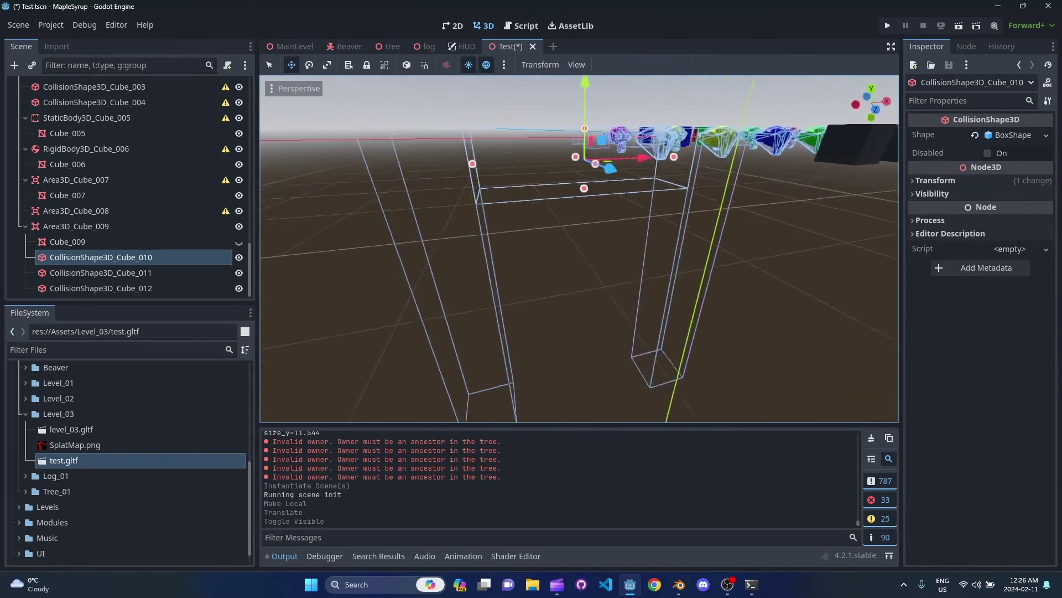
double_click(148, 274)
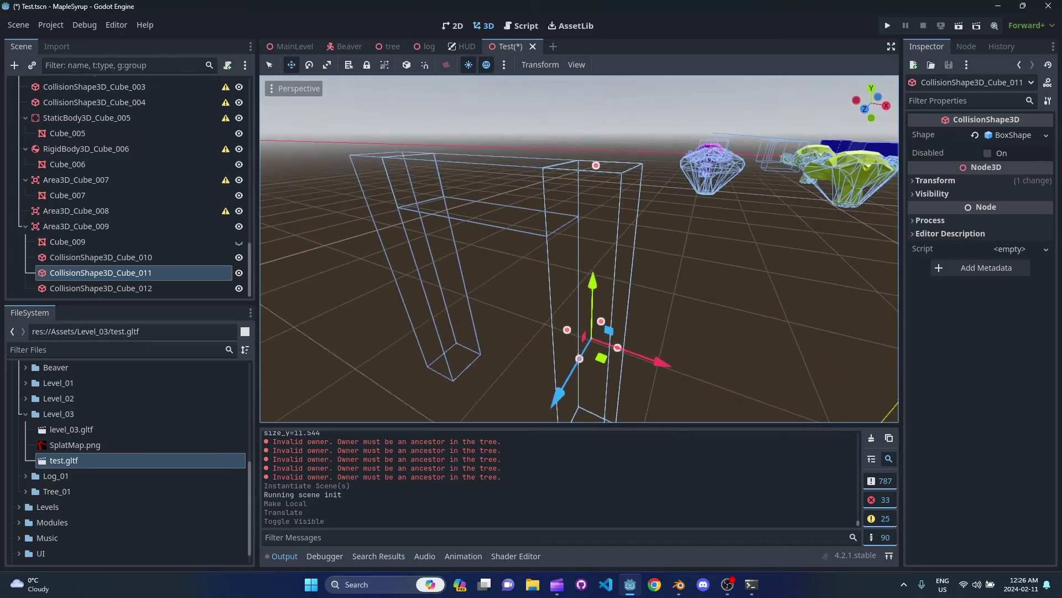
mouse_move(579, 249)
right_down()
mouse_move(597, 244)
mouse_move(526, 194)
mouse_move(553, 188)
mouse_move(763, 227)
mouse_move(561, 248)
mouse_move(569, 253)
right_up()
key(w)
key(s)
key(a)
key(w)
key(s)
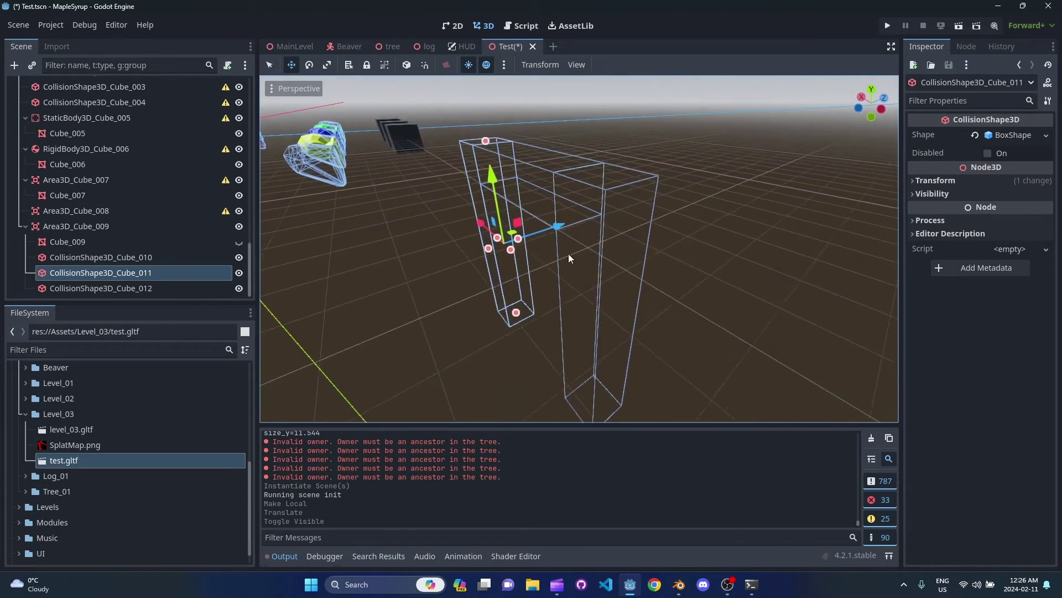
Step: Compare the collision boxes with the arch in Blender, then return to Godot and show the Cube_009 mesh again
key(alt+Tab)
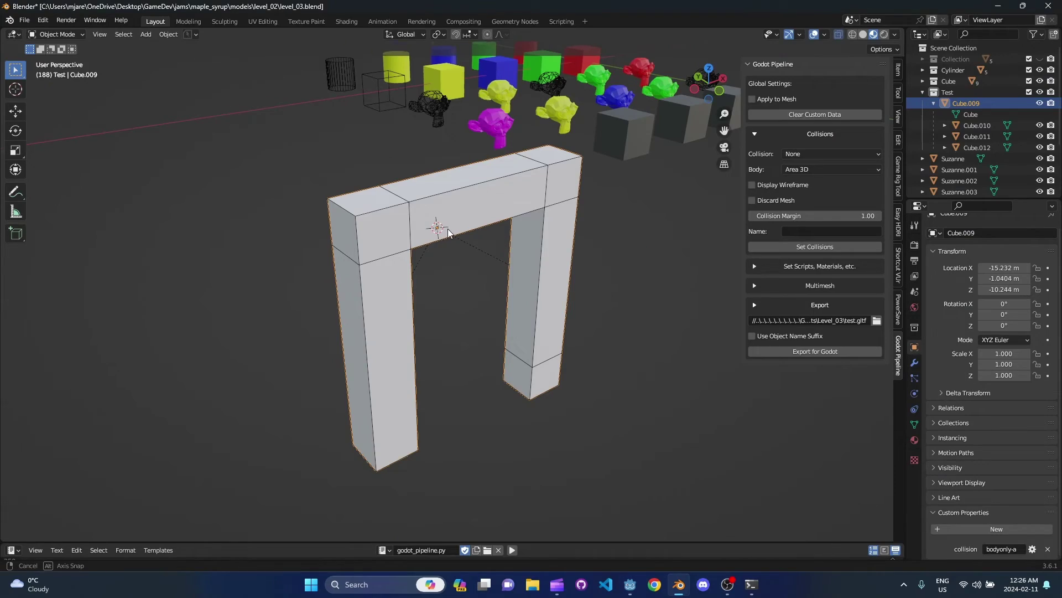
middle_drag(448, 228, 489, 222)
key(alt+Tab)
right_drag(462, 251, 777, 198)
key(w)
key(a)
click(239, 241)
key(d)
right_drag(517, 284, 530, 276)
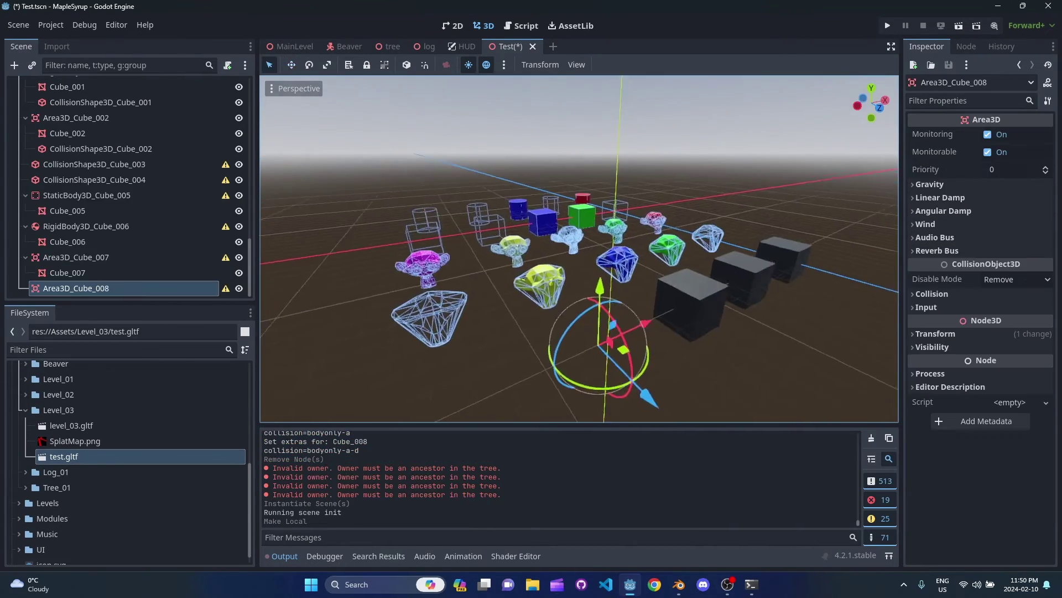
Step: Look over the rows of imported cubes, cylinders and Suzanne heads with their collision shapes in the Test scene
right_drag(579, 249, 565, 246)
right_drag(531, 307, 526, 310)
key(s)
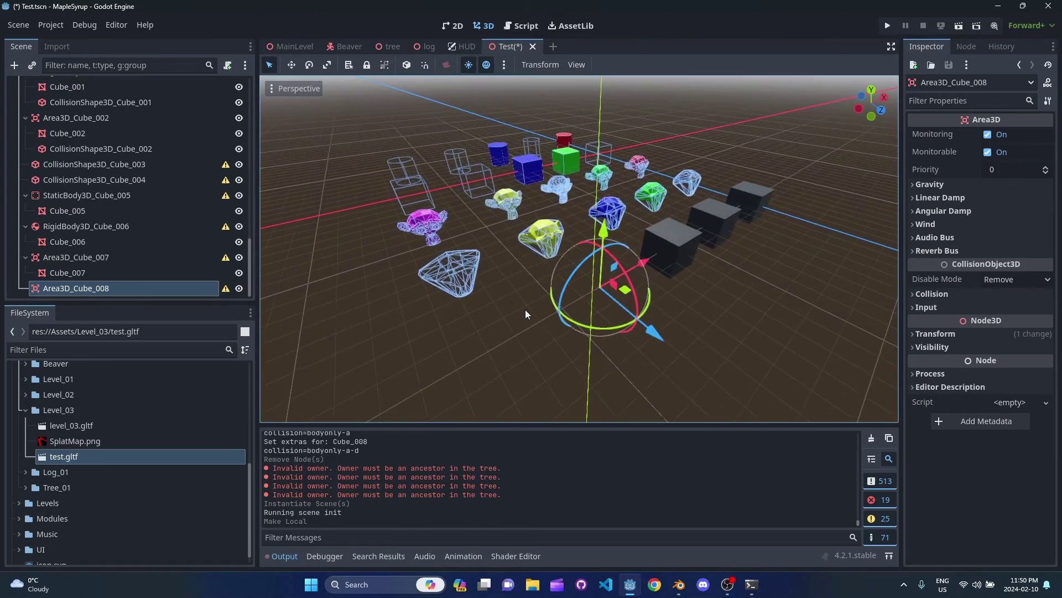
key(w)
right_drag(659, 398, 691, 360)
key(d)
key(s)
key(a)
key(w)
right_drag(509, 369, 756, 431)
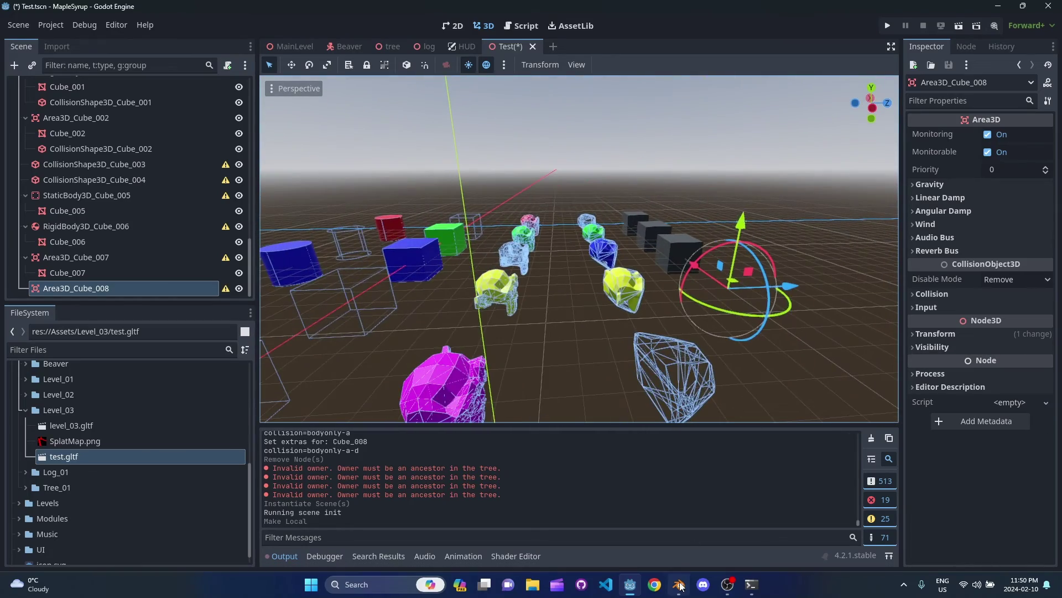
Step: Open the MainLevel scene and look over its river terrain and trees
click(291, 46)
right_drag(545, 235, 271, 105)
key(KP_5)
scroll(578, 228, up, 12)
key(w)
key(s)
key(w)
key(w)
right_drag(580, 248, 553, 261)
right_drag(656, 321, 568, 307)
key(w)
key(s)
right_drag(587, 219, 327, 270)
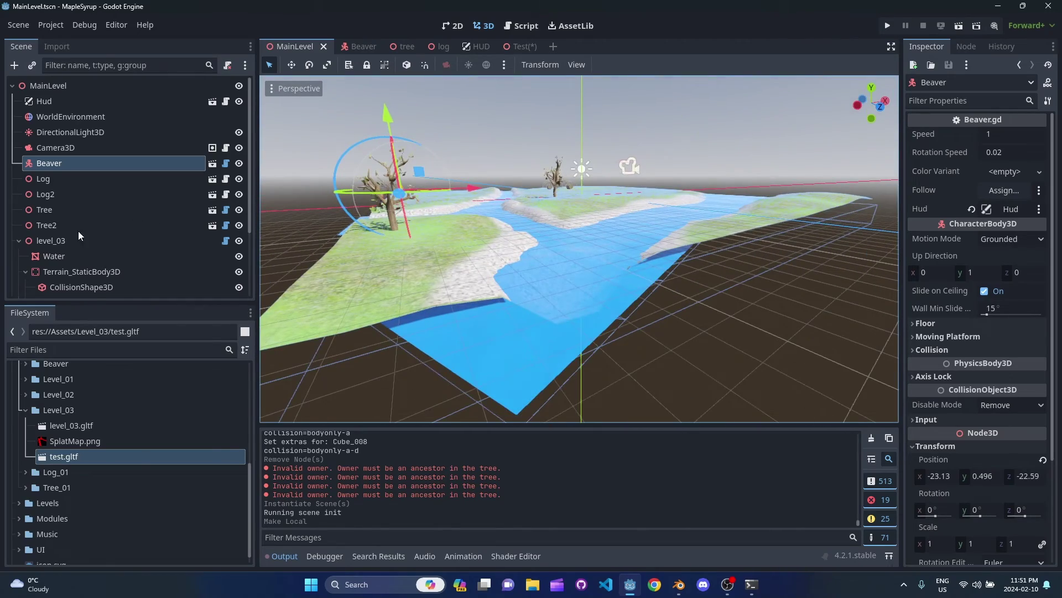
Step: Select WaterCollision_StaticBody3D and WaterArea3D under level_03 and examine the water area from below and above the terrain
scroll(78, 231, down, 5)
click(109, 225)
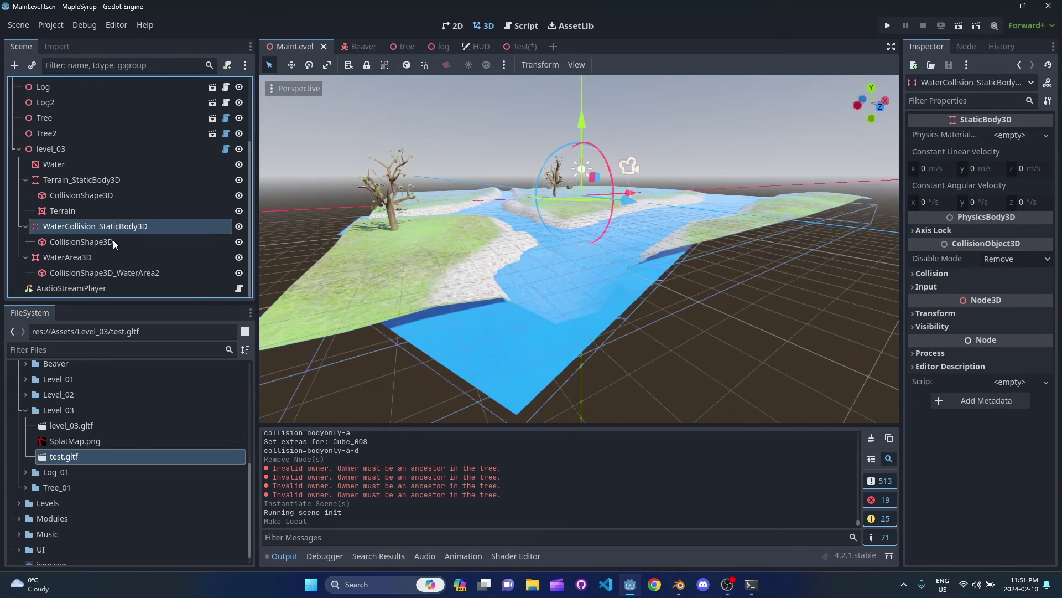
click(101, 258)
scroll(580, 288, up, 3)
right_drag(579, 249, 516, 219)
mouse_move(580, 288)
right_down()
mouse_move(614, 326)
mouse_move(664, 354)
mouse_move(681, 348)
mouse_move(575, 281)
right_up()
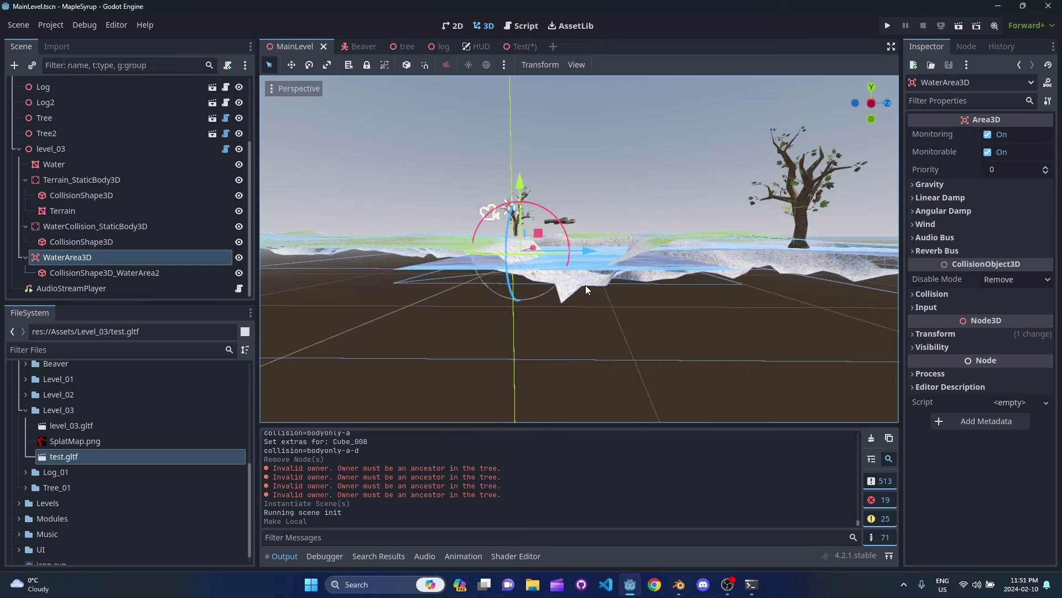
right_drag(585, 284, 547, 284)
key(w)
key(s)
key(d)
key(d)
key(w)
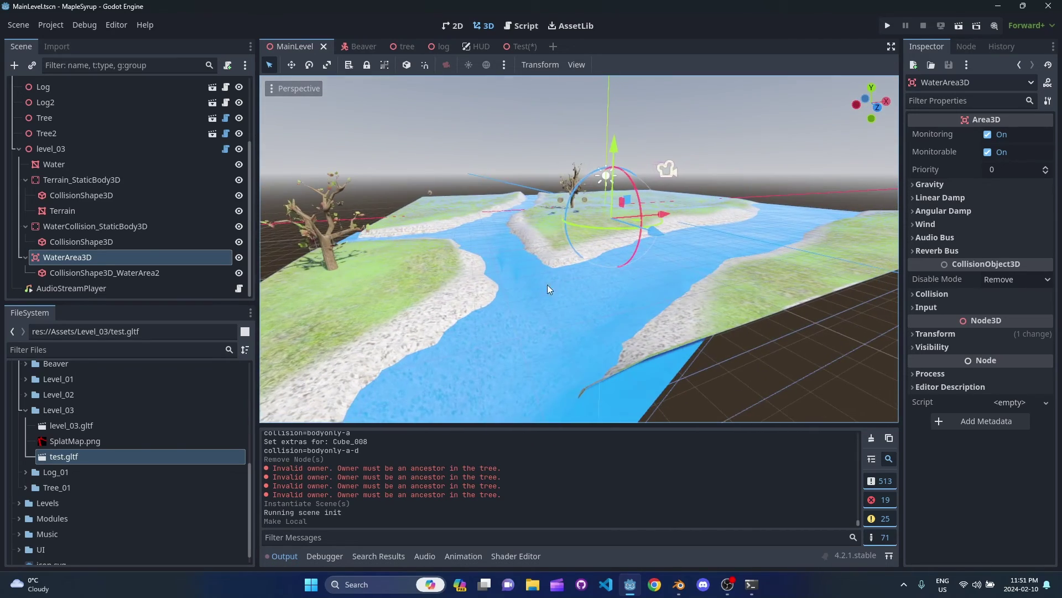
Step: Examine the extent of WaterCollision_StaticBody3D along the river and around the terrain's outer edges
right_drag(498, 249, 582, 257)
key(w)
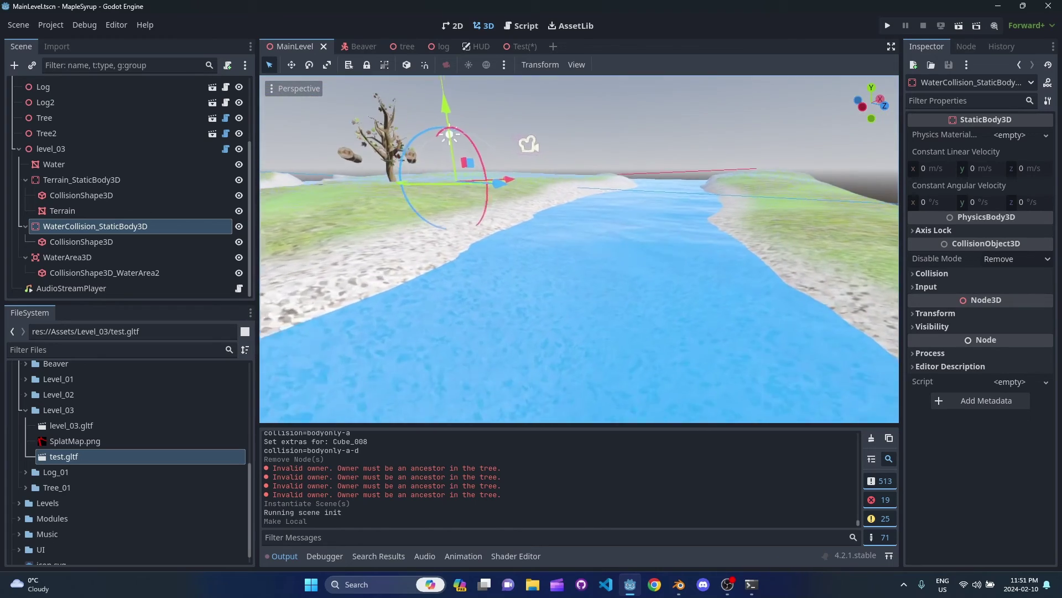
right_drag(464, 283, 552, 285)
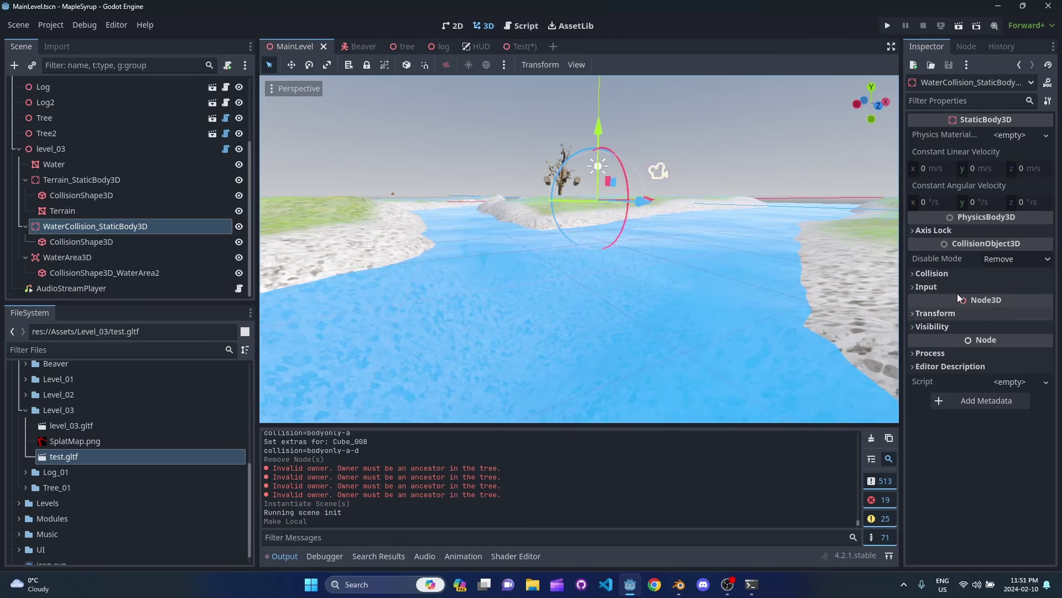
key(s)
right_drag(765, 268, 879, 226)
key(w)
key(a)
right_drag(752, 290, 701, 251)
scroll(589, 296, down, 8)
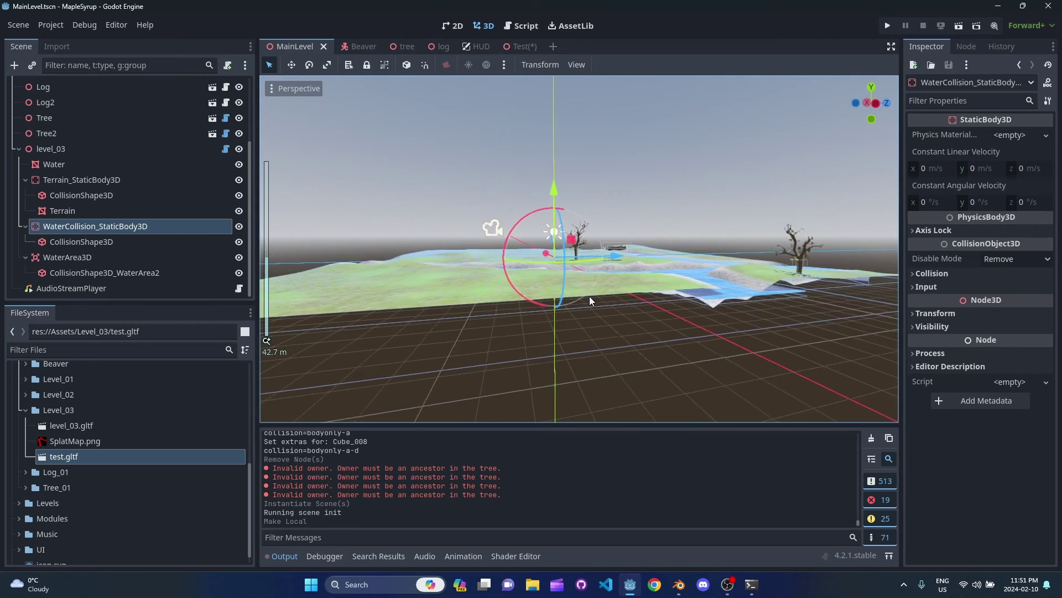
scroll(589, 297, up, 7)
mouse_move(589, 297)
right_down()
mouse_move(548, 371)
mouse_move(589, 301)
right_up()
key(d)
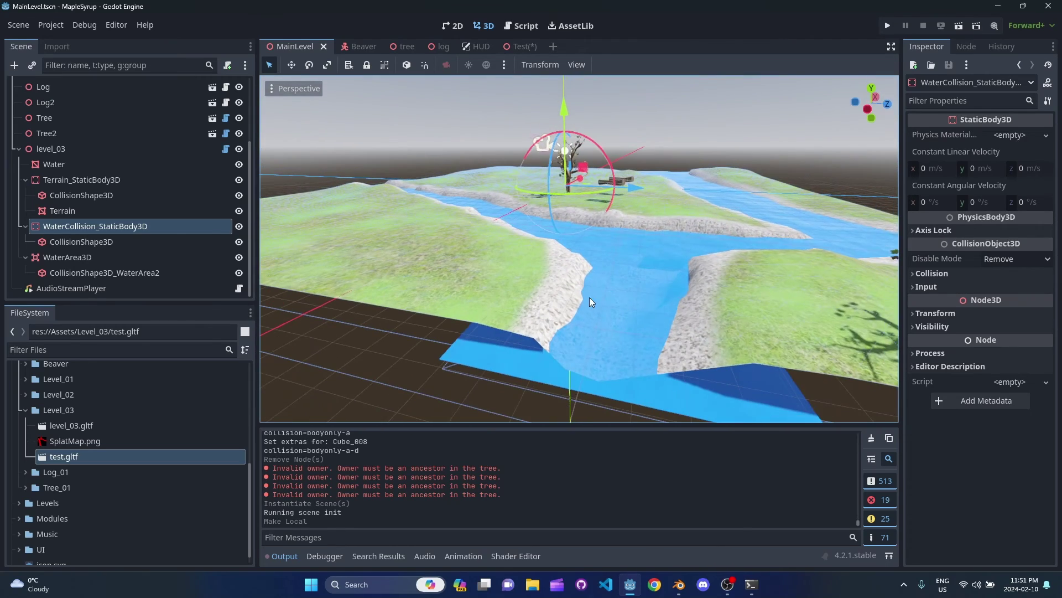
Step: Switch to the Test scene and look around its imported objects
click(509, 48)
key(s)
right_drag(579, 249, 667, 260)
key(w)
key(d)
key(s)
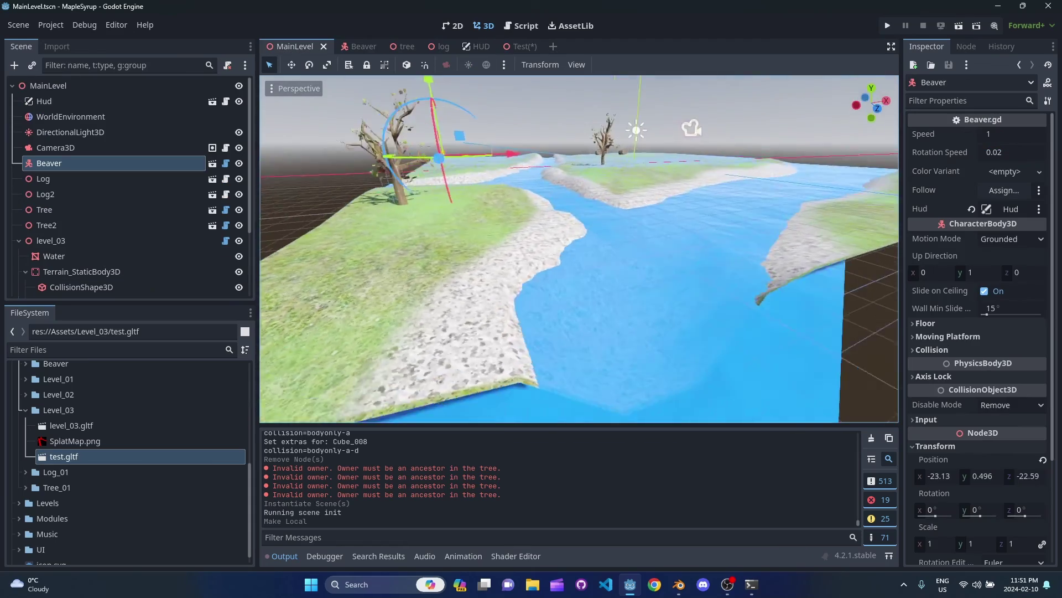
Step: Review the level_03 water collision body and water area in MainLevel from several angles around the river
right_drag(579, 249, 309, 269)
click(111, 226)
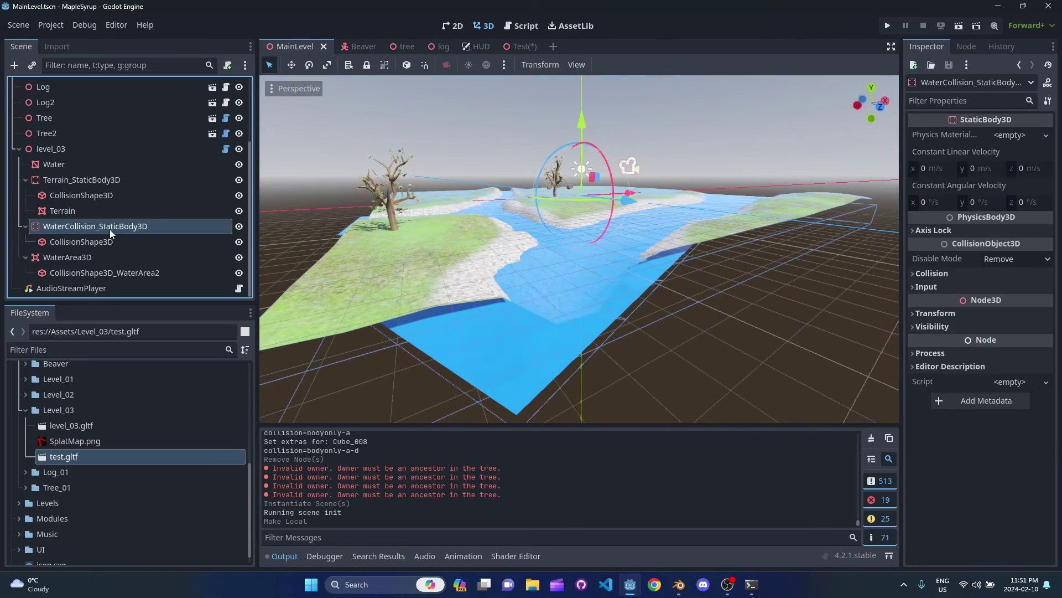
right_drag(580, 249, 742, 321)
right_drag(548, 318, 542, 313)
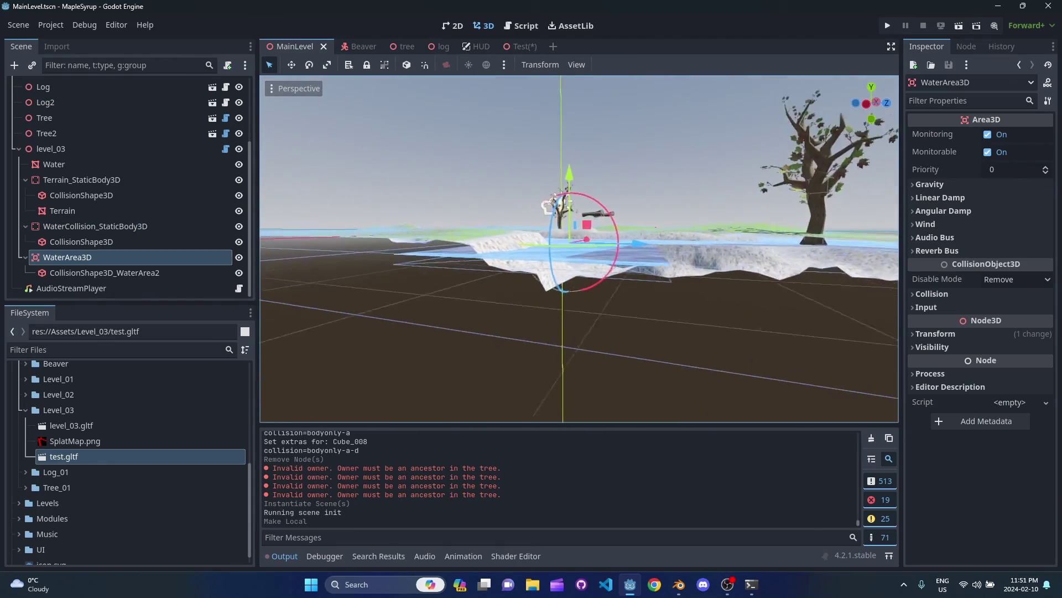
right_drag(585, 284, 622, 307)
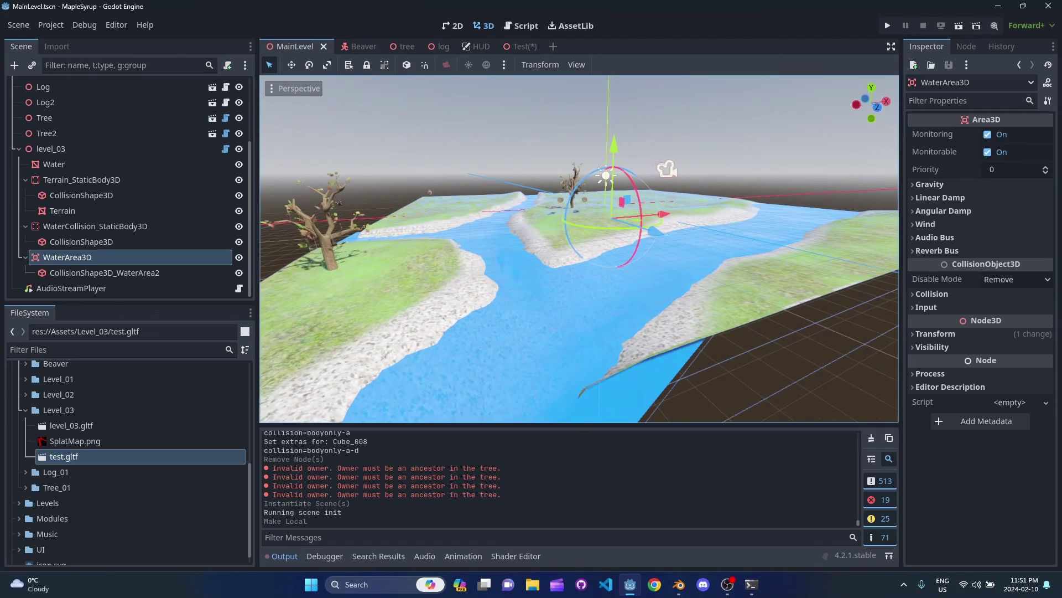
click(125, 229)
right_drag(553, 249, 470, 291)
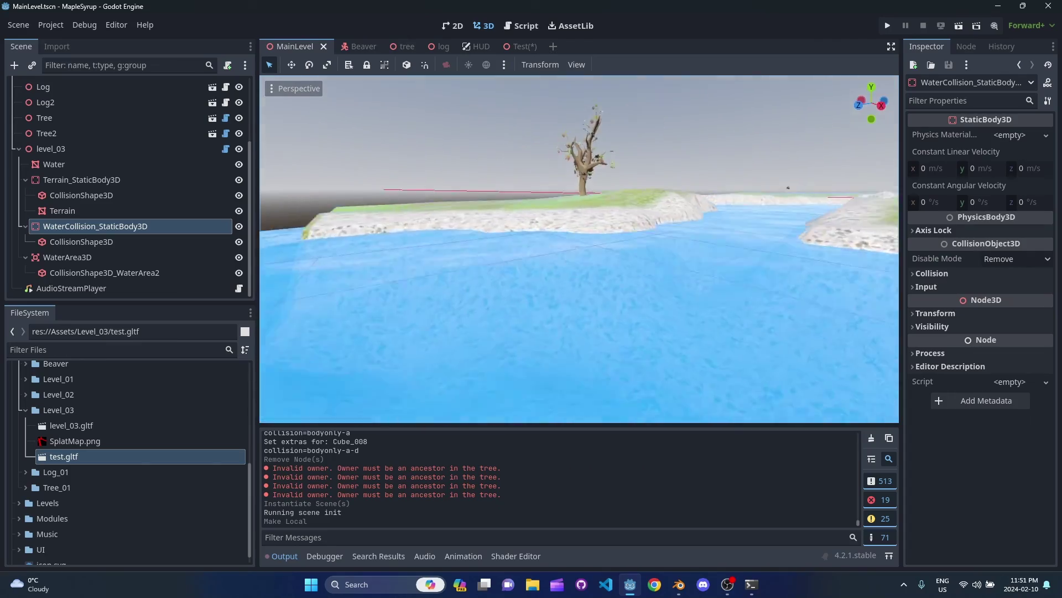